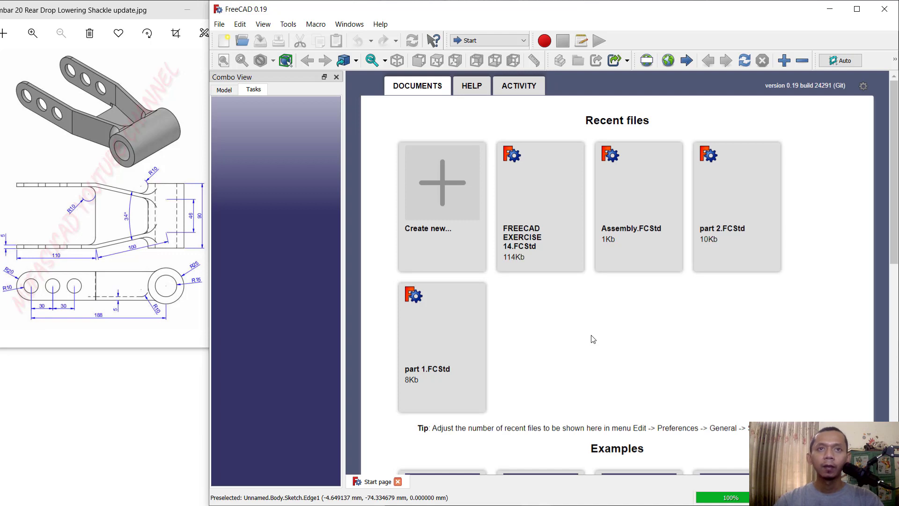
Step: Create a new document and switch to the Part Design workbench
{"action": "left_click", "coordinate": [438, 190]}
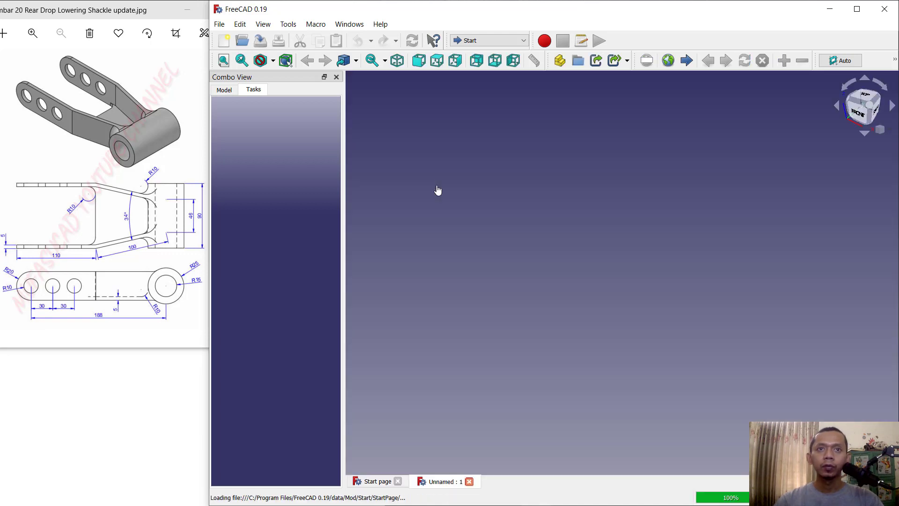
{"action": "left_click", "coordinate": [487, 41]}
{"action": "left_click", "coordinate": [480, 164]}
Step: Start a new sketch on the XY_Plane
{"action": "left_click", "coordinate": [257, 130]}
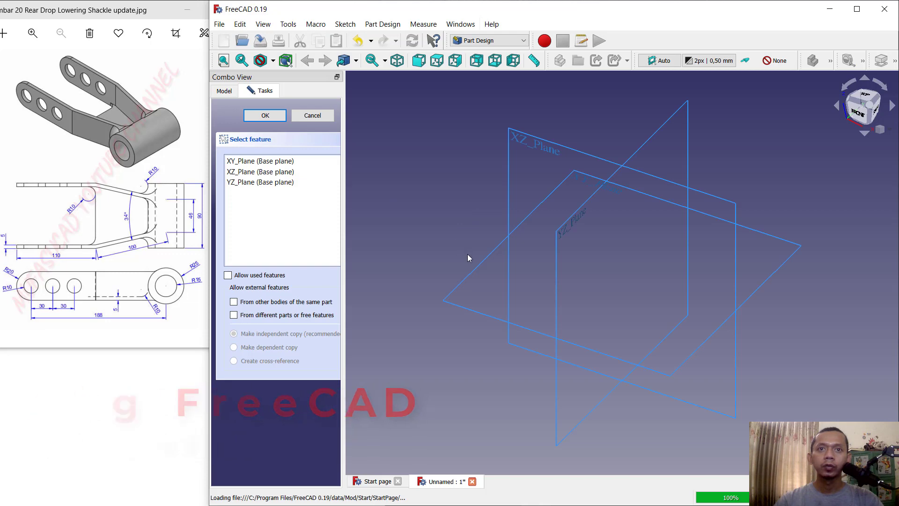
{"action": "left_click", "coordinate": [479, 265]}
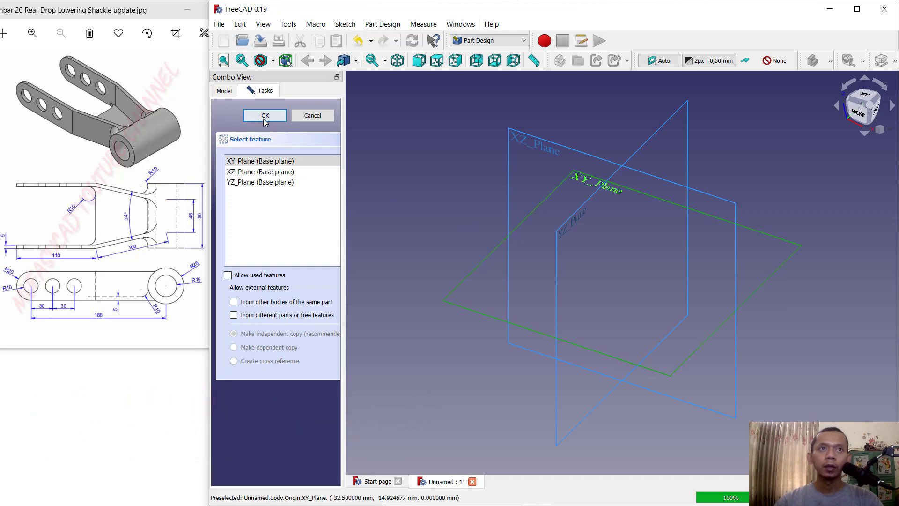
{"action": "left_click", "coordinate": [265, 116]}
{"action": "middle_click_drag", "start_coordinate": [654, 239], "coordinate": [626, 206]}
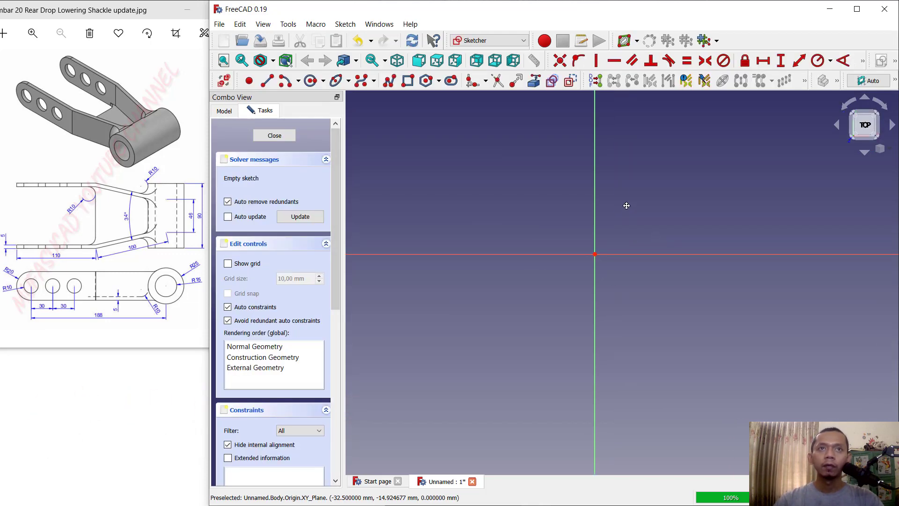
Step: Draw a five-segment open polyline of horizontal, slanted and vertical edges for the arm outline
{"action": "left_click", "coordinate": [388, 83]}
{"action": "left_click", "coordinate": [486, 343]}
{"action": "left_click", "coordinate": [655, 343]}
{"action": "left_click", "coordinate": [727, 291]}
{"action": "left_click", "coordinate": [727, 209]}
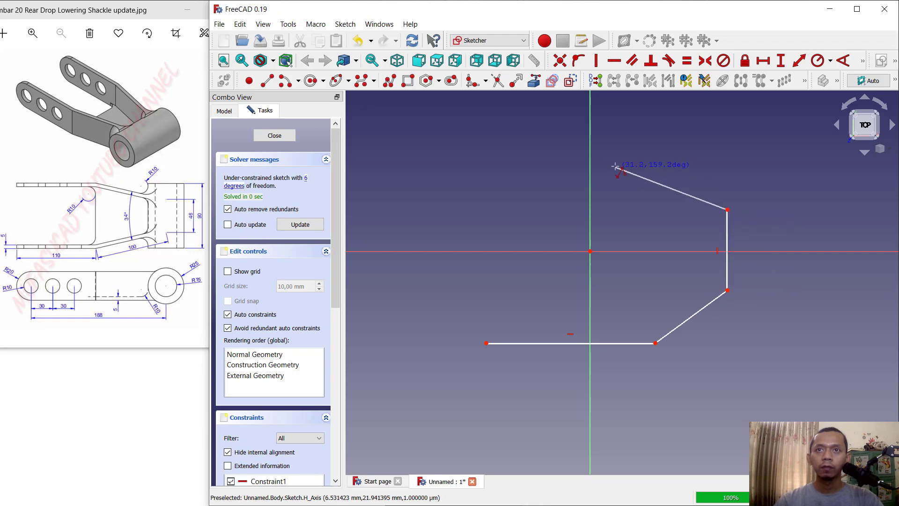
{"action": "left_click", "coordinate": [615, 166]}
{"action": "left_click", "coordinate": [515, 167]}
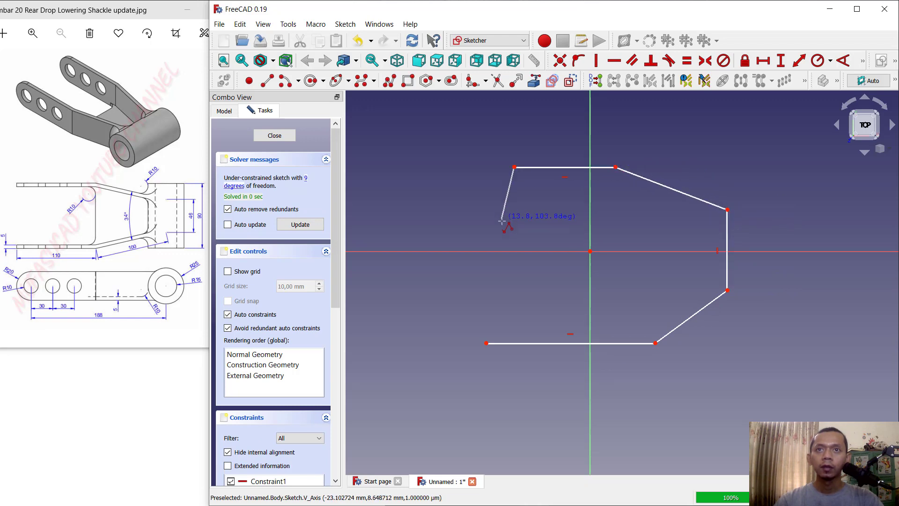
{"action": "right_click", "coordinate": [523, 215]}
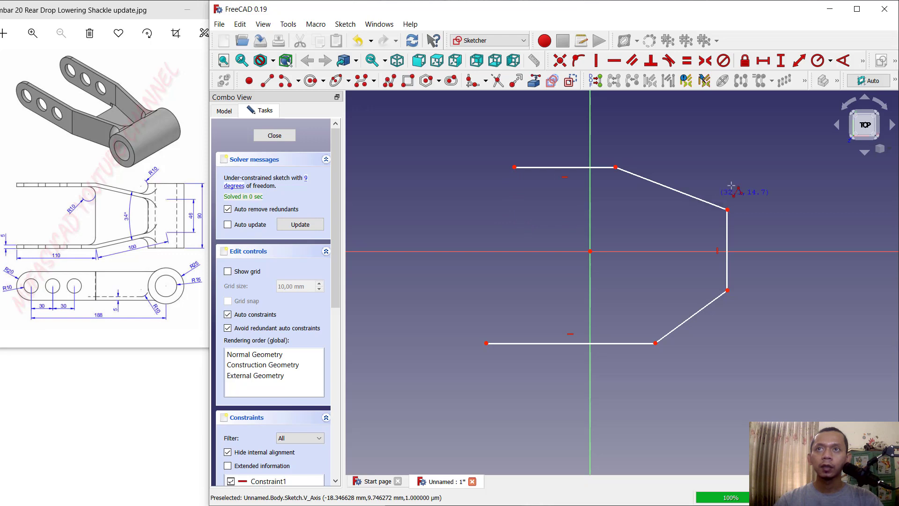
Step: Begin an angle constraint between the vertical tip edge and the lower slanted edge
{"action": "left_click", "coordinate": [843, 61]}
{"action": "left_click", "coordinate": [727, 278]}
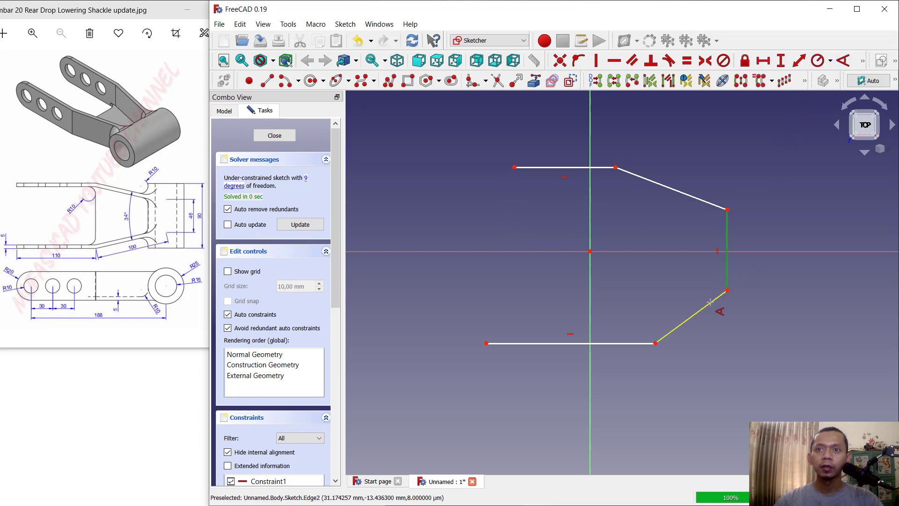
{"action": "left_click", "coordinate": [710, 302]}
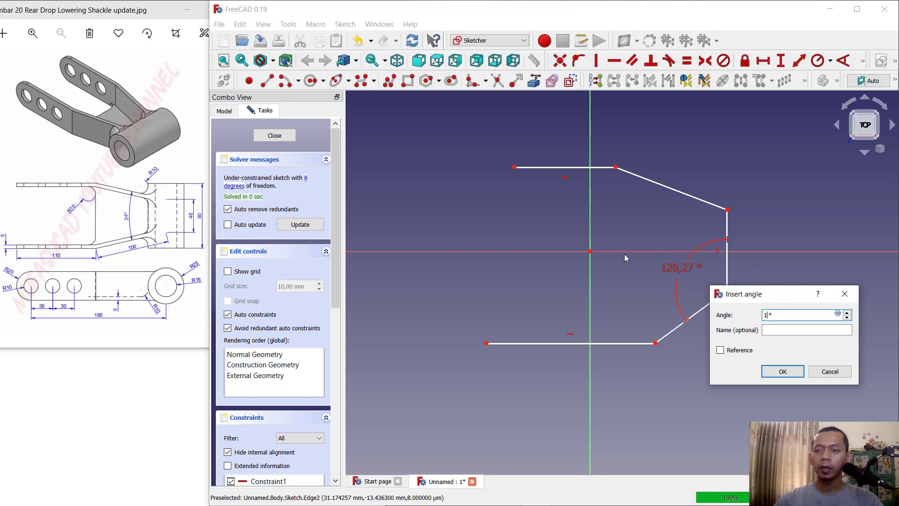
Step: Set the tip angle to 107° and the angle between the slanted edges to 34°
{"action": "key", "text": "Return"}
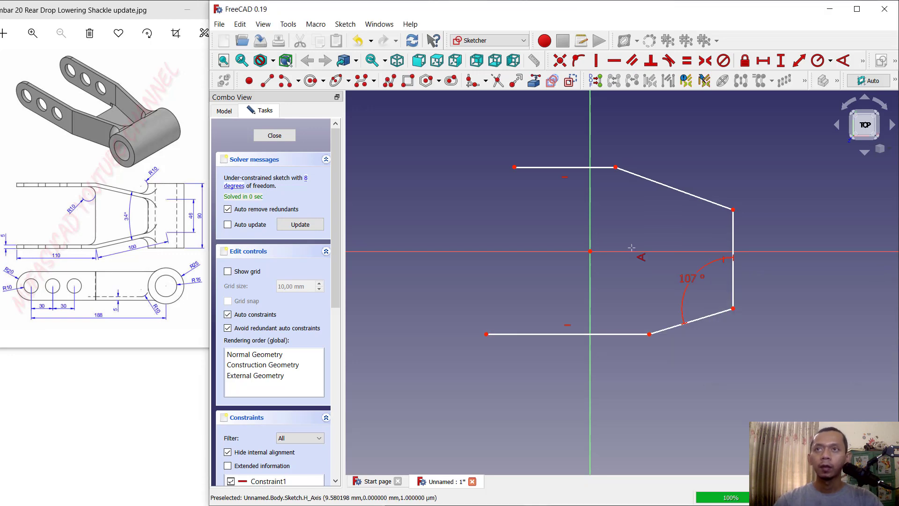
{"action": "left_click", "coordinate": [697, 197]}
{"action": "left_click", "coordinate": [688, 322]}
{"action": "type", "text": "34"}
{"action": "key", "text": "Return"}
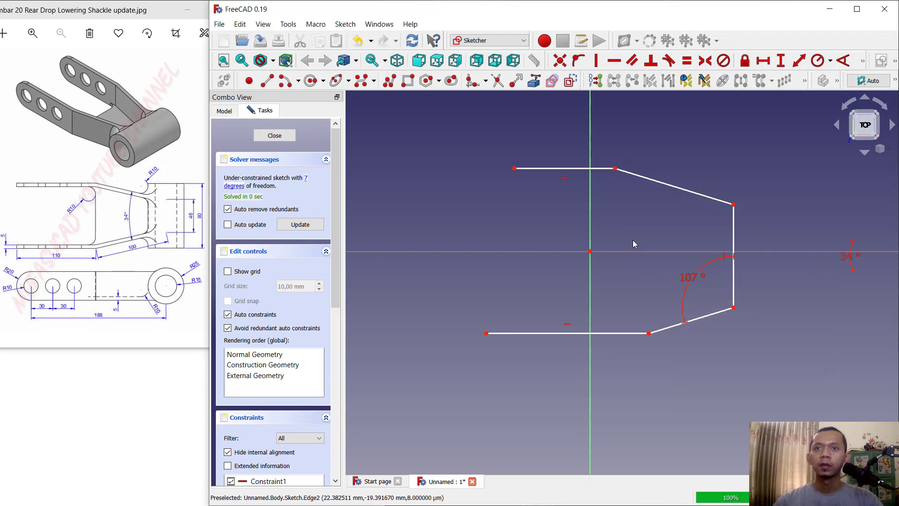
Step: Dimension the lower slanted edge to 100 mm and the bottom edge to 110 mm
{"action": "left_click", "coordinate": [798, 61]}
{"action": "left_click", "coordinate": [715, 315]}
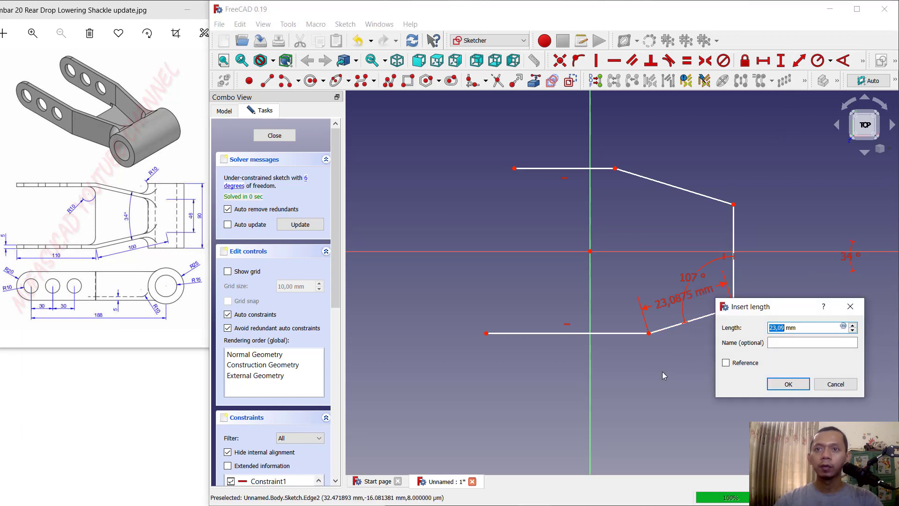
{"action": "type", "text": "100"}
{"action": "key", "text": "Return"}
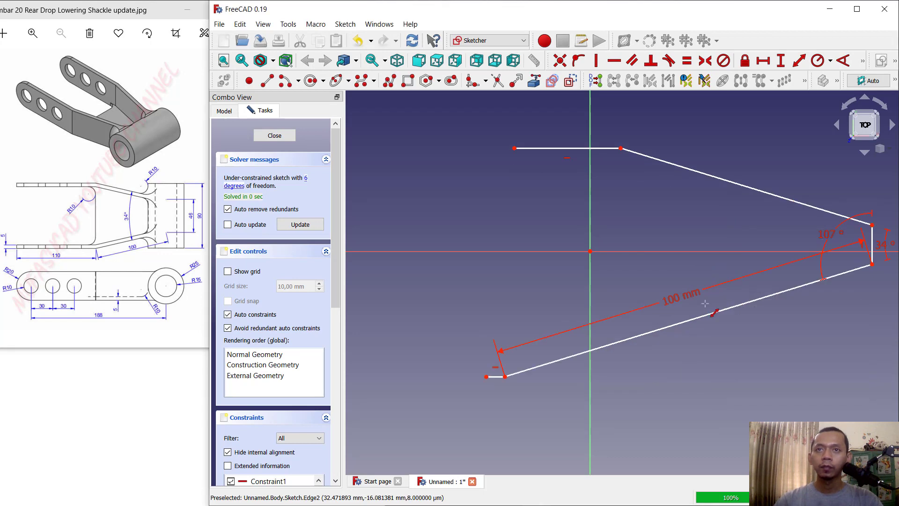
{"action": "left_click", "coordinate": [763, 61]}
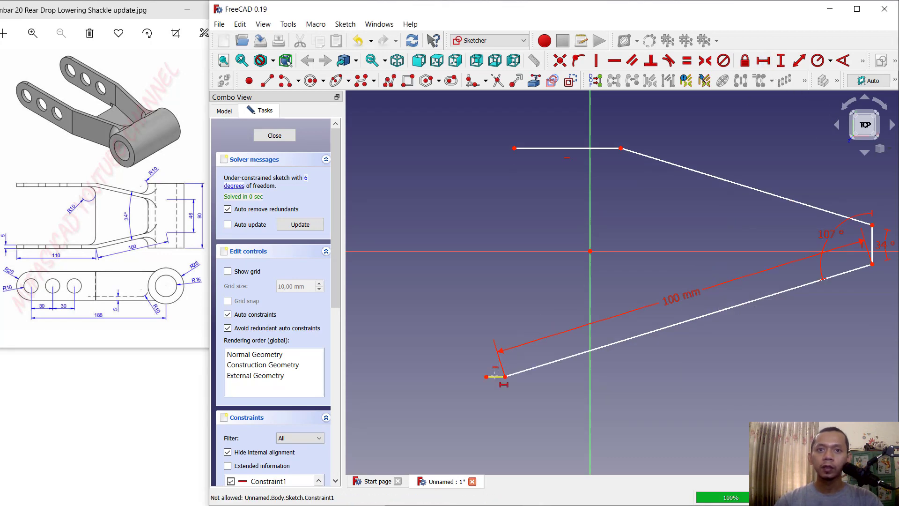
{"action": "left_click", "coordinate": [495, 377]}
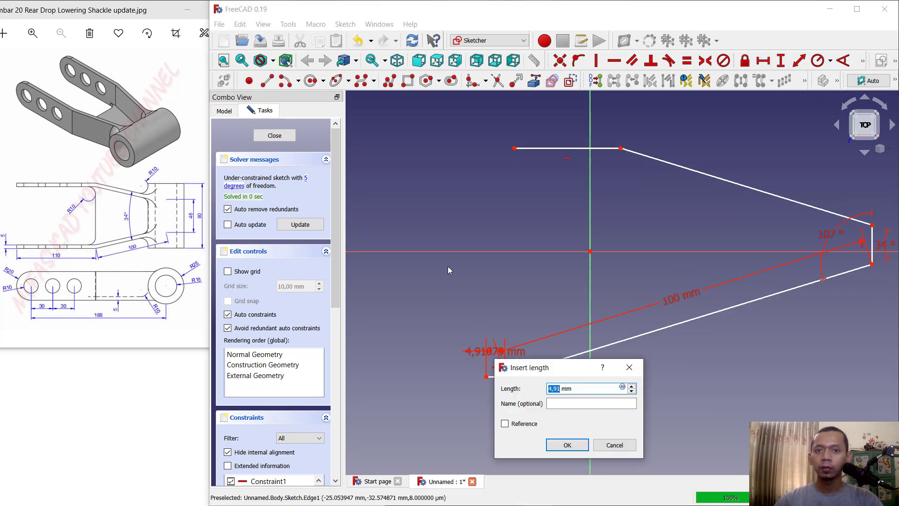
{"action": "key", "text": "Return"}
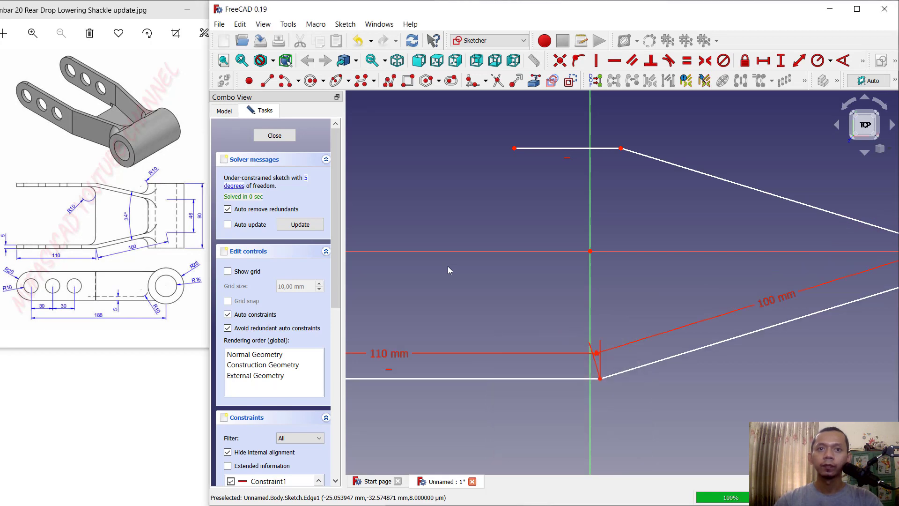
Step: Make the two slanted edges equal and the top and bottom edges equal
{"action": "scroll", "coordinate": [620, 254], "scroll_direction": "down", "scroll_amount": 2}
{"action": "middle_click_drag", "start_coordinate": [621, 254], "coordinate": [644, 256]}
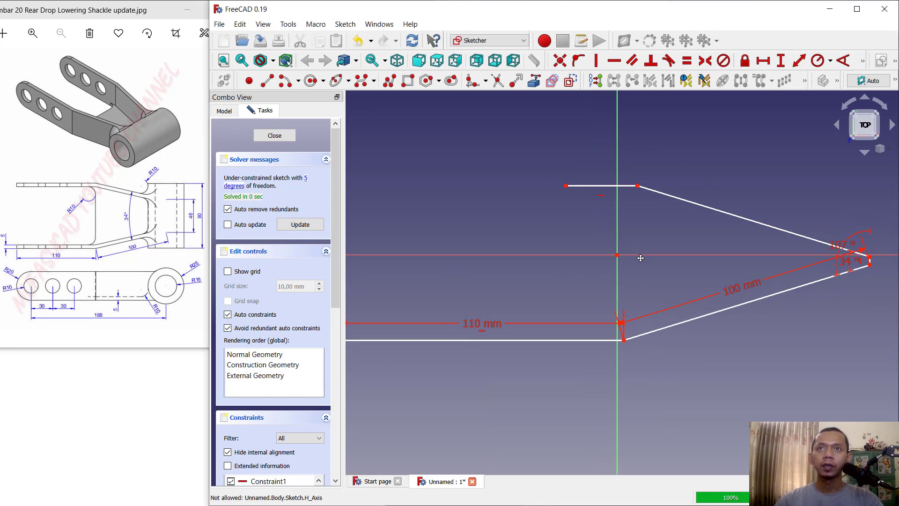
{"action": "left_click", "coordinate": [686, 60]}
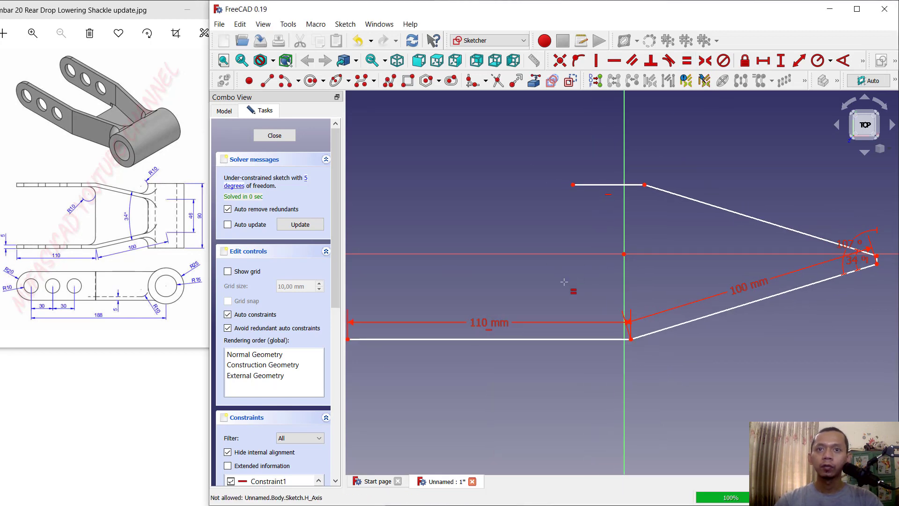
{"action": "left_click", "coordinate": [673, 327]}
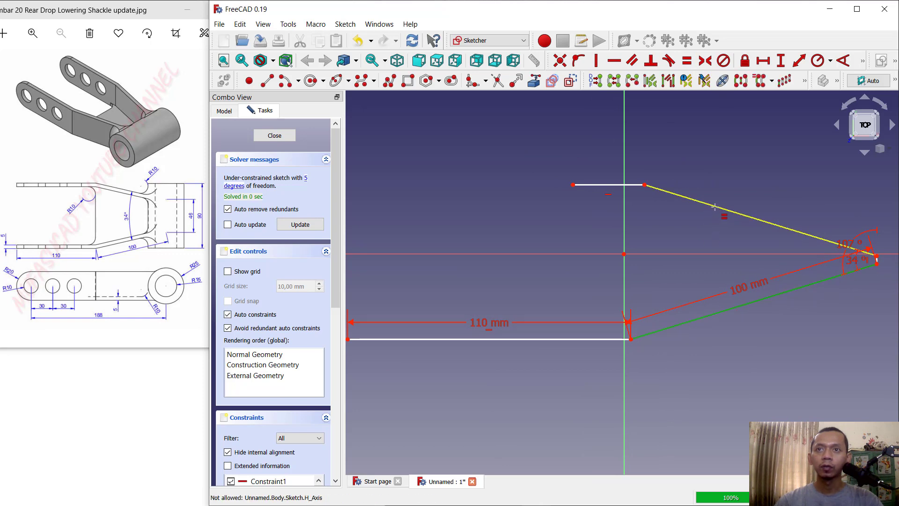
{"action": "left_click", "coordinate": [711, 214]}
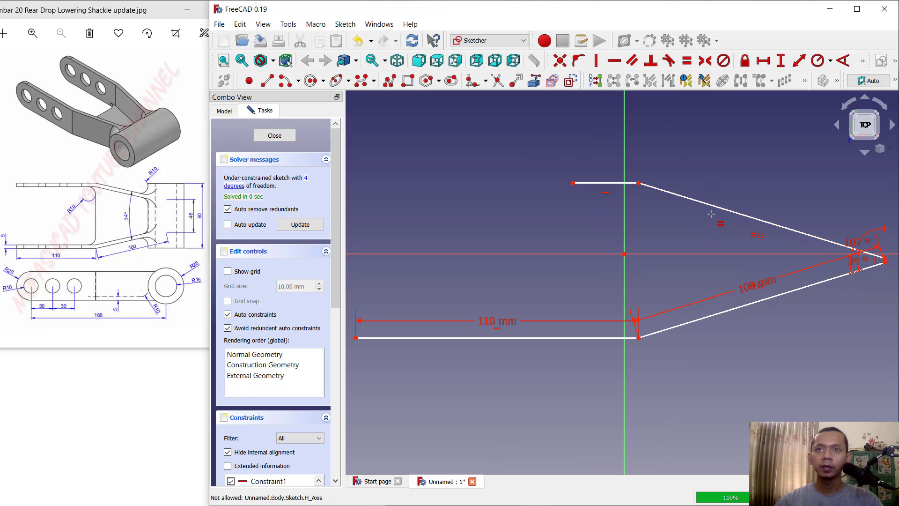
{"action": "left_click", "coordinate": [564, 337]}
{"action": "left_click", "coordinate": [607, 183]}
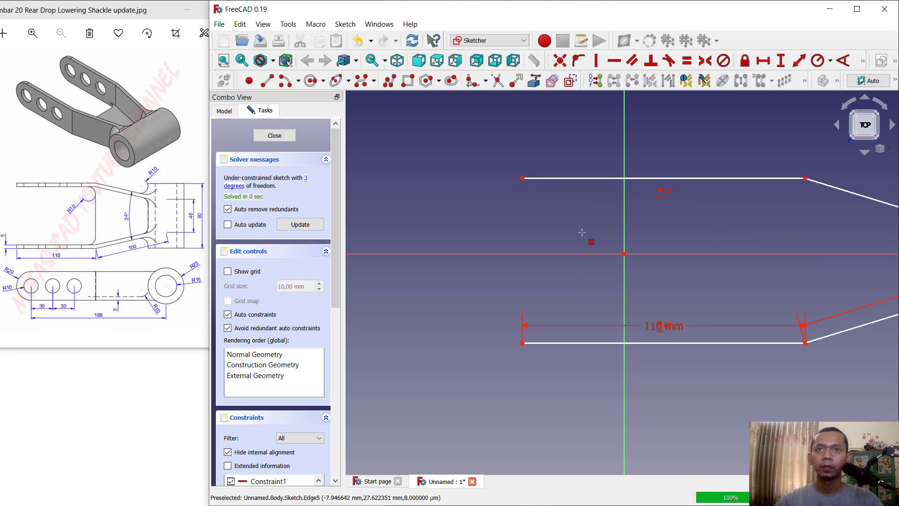
Step: Set the vertical tip edge to 46 mm
{"action": "scroll", "coordinate": [667, 247], "scroll_direction": "down", "scroll_amount": 2}
{"action": "mouse_move", "coordinate": [674, 249]}
{"action": "middle_mouse_down"}
{"action": "mouse_move", "coordinate": [604, 248]}
{"action": "mouse_move", "coordinate": [621, 252]}
{"action": "middle_mouse_up"}
{"action": "scroll", "coordinate": [799, 264], "scroll_direction": "up", "scroll_amount": 3}
{"action": "left_click", "coordinate": [790, 260]}
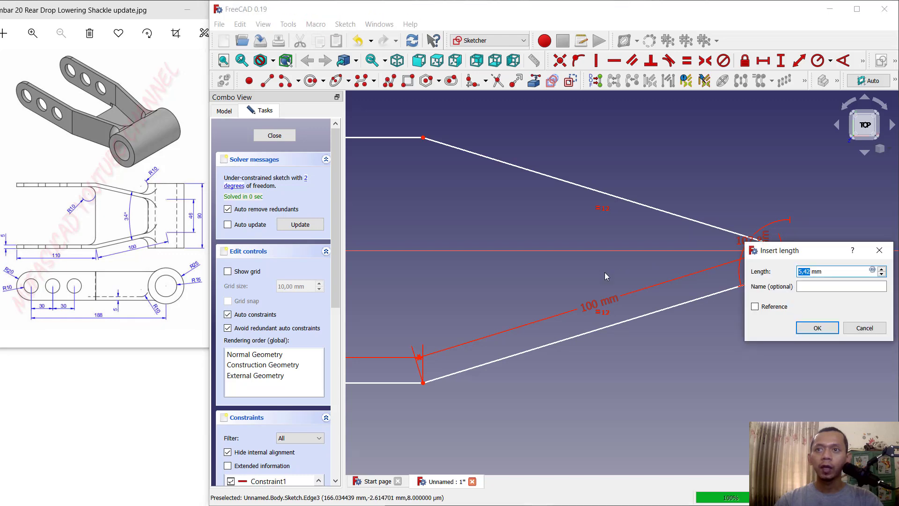
{"action": "type", "text": "46"}
{"action": "key", "text": "Return"}
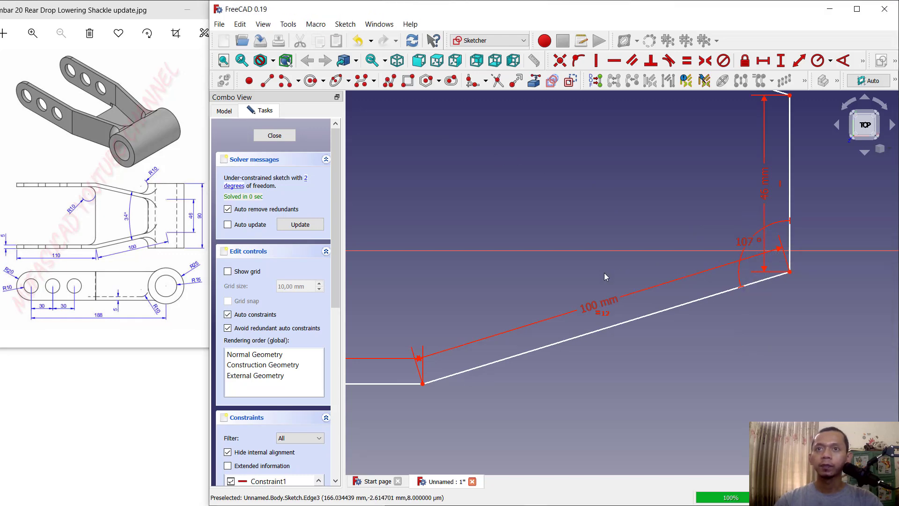
{"action": "scroll", "coordinate": [602, 253], "scroll_direction": "down", "scroll_amount": 2}
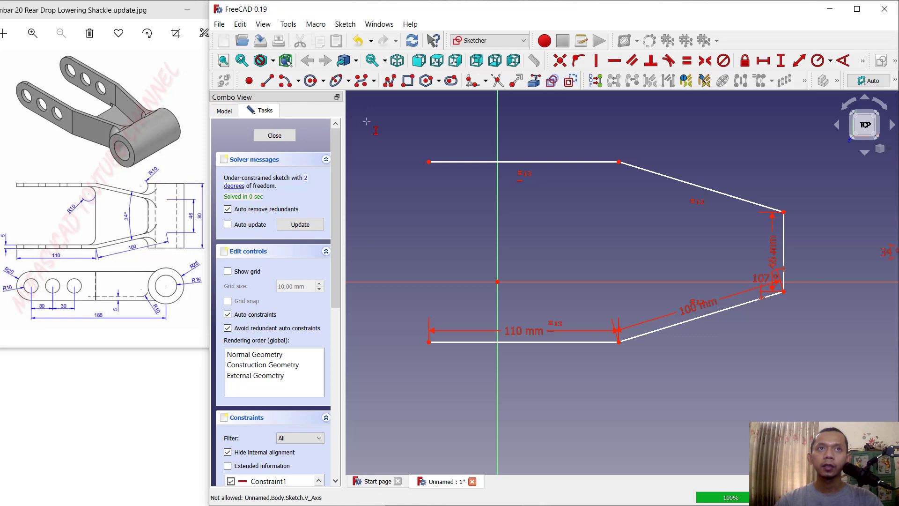
Step: Draw vertical lines at the left end and at the end of the 110 mm edge
{"action": "left_click", "coordinate": [268, 81]}
{"action": "left_click", "coordinate": [428, 162]}
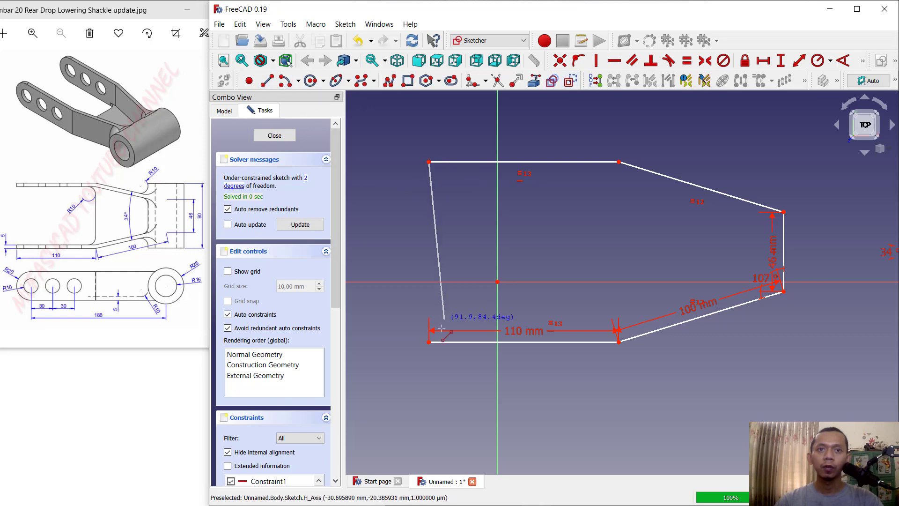
{"action": "left_click", "coordinate": [429, 341]}
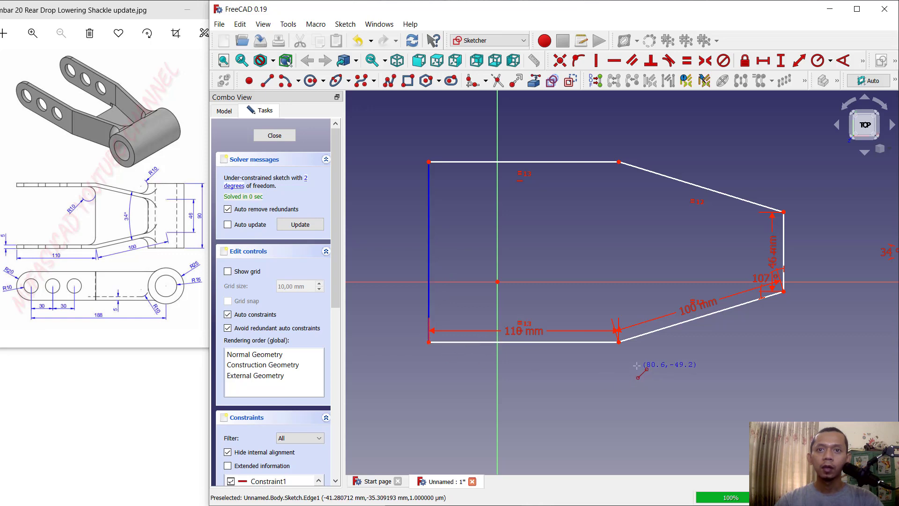
{"action": "left_click", "coordinate": [619, 342]}
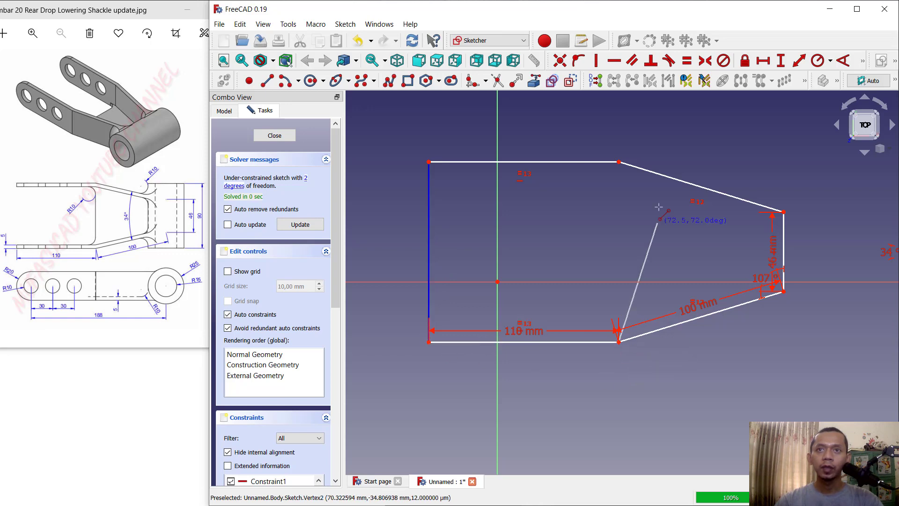
{"action": "left_click", "coordinate": [619, 161]}
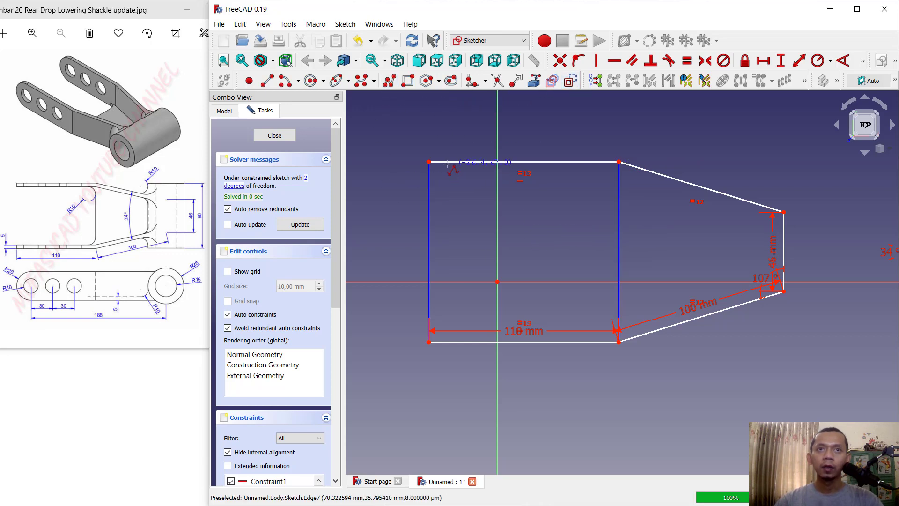
Step: Draw the inner chain's top edge, upper slanted line and vertical right end
{"action": "scroll", "coordinate": [453, 164], "scroll_direction": "up", "scroll_amount": 2}
{"action": "left_click", "coordinate": [425, 161]}
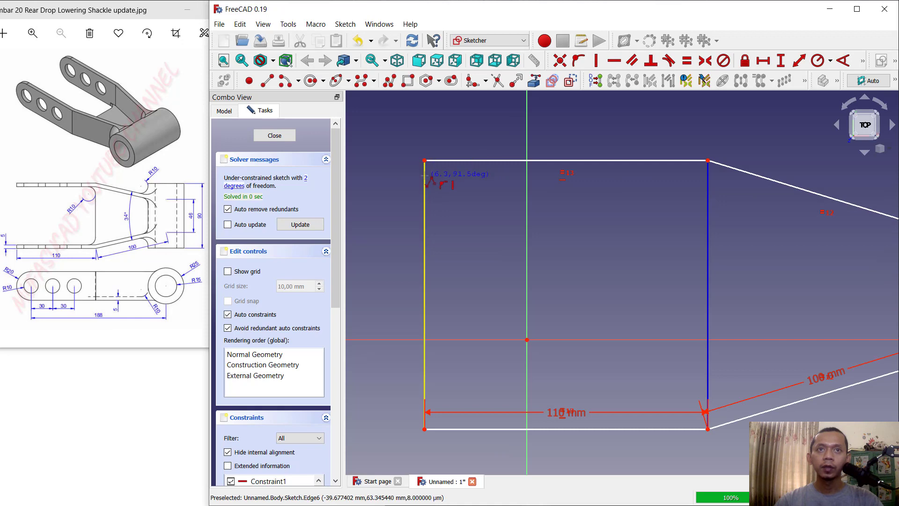
{"action": "left_click", "coordinate": [424, 176]}
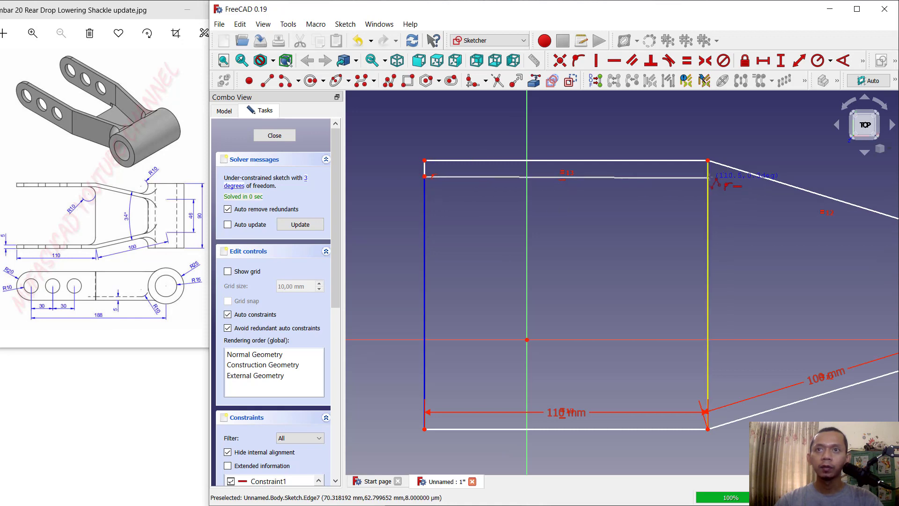
{"action": "left_click", "coordinate": [708, 177]}
{"action": "middle_click_drag", "start_coordinate": [710, 178], "coordinate": [558, 148]}
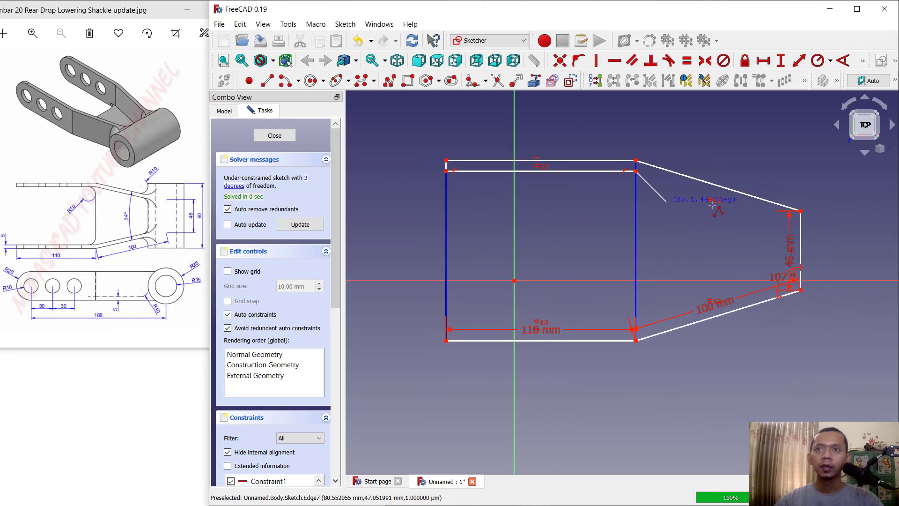
{"action": "left_click", "coordinate": [787, 218]}
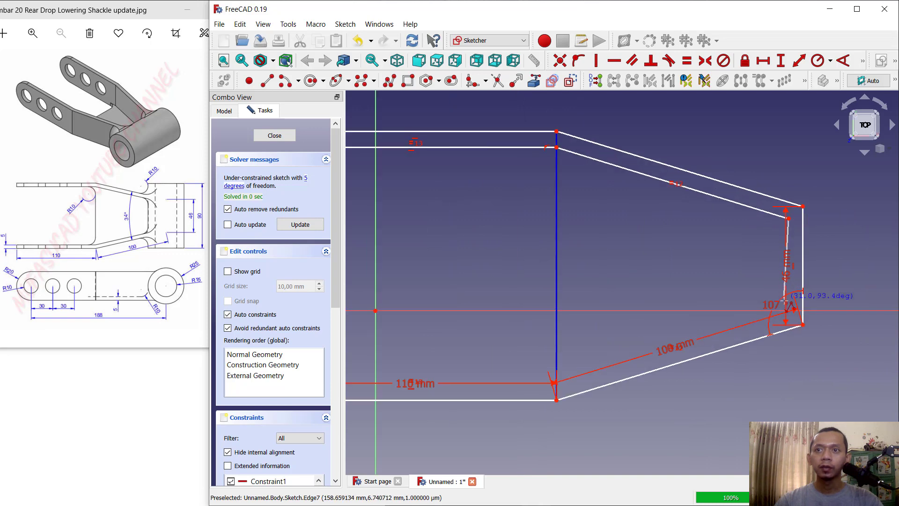
{"action": "left_click", "coordinate": [787, 316]}
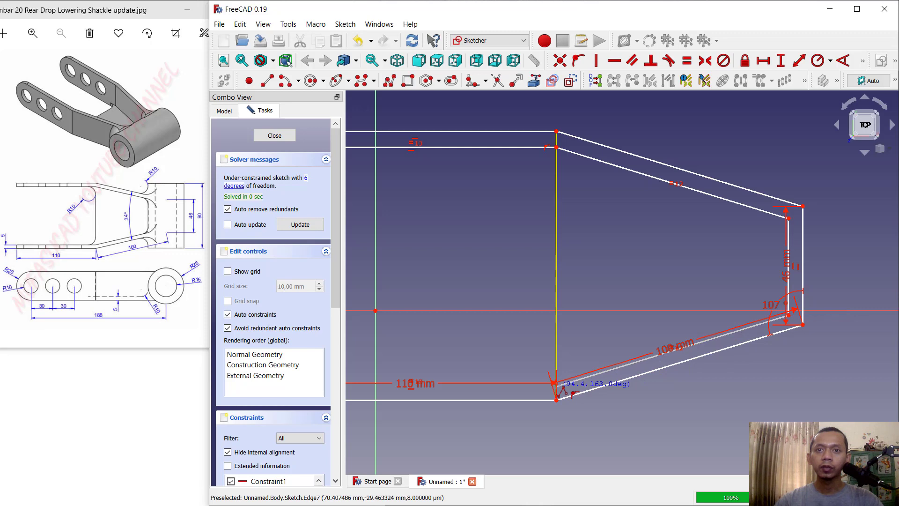
Step: Draw the lower slanted line and bottom run back, closing the profile at the start point
{"action": "middle_click_drag", "start_coordinate": [484, 358], "coordinate": [652, 306]}
{"action": "left_click", "coordinate": [724, 334]}
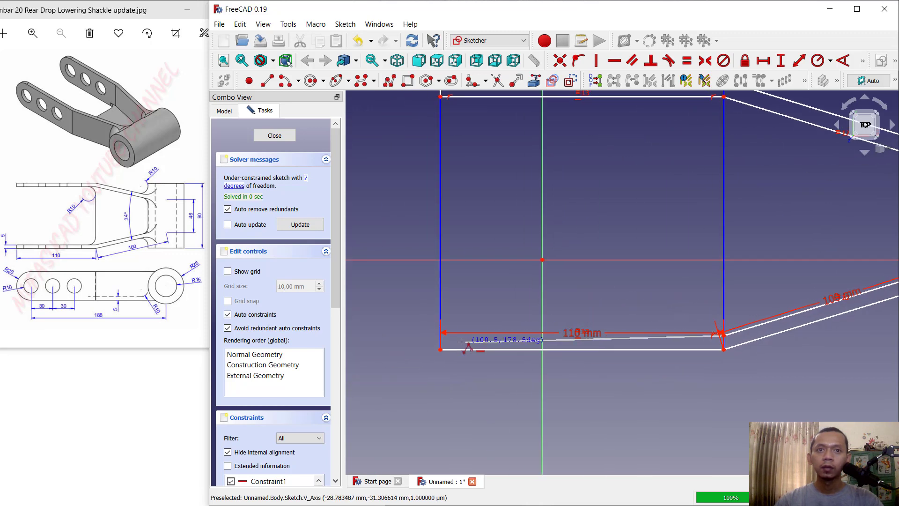
{"action": "left_click", "coordinate": [441, 335]}
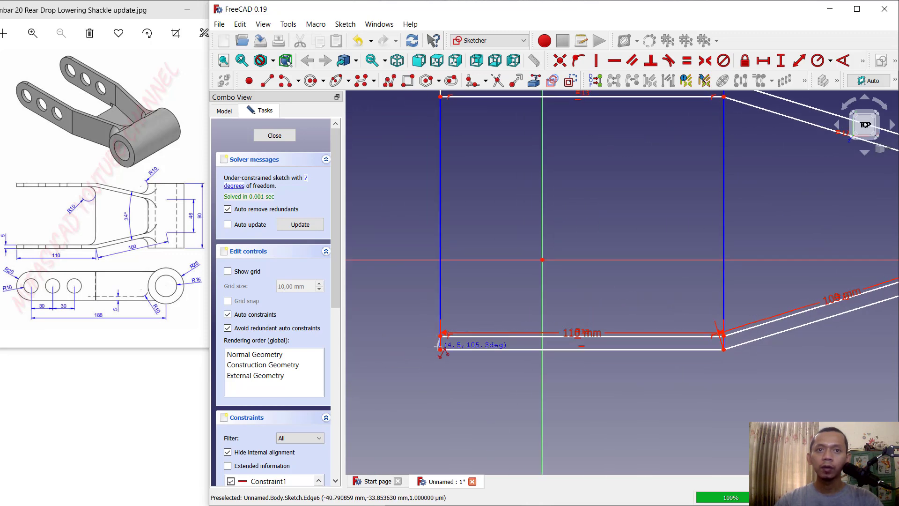
{"action": "left_click", "coordinate": [440, 349]}
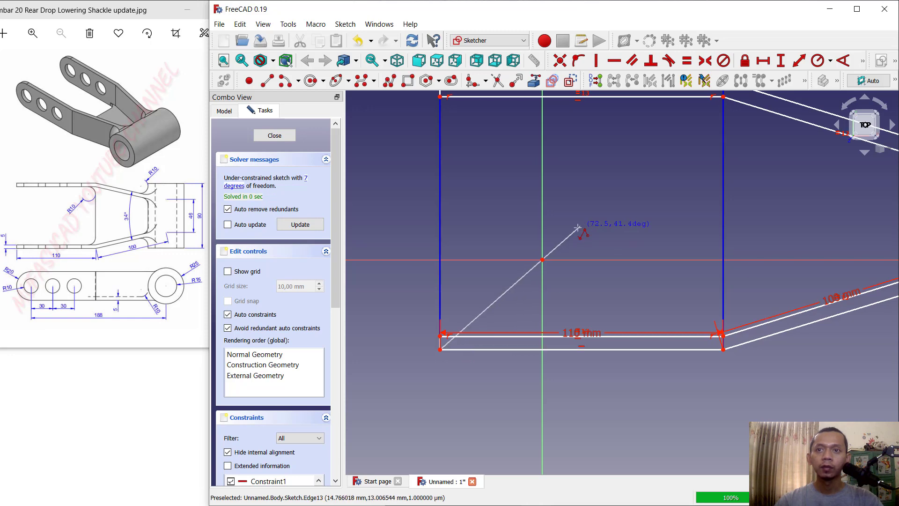
{"action": "scroll", "coordinate": [582, 221], "scroll_direction": "down", "scroll_amount": 1}
Step: Constrain the top wall to a 5 mm thickness
{"action": "key", "text": "Right"}
{"action": "key", "text": "Up"}
{"action": "key", "text": "Left"}
{"action": "left_click", "coordinate": [799, 60]}
{"action": "left_click", "coordinate": [424, 168]}
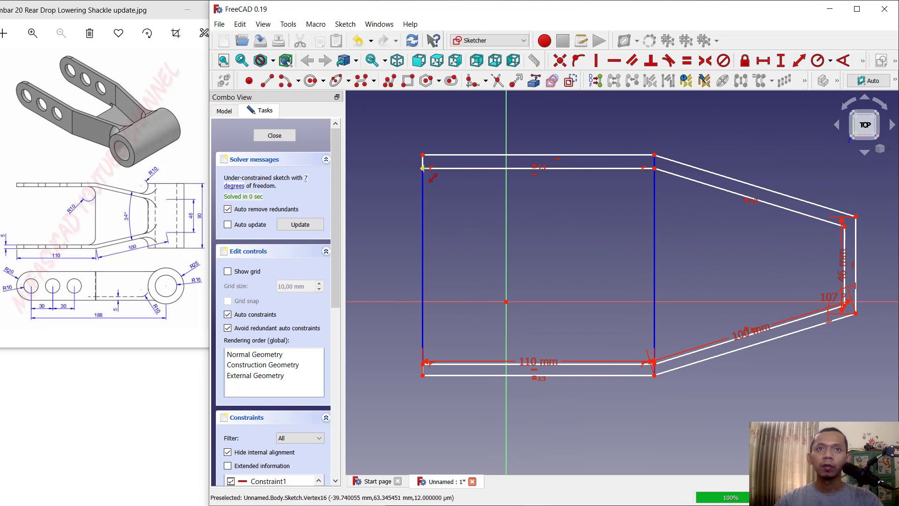
{"action": "left_click", "coordinate": [466, 155]}
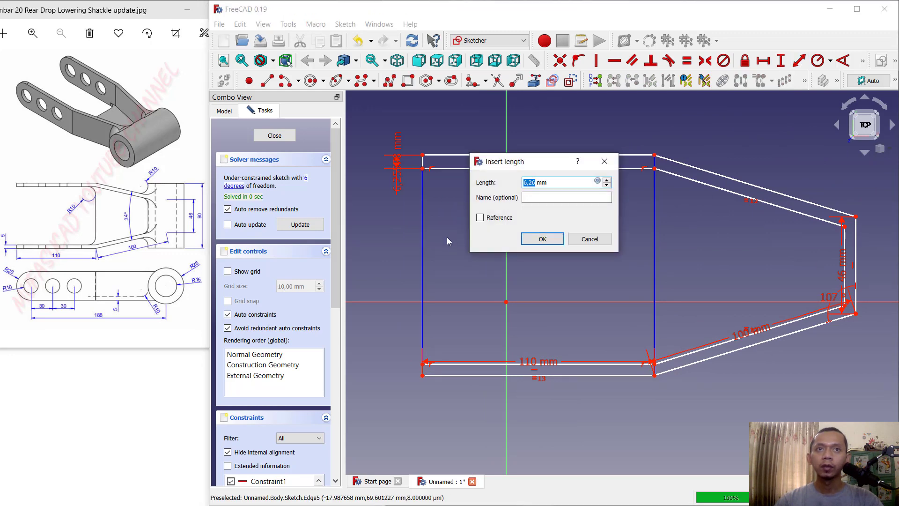
{"action": "type", "text": "5"}
{"action": "key", "text": "Return"}
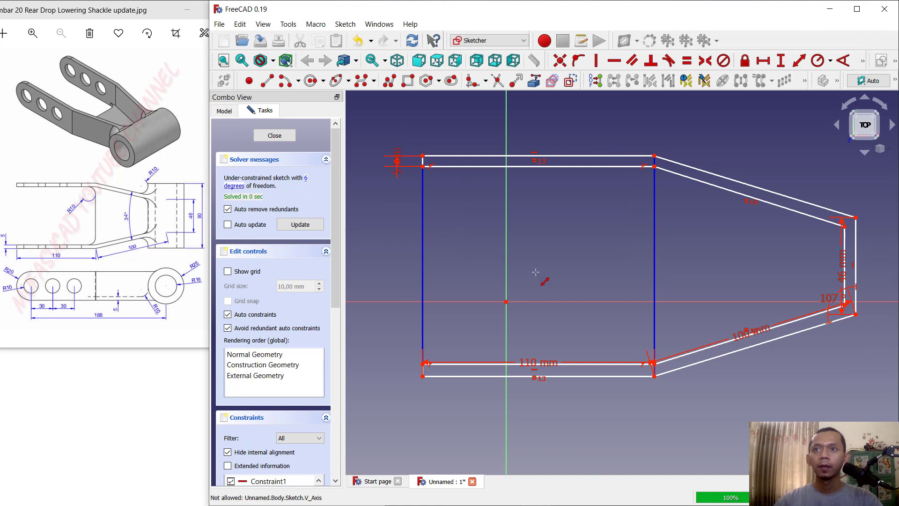
Step: Set the upper slanted wall and the right end wall to 5 mm thick
{"action": "middle_click_drag", "start_coordinate": [636, 258], "coordinate": [581, 246]}
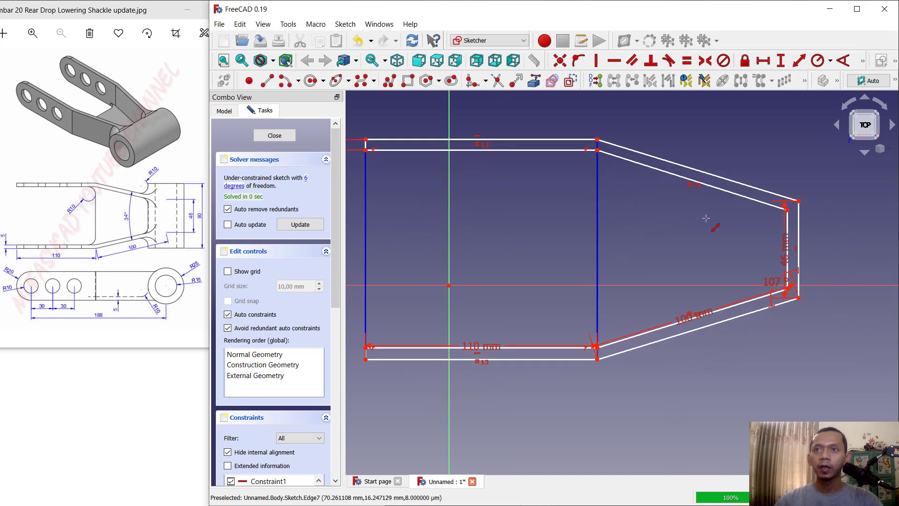
{"action": "left_click", "coordinate": [786, 210]}
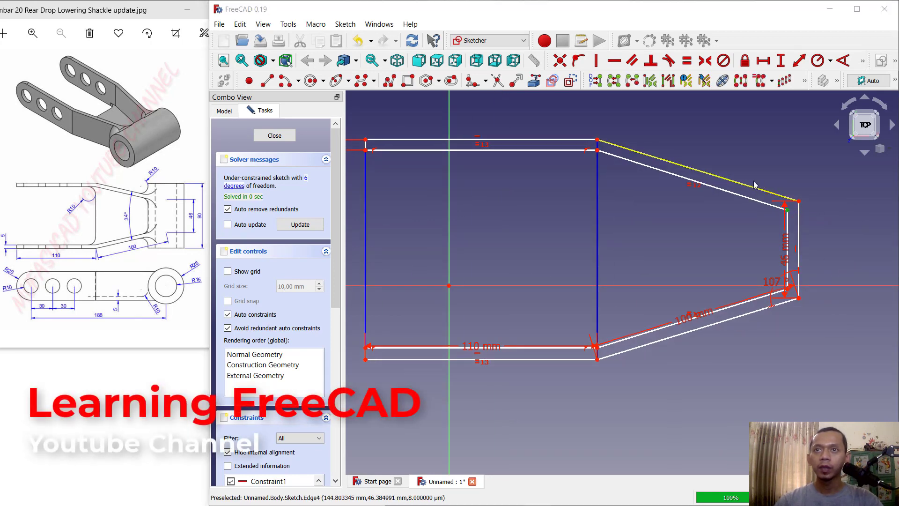
{"action": "left_click", "coordinate": [755, 185]}
{"action": "type", "text": "kd5"}
{"action": "key", "text": "Return"}
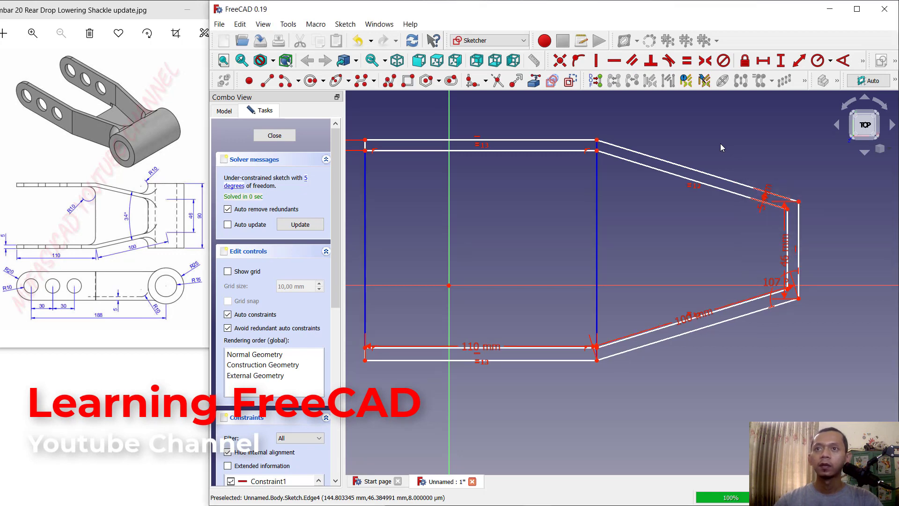
{"action": "left_click", "coordinate": [799, 202]}
{"action": "left_click", "coordinate": [788, 231]}
{"action": "key", "text": "k"}
{"action": "key", "text": "d"}
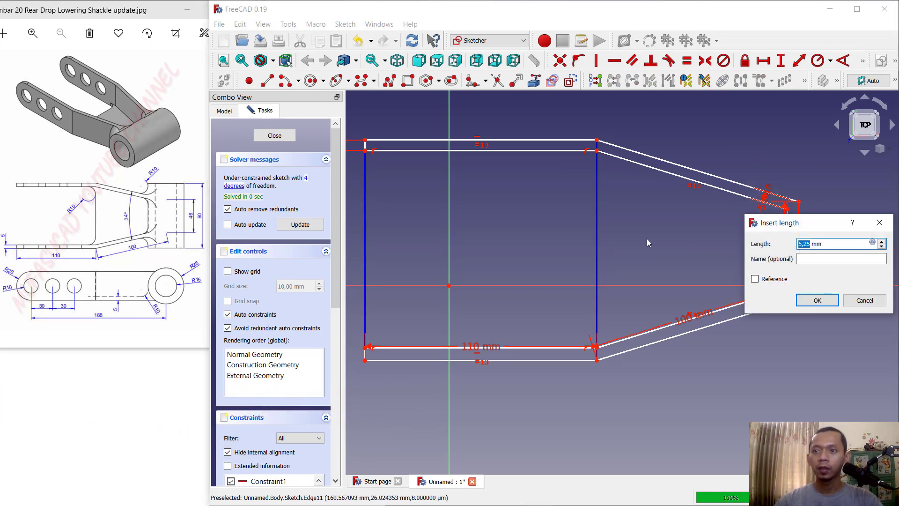
{"action": "type", "text": "5"}
{"action": "key", "text": "Return"}
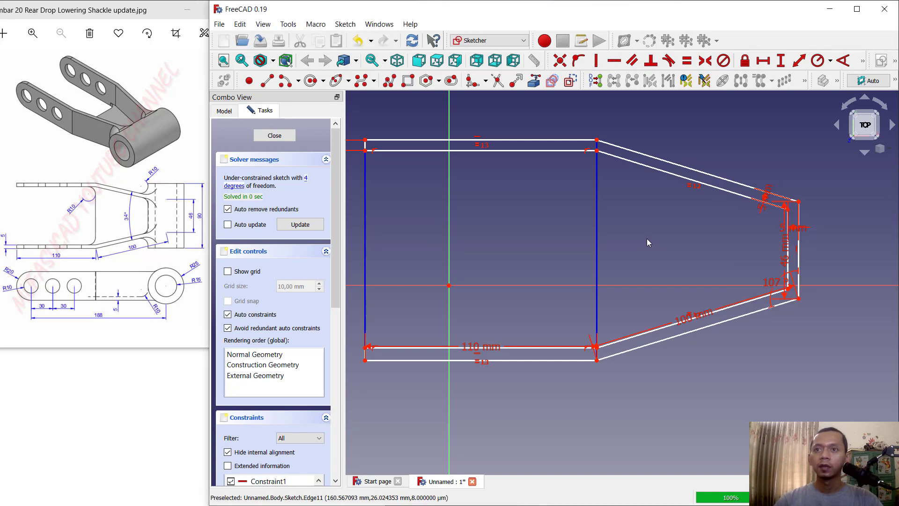
Step: Set the lower slanted wall and the bottom wall to 5 mm thick
{"action": "scroll", "coordinate": [782, 293], "scroll_direction": "up", "scroll_amount": 1}
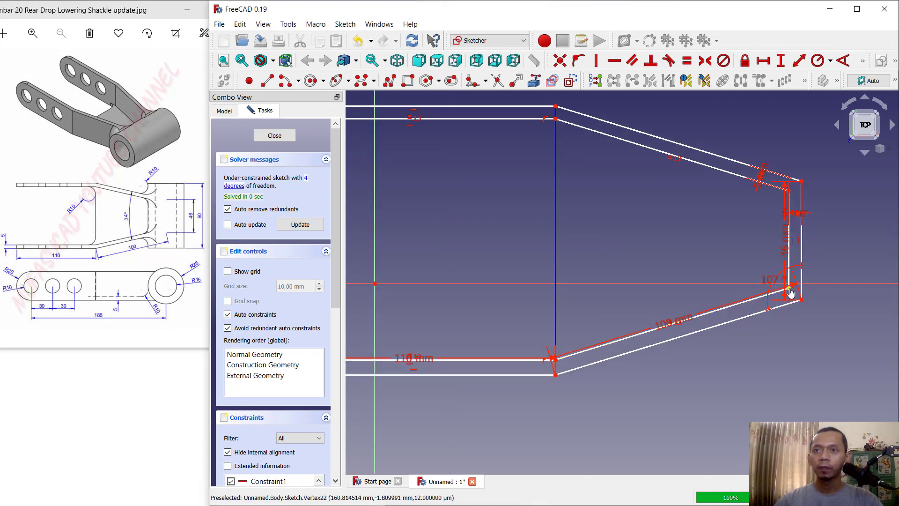
{"action": "left_click", "coordinate": [788, 287]}
{"action": "key", "text": "k"}
{"action": "key", "text": "d"}
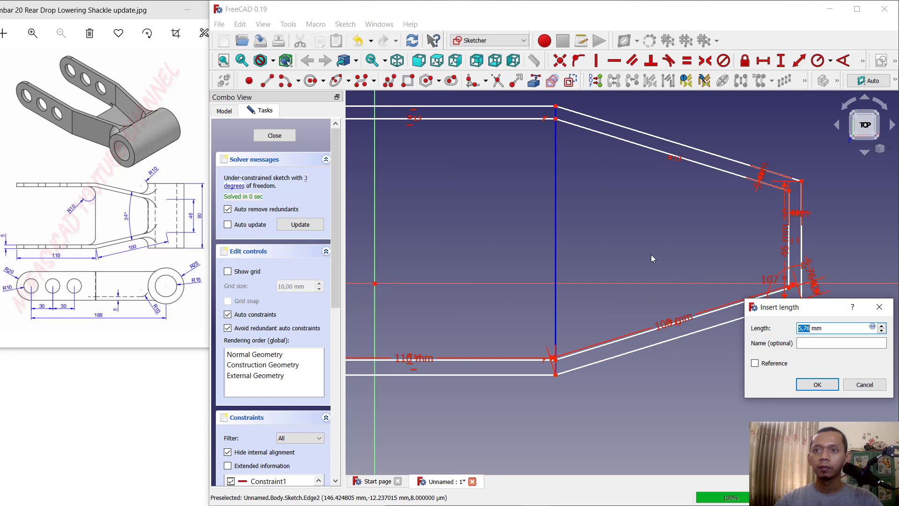
{"action": "type", "text": "5"}
{"action": "key", "text": "Return"}
{"action": "scroll", "coordinate": [468, 326], "scroll_direction": "down", "scroll_amount": 2}
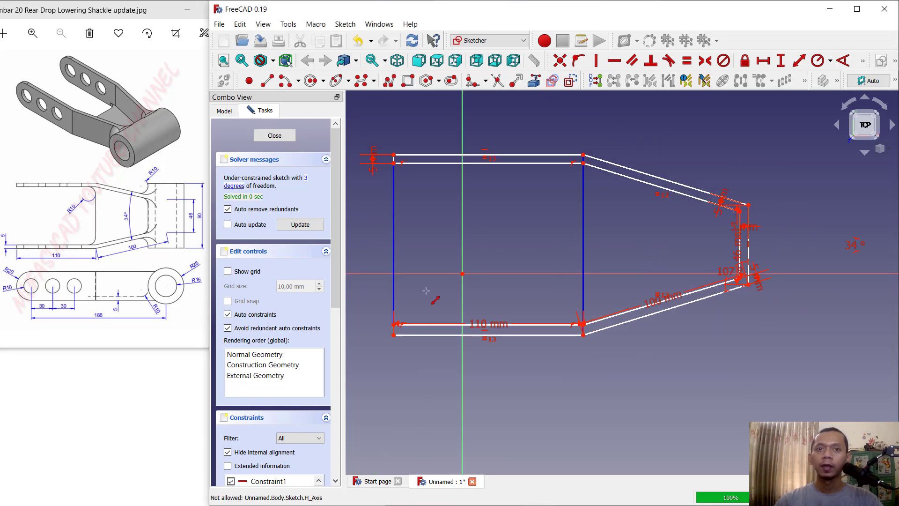
{"action": "scroll", "coordinate": [468, 326], "scroll_direction": "up", "scroll_amount": 2}
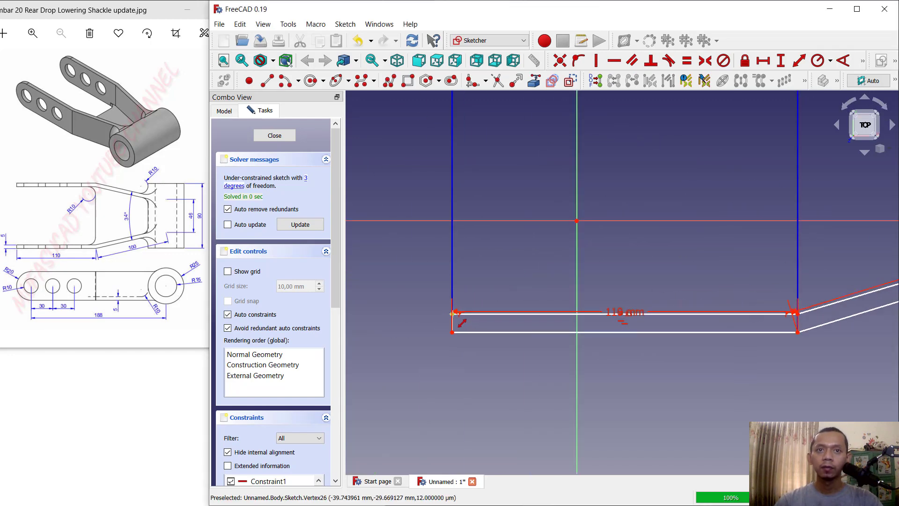
{"action": "left_click", "coordinate": [452, 324]}
{"action": "type", "text": "5"}
{"action": "key", "text": "Return"}
{"action": "scroll", "coordinate": [560, 279], "scroll_direction": "down", "scroll_amount": 2}
{"action": "scroll", "coordinate": [560, 279], "scroll_direction": "down", "scroll_amount": 2}
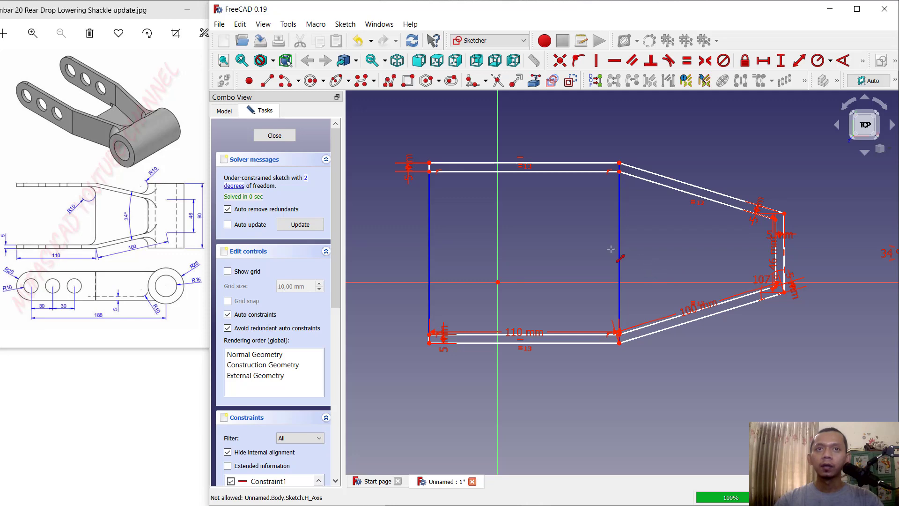
Step: Close the sketch and pad it 40 mm into solid U-shaped arms
{"action": "left_click", "coordinate": [276, 136]}
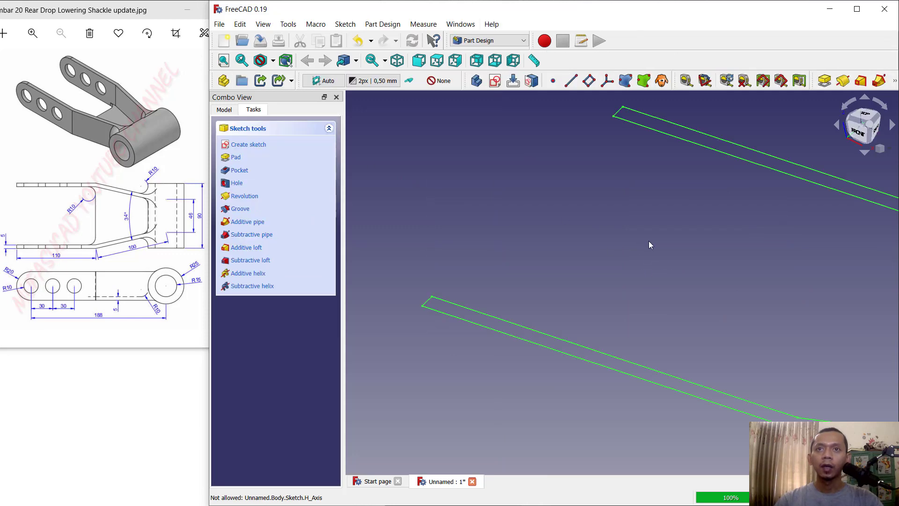
{"action": "scroll", "coordinate": [720, 260], "scroll_direction": "down", "scroll_amount": 3}
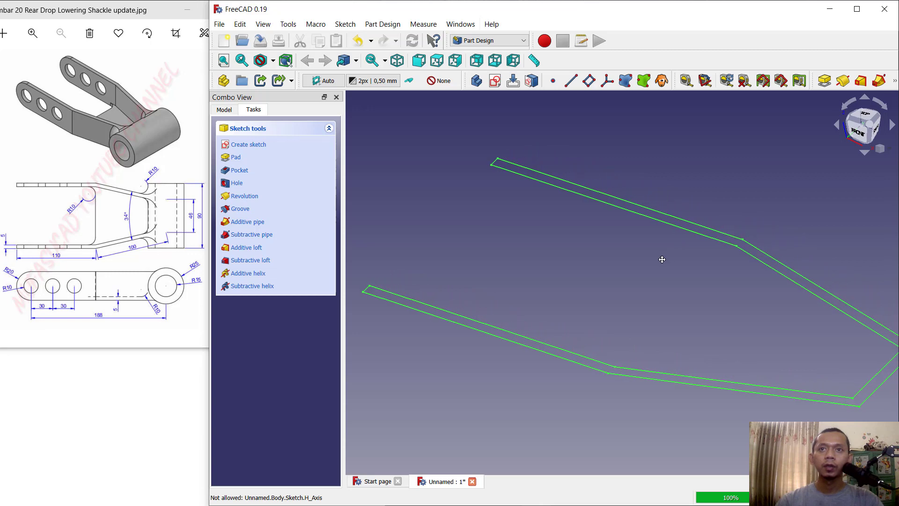
{"action": "left_click", "coordinate": [236, 157]}
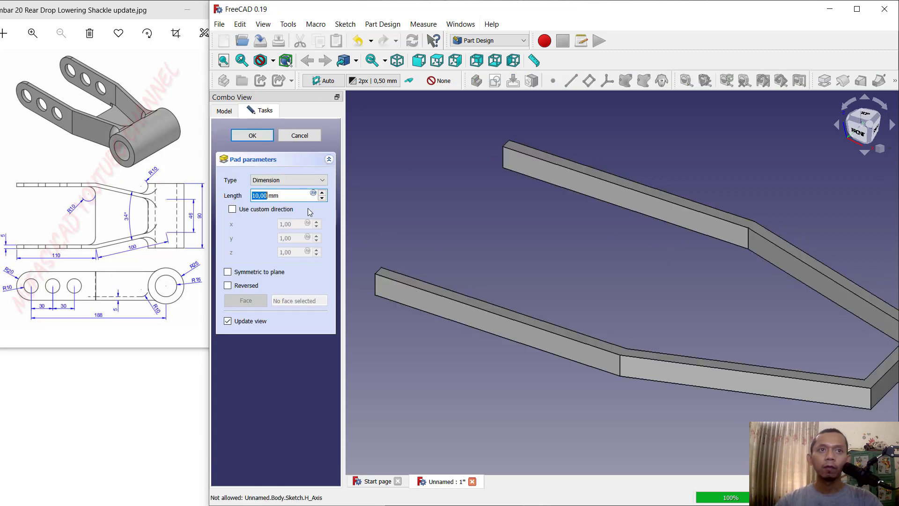
{"action": "type", "text": "4"}
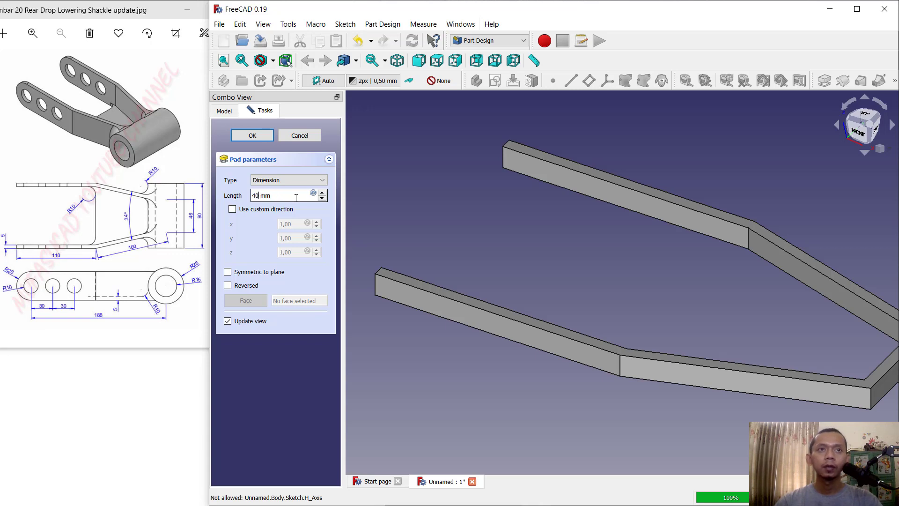
{"action": "left_click", "coordinate": [261, 136]}
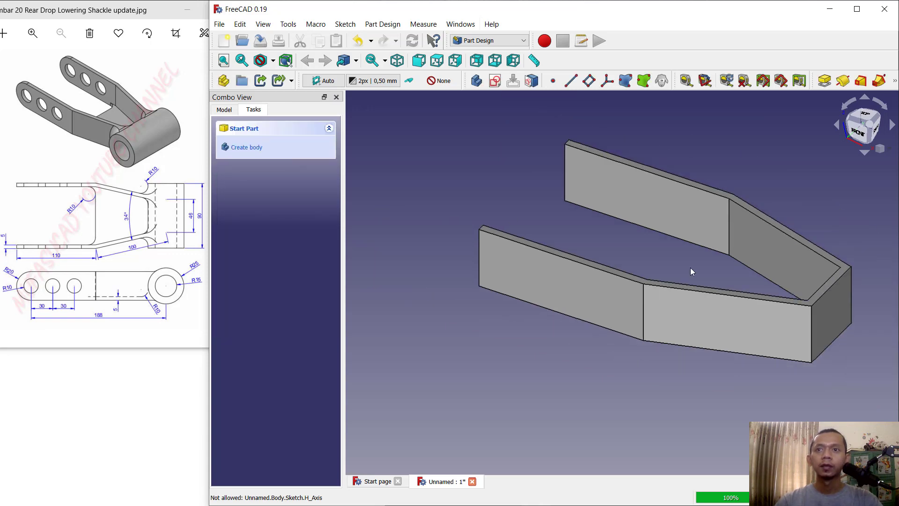
{"action": "middle_click_drag", "start_coordinate": [686, 272], "coordinate": [628, 262]}
{"action": "middle_click_drag", "start_coordinate": [676, 308], "coordinate": [692, 218]}
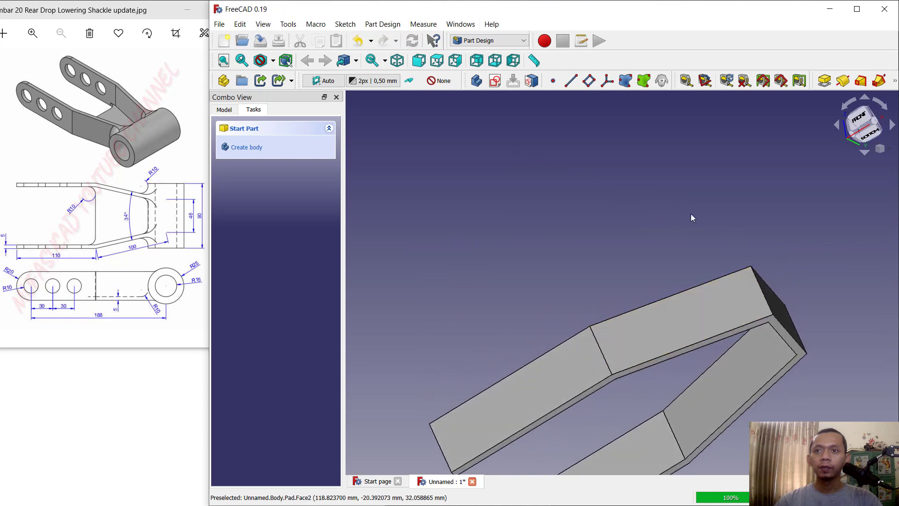
Step: Open a sketch on the arms' thin end face, referencing the solid's upper and lower slanted edges
{"action": "left_click", "coordinate": [787, 336]}
{"action": "middle_click_drag", "start_coordinate": [648, 237], "coordinate": [614, 152]}
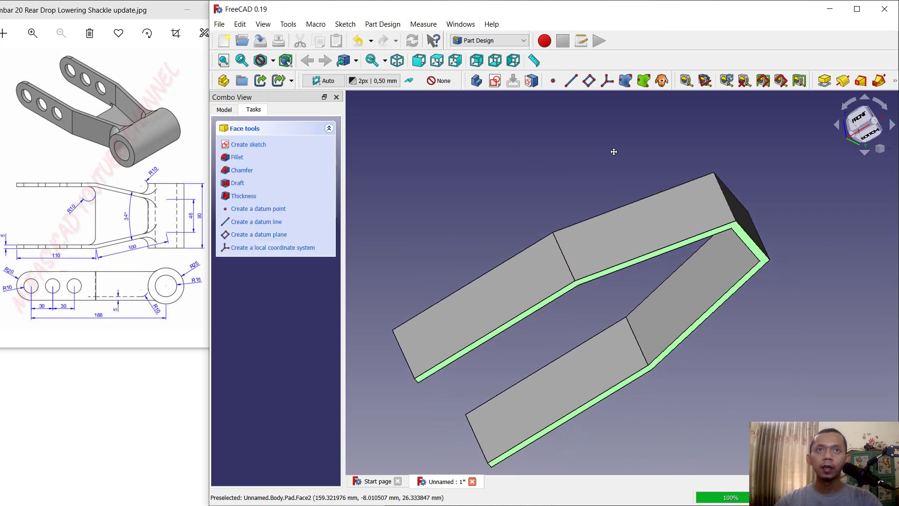
{"action": "left_click", "coordinate": [258, 145]}
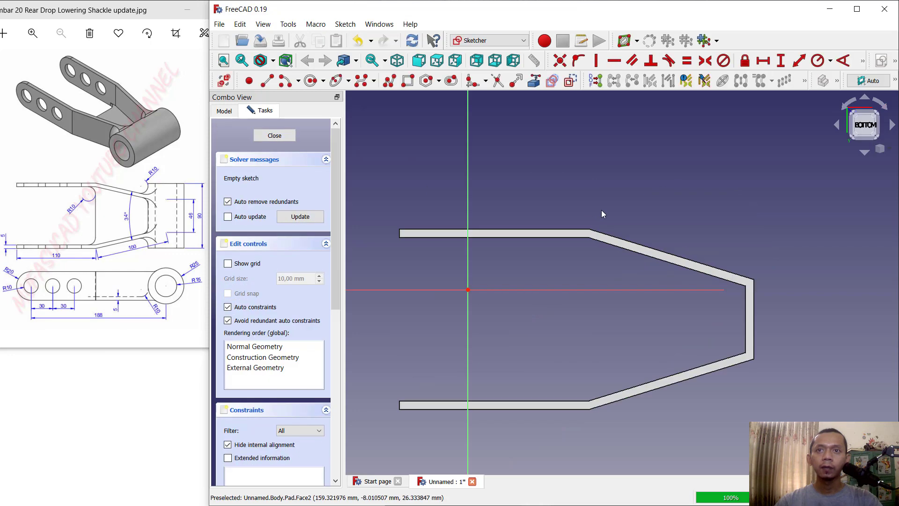
{"action": "middle_click_drag", "start_coordinate": [686, 206], "coordinate": [637, 171]}
{"action": "left_click", "coordinate": [534, 80]}
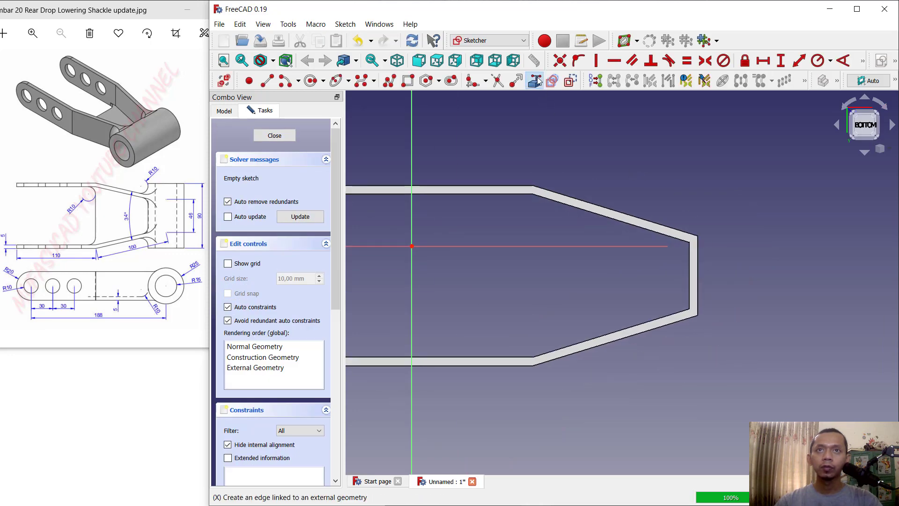
{"action": "left_click", "coordinate": [647, 213]}
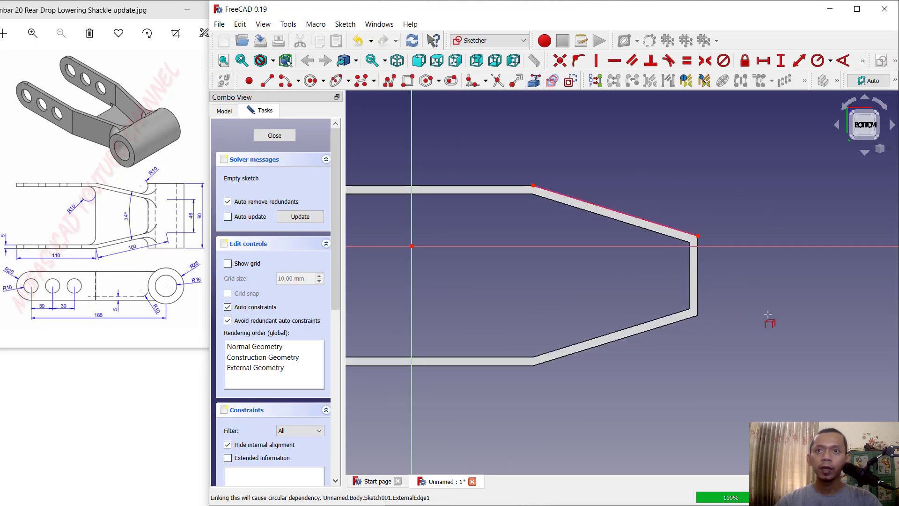
{"action": "left_click", "coordinate": [665, 327]}
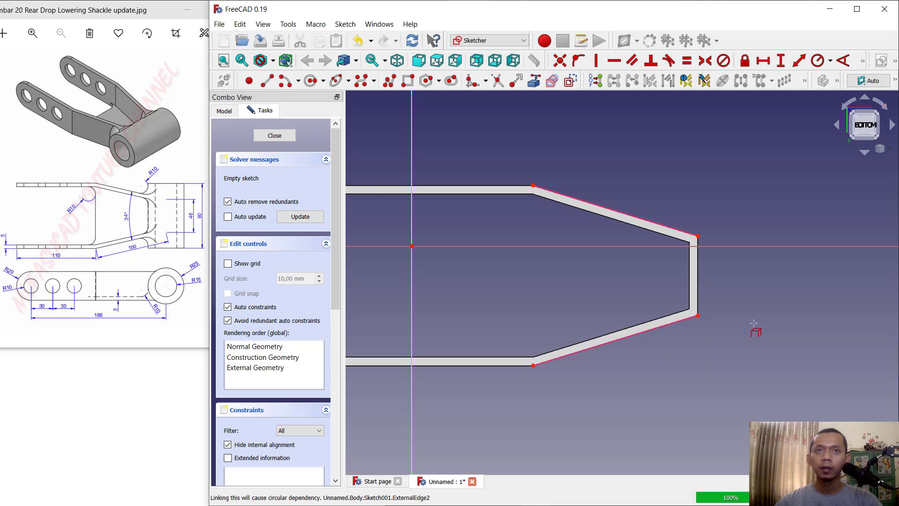
Step: Draw a closed tapered four-sided outline between the referenced slanted edges
{"action": "left_click", "coordinate": [389, 81]}
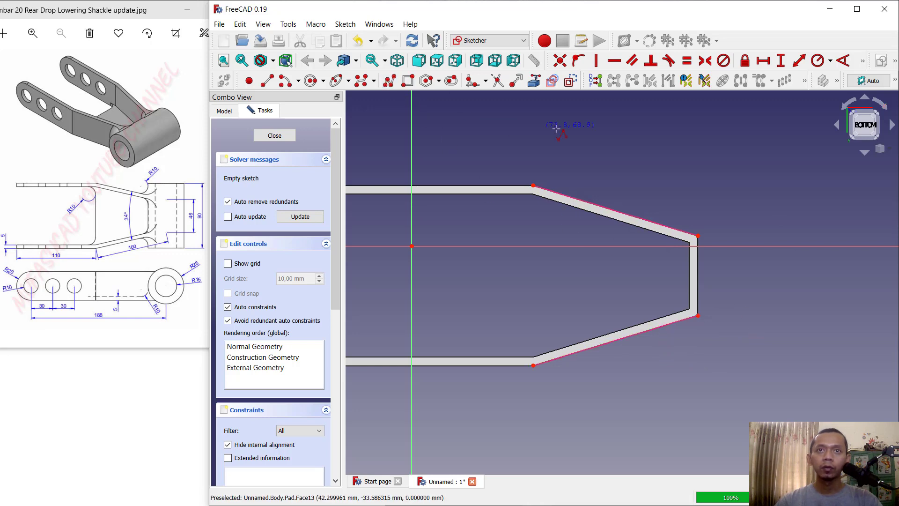
{"action": "left_click", "coordinate": [532, 185]}
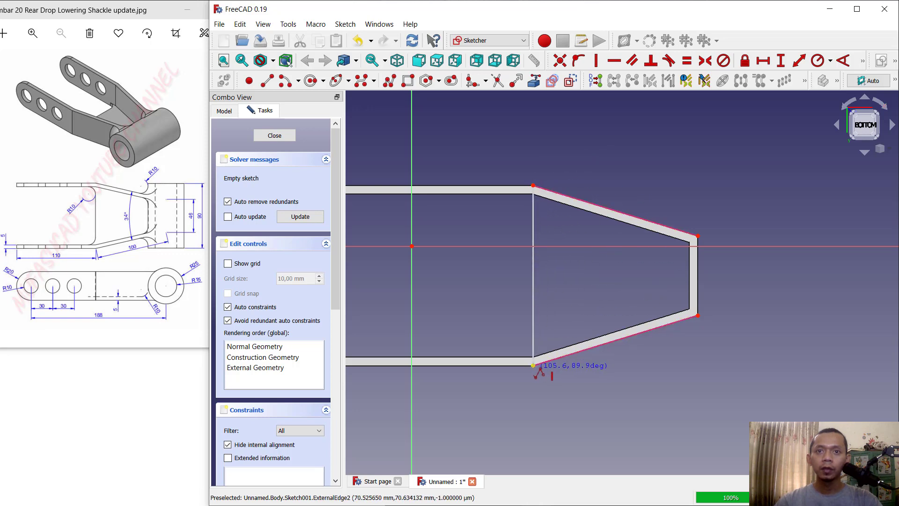
{"action": "left_click", "coordinate": [533, 365]}
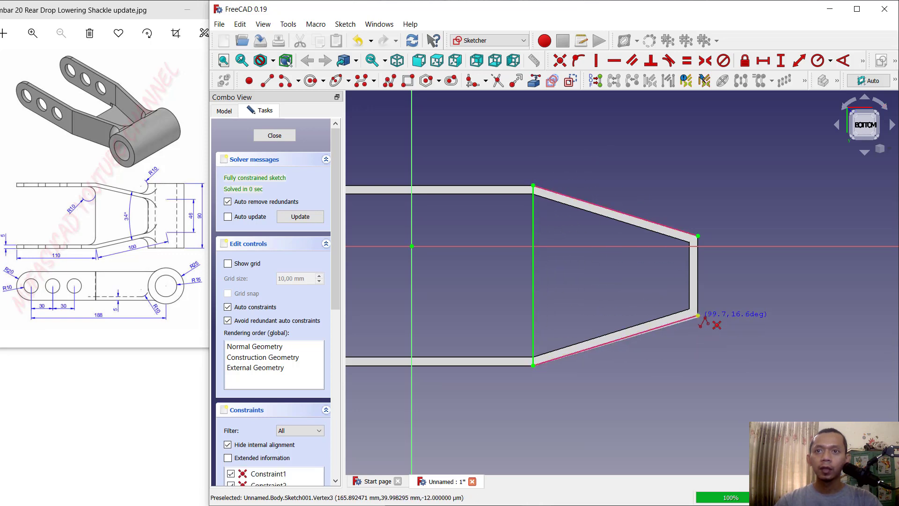
{"action": "left_click", "coordinate": [698, 316]}
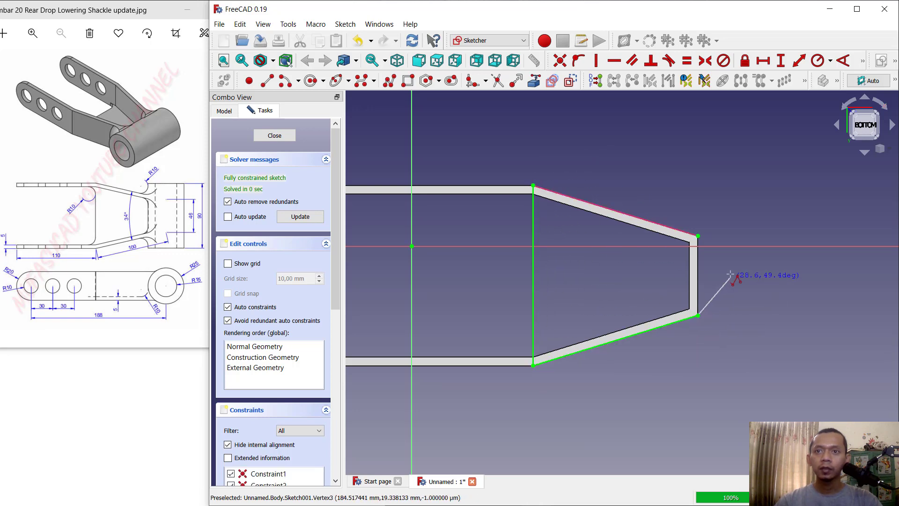
{"action": "left_click", "coordinate": [698, 235]}
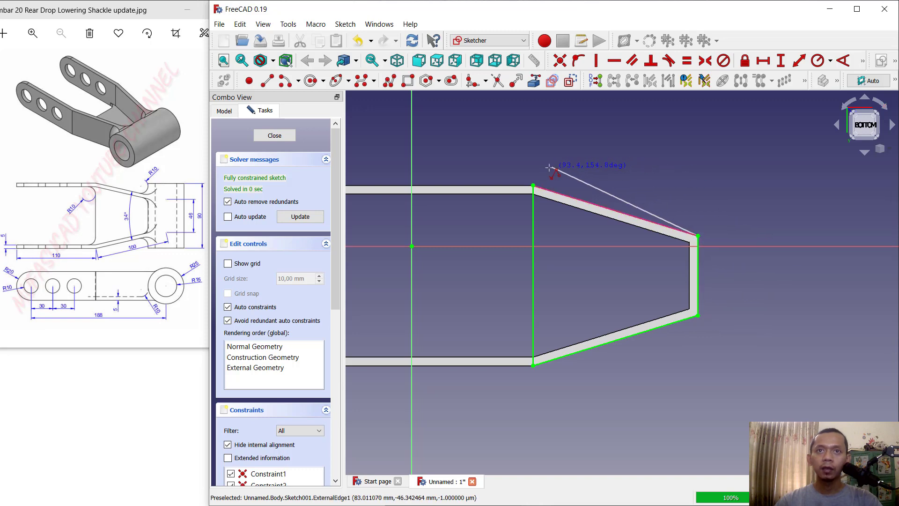
{"action": "left_click", "coordinate": [534, 187]}
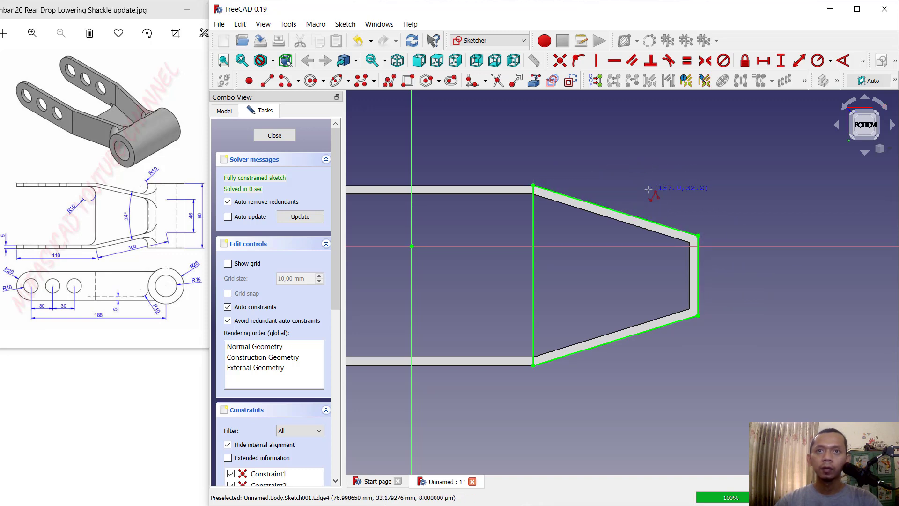
{"action": "middle_click_drag", "start_coordinate": [735, 241], "coordinate": [706, 241]}
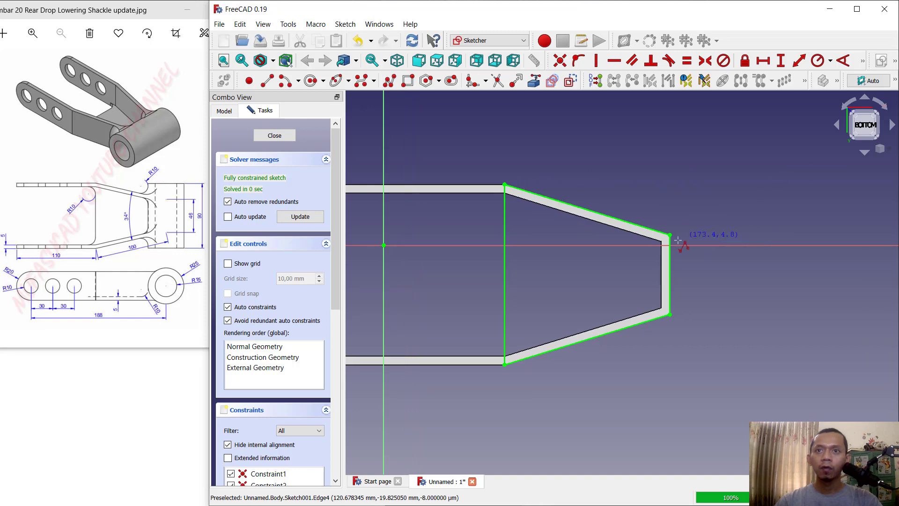
{"action": "scroll", "coordinate": [697, 308], "scroll_direction": "up", "scroll_amount": 1}
Step: Try 107° and 34° angle constraints, discard both as redundant, and leave the sketch
{"action": "left_click", "coordinate": [842, 62]}
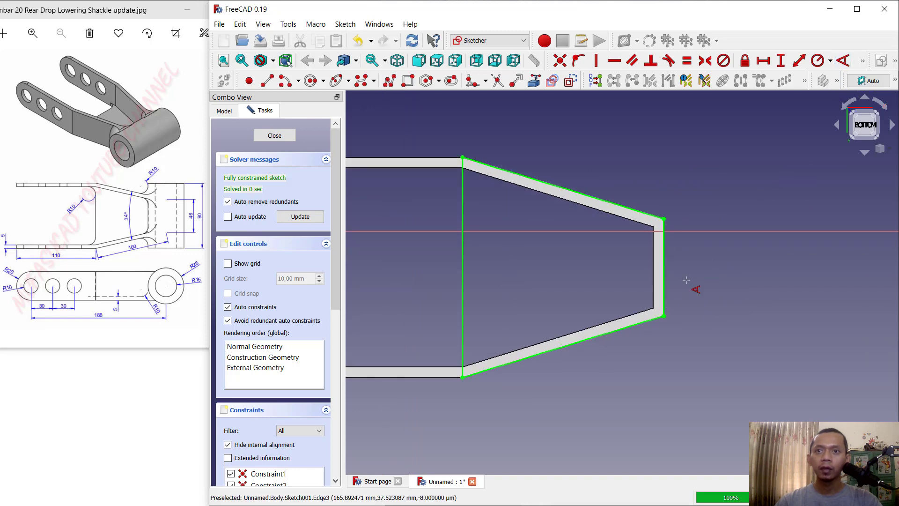
{"action": "left_click", "coordinate": [662, 317]}
{"action": "left_click", "coordinate": [660, 278]}
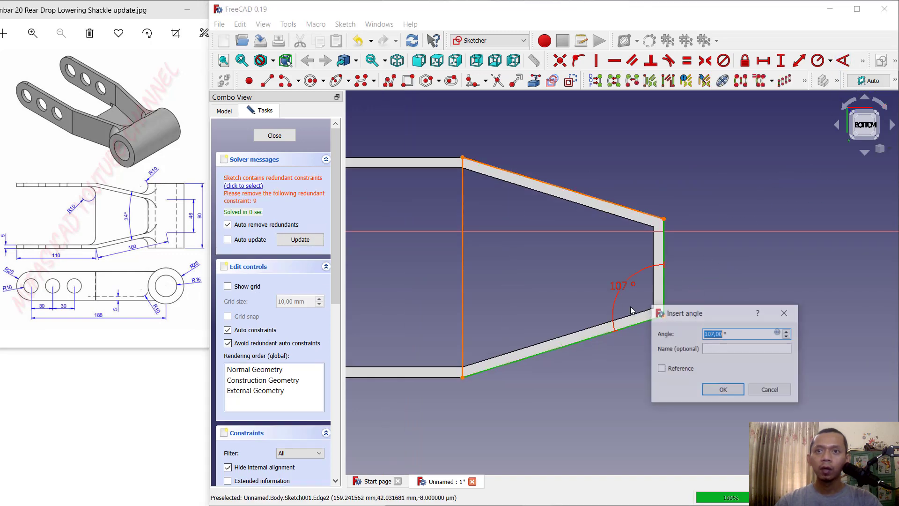
{"action": "left_click", "coordinate": [770, 390]}
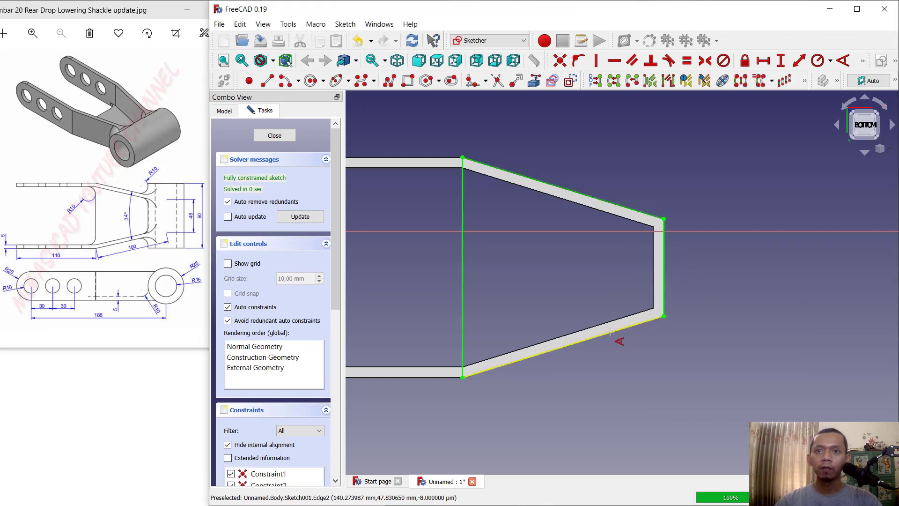
{"action": "left_click", "coordinate": [609, 334]}
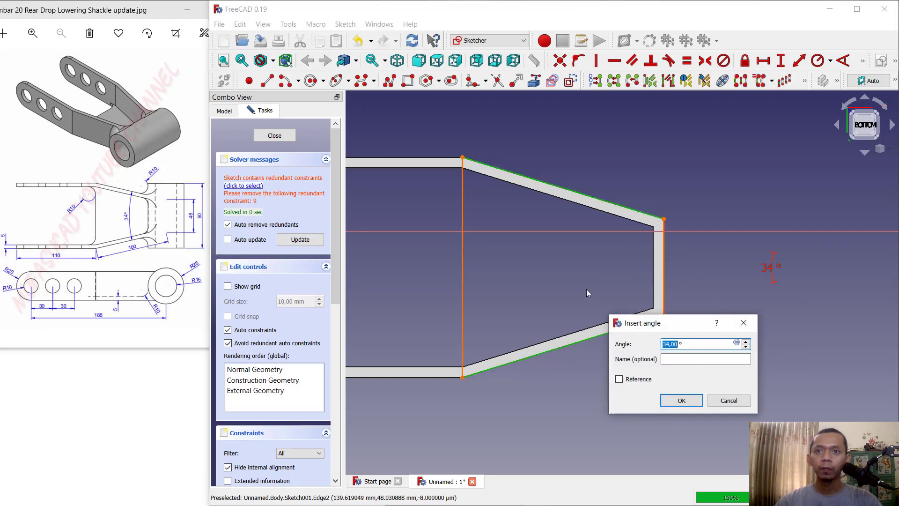
{"action": "left_click", "coordinate": [735, 399]}
{"action": "scroll", "coordinate": [703, 262], "scroll_direction": "down", "scroll_amount": 2}
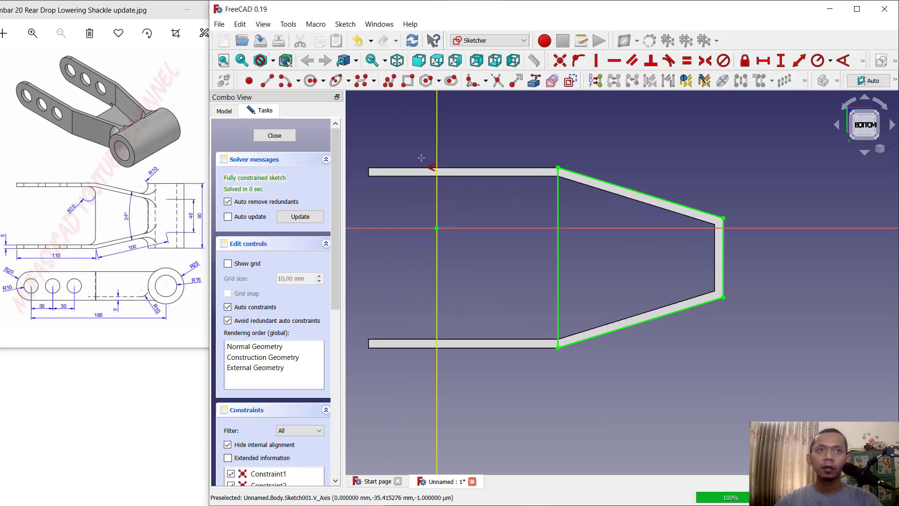
{"action": "key", "text": "Escape"}
{"action": "mouse_move", "coordinate": [603, 194]}
{"action": "middle_mouse_down"}
{"action": "mouse_move", "coordinate": [648, 231]}
{"action": "mouse_move", "coordinate": [670, 229]}
{"action": "mouse_move", "coordinate": [673, 210]}
{"action": "middle_mouse_up"}
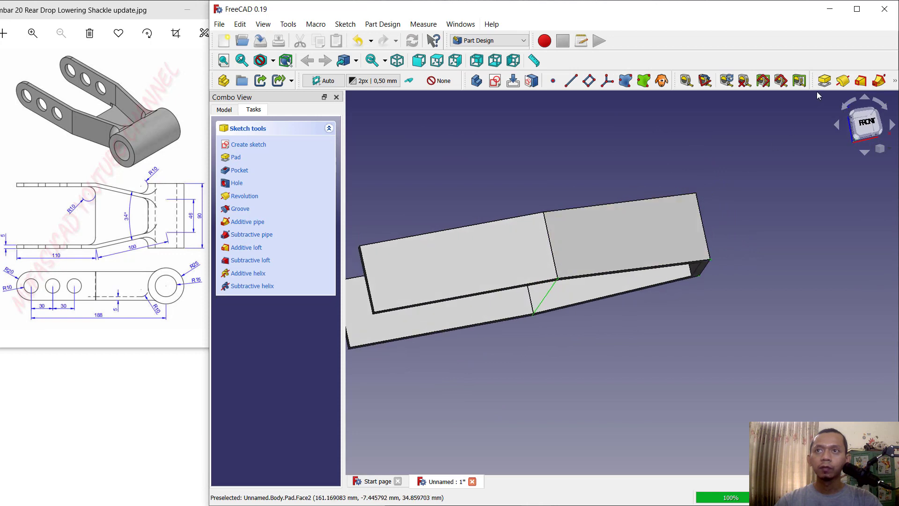
Step: Pad the tapered sketch 5 mm in the reversed direction
{"action": "left_click", "coordinate": [824, 80]}
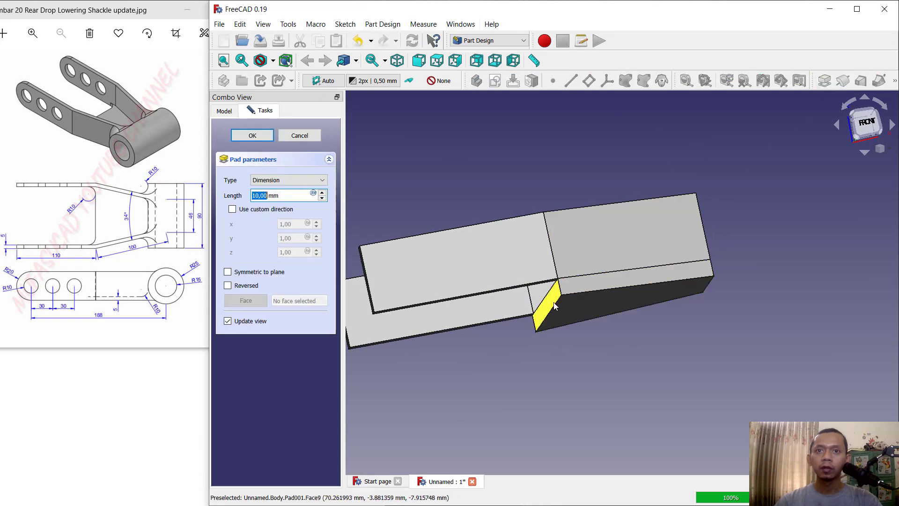
{"action": "left_click", "coordinate": [228, 286]}
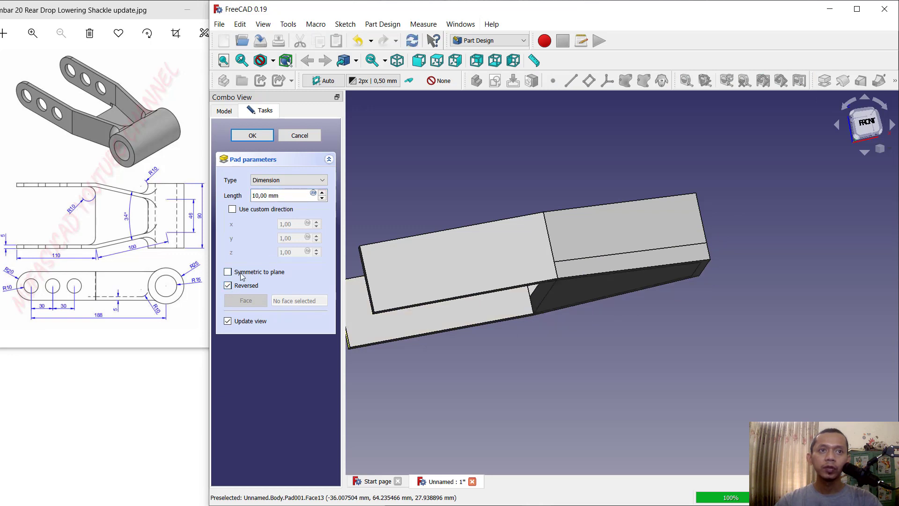
{"action": "type", "text": "5"}
{"action": "left_click", "coordinate": [252, 135]}
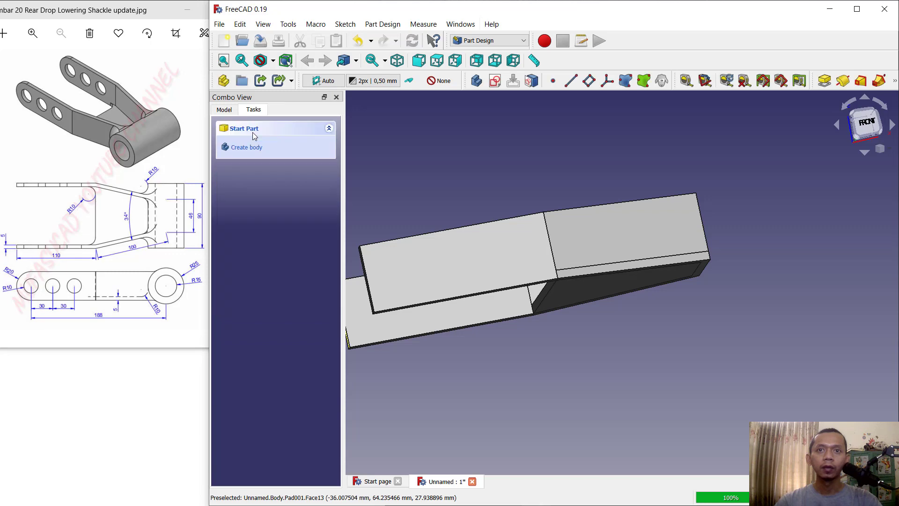
{"action": "key", "text": "0"}
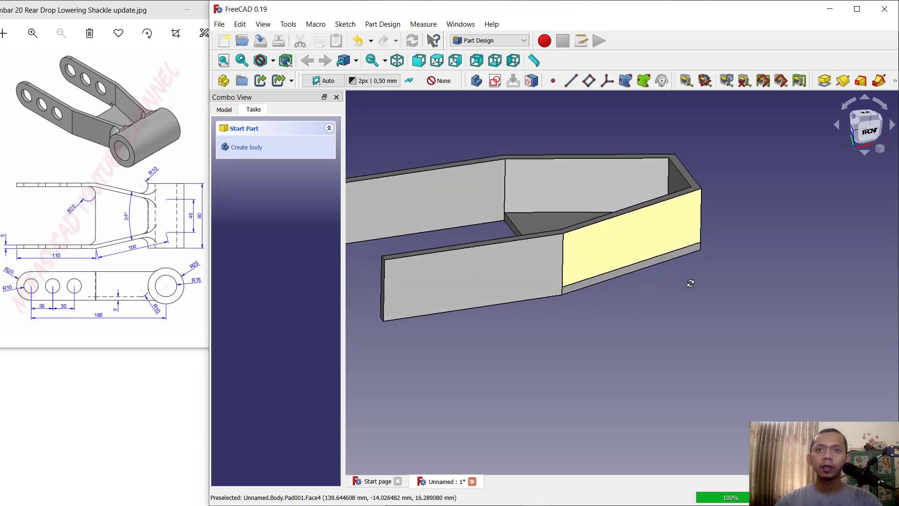
Step: Set Pad001's Refine property to true
{"action": "left_click", "coordinate": [531, 230]}
{"action": "middle_click_drag", "start_coordinate": [645, 291], "coordinate": [632, 229]}
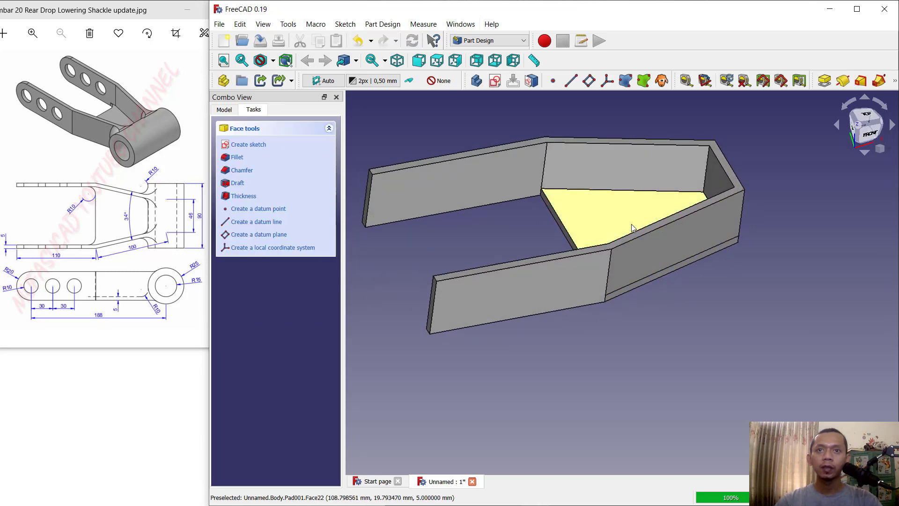
{"action": "left_click", "coordinate": [225, 109]}
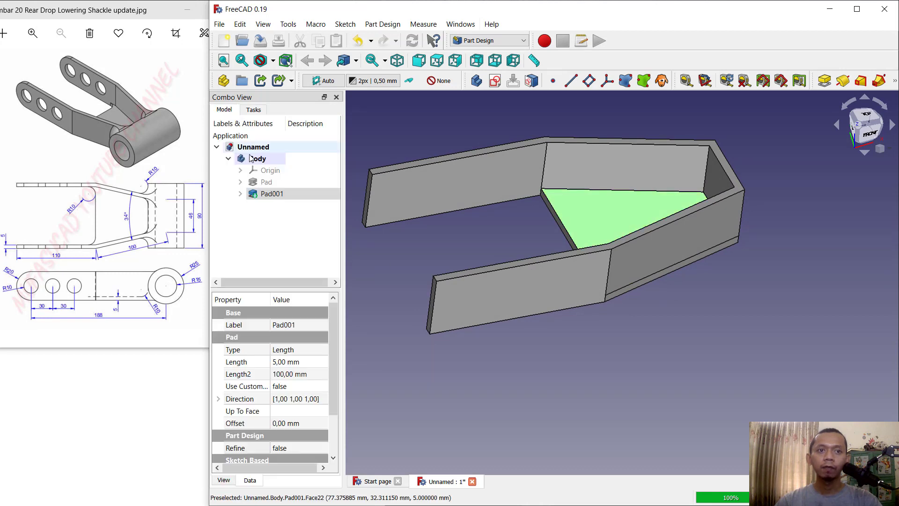
{"action": "left_click", "coordinate": [279, 448]}
{"action": "left_click", "coordinate": [281, 448]}
{"action": "left_click", "coordinate": [285, 466]}
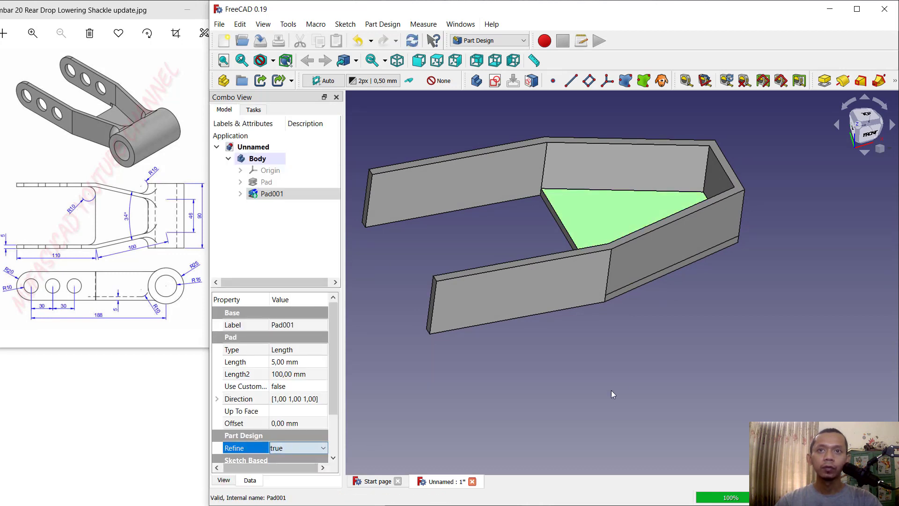
{"action": "left_click", "coordinate": [687, 337]}
{"action": "middle_click_drag", "start_coordinate": [687, 337], "coordinate": [496, 285]}
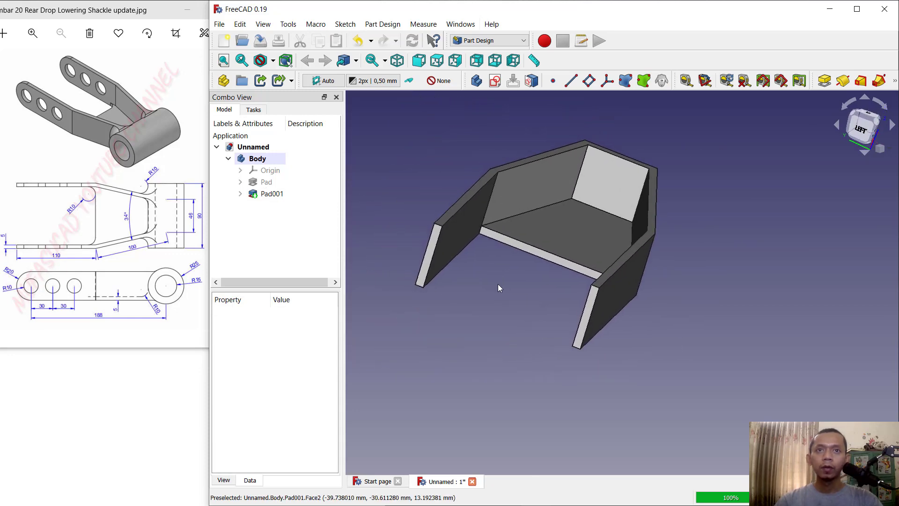
Step: Fillet Edge26 and Edge18, where the floor plate meets the arms, with a 10 mm radius
{"action": "scroll", "coordinate": [479, 218], "scroll_direction": "up", "scroll_amount": 5}
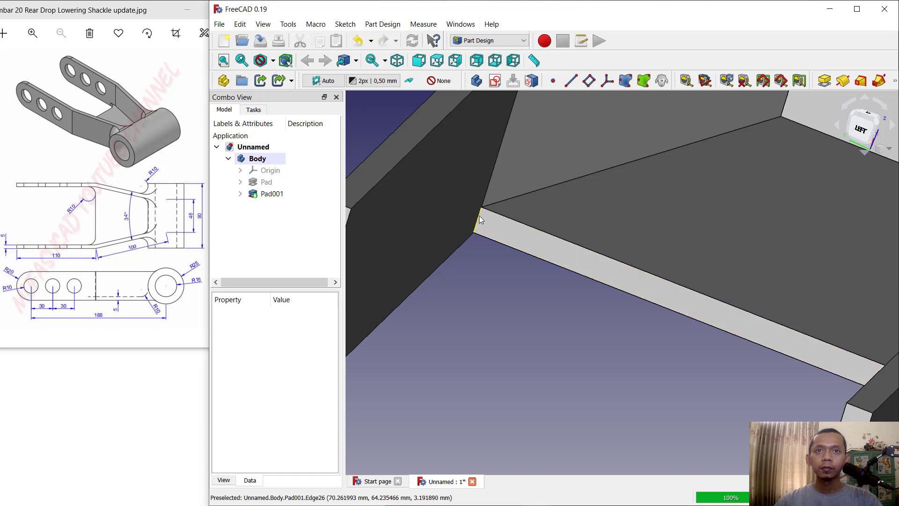
{"action": "left_click", "coordinate": [479, 216]}
{"action": "middle_click_drag", "start_coordinate": [530, 274], "coordinate": [638, 314]}
{"action": "scroll", "coordinate": [655, 309], "scroll_direction": "up", "scroll_amount": 3}
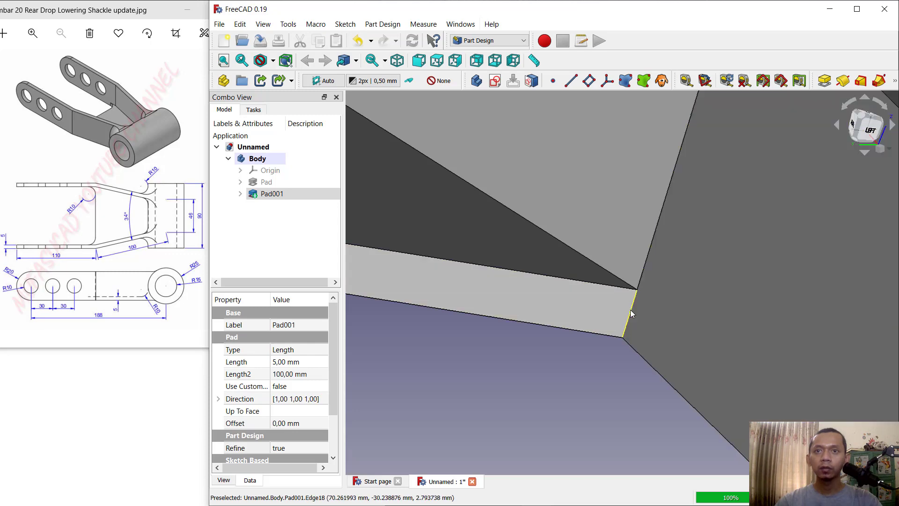
{"action": "middle_click_drag", "start_coordinate": [629, 312], "coordinate": [608, 305]}
{"action": "left_click", "coordinate": [893, 83]}
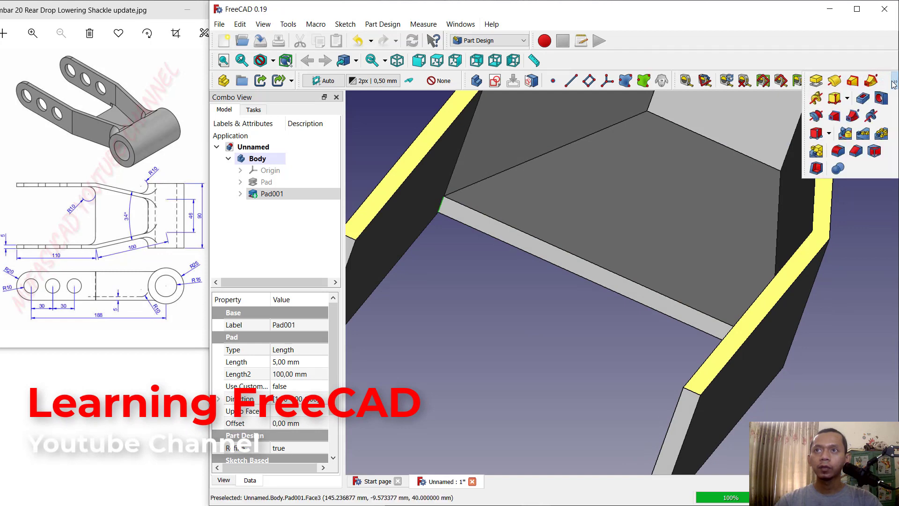
{"action": "left_click", "coordinate": [838, 151]}
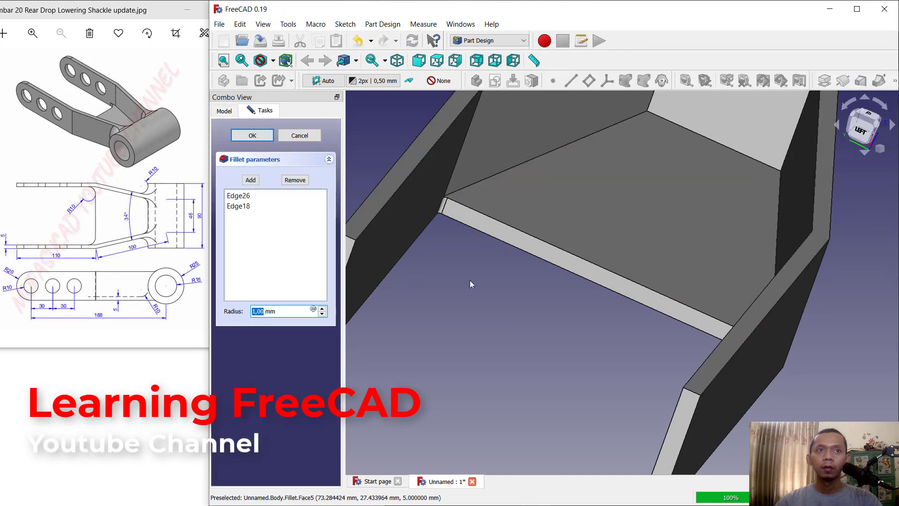
{"action": "left_click", "coordinate": [252, 135]}
{"action": "scroll", "coordinate": [564, 231], "scroll_direction": "down", "scroll_amount": 5}
{"action": "middle_click_drag", "start_coordinate": [564, 231], "coordinate": [653, 231]}
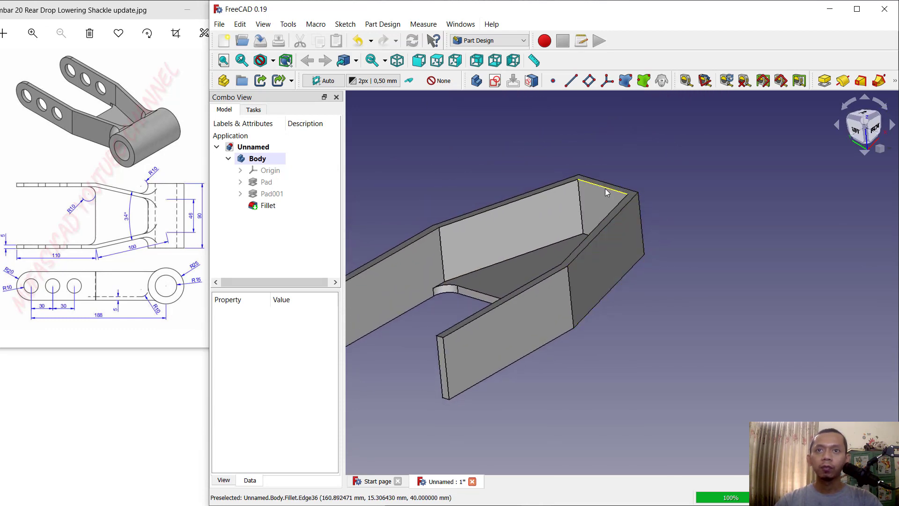
{"action": "scroll", "coordinate": [605, 188], "scroll_direction": "up", "scroll_amount": 3}
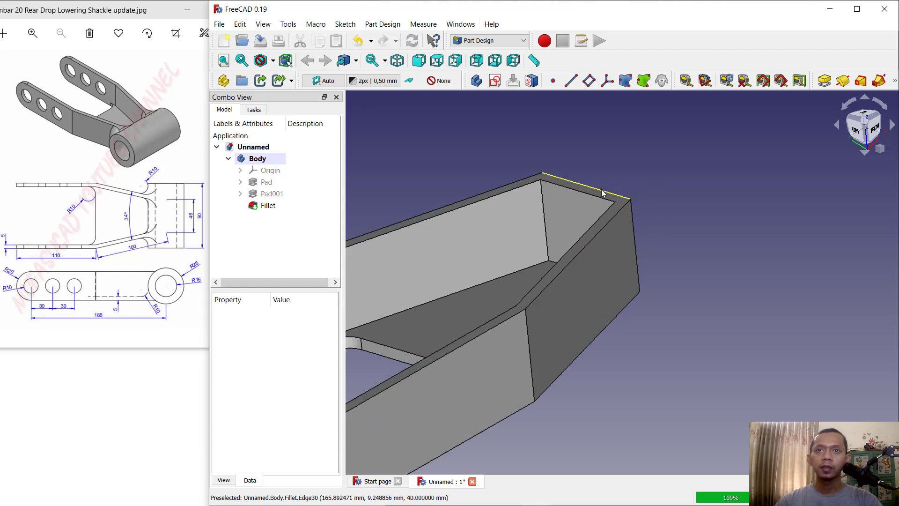
Step: Add a datum plane normal to the wall end's top edge, offset -23 mm along its normal
{"action": "left_click", "coordinate": [603, 194]}
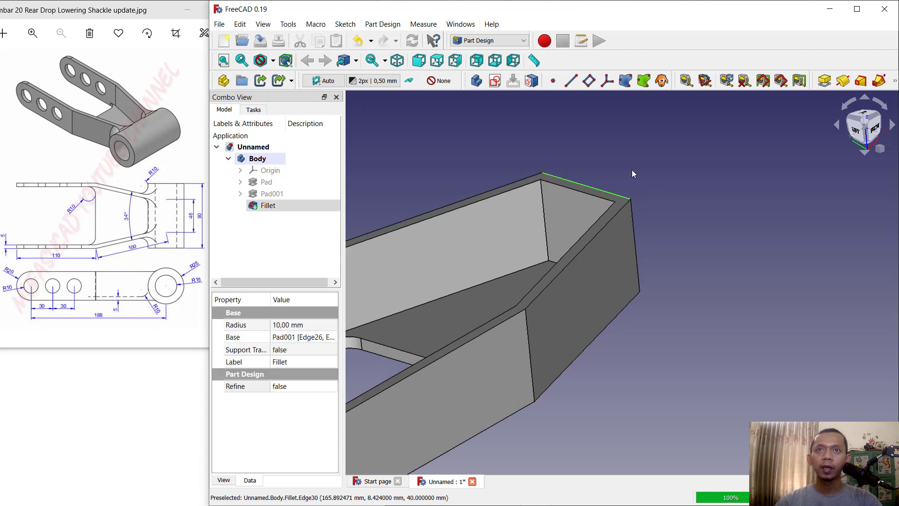
{"action": "left_click", "coordinate": [589, 81]}
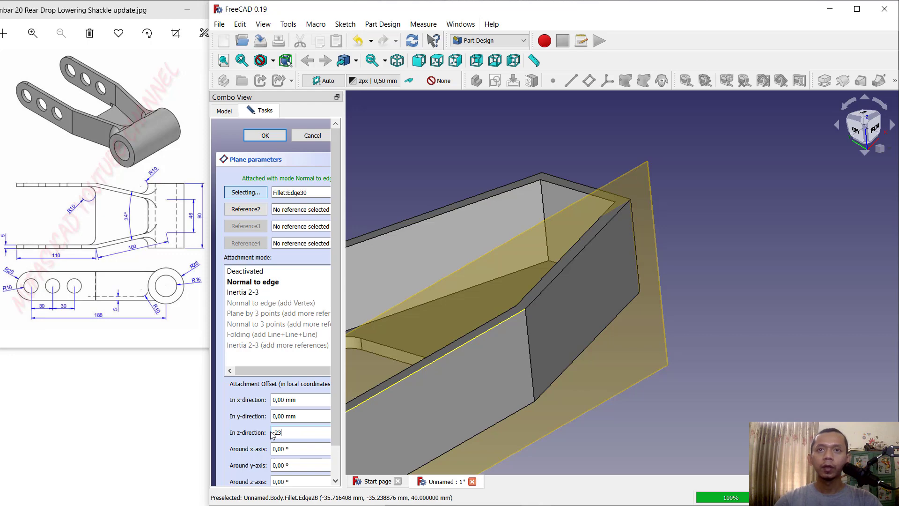
{"action": "key", "text": "Return"}
{"action": "middle_click_drag", "start_coordinate": [488, 356], "coordinate": [645, 170]}
{"action": "left_click", "coordinate": [600, 165]}
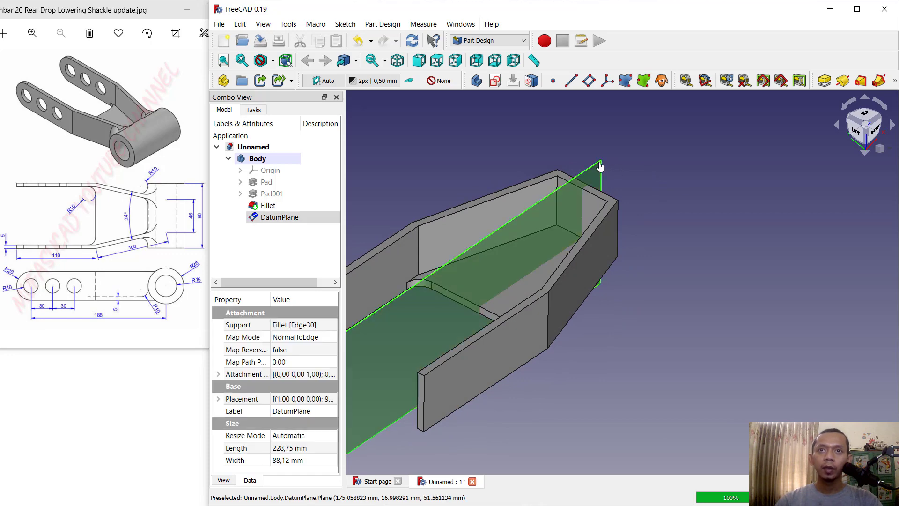
{"action": "left_click", "coordinate": [494, 83]}
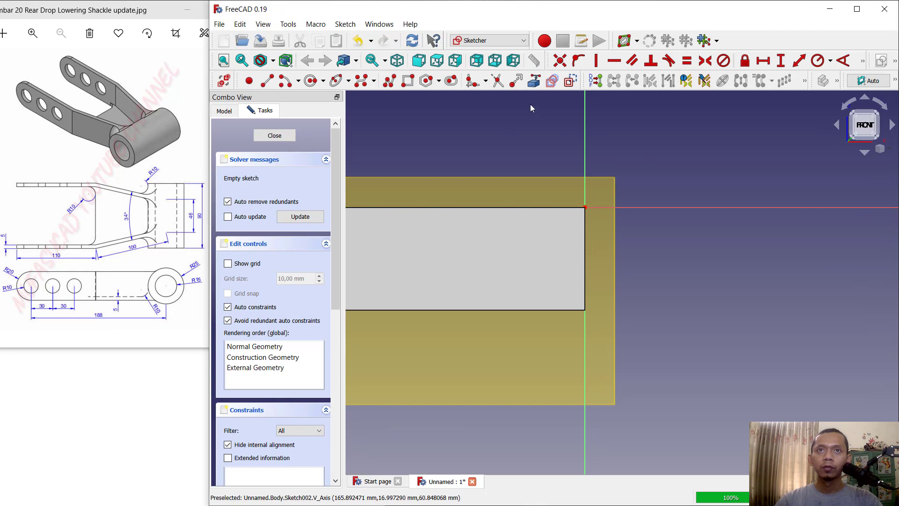
Step: Reference the wall end's vertical edge and draw a circle centred on it
{"action": "left_click", "coordinate": [535, 81]}
{"action": "scroll", "coordinate": [587, 239], "scroll_direction": "up", "scroll_amount": 1}
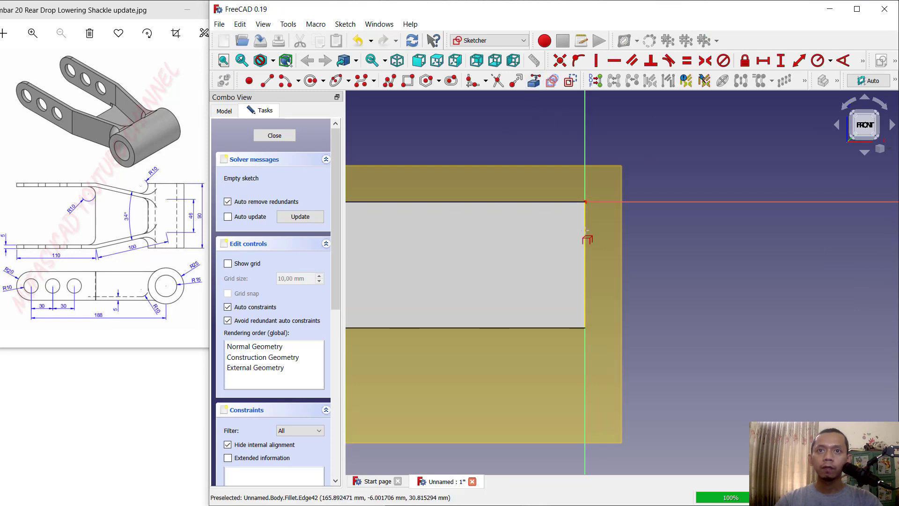
{"action": "left_click", "coordinate": [587, 239]}
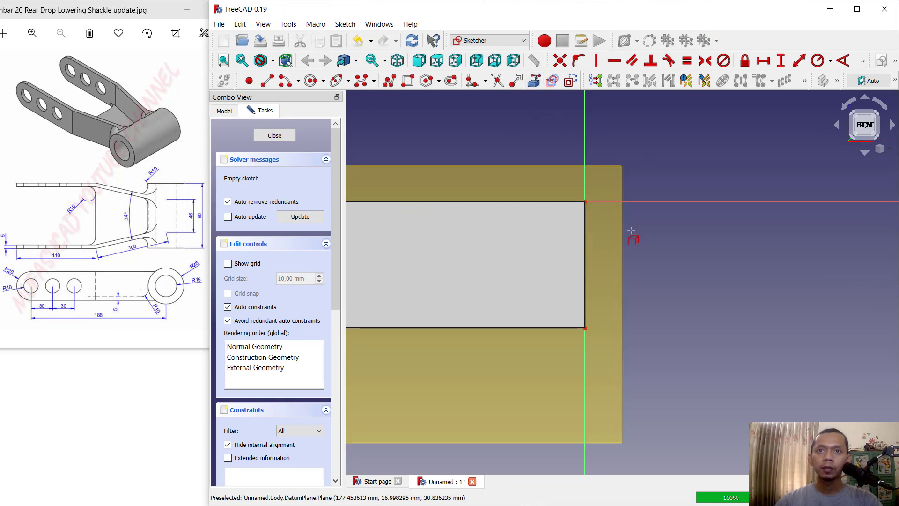
{"action": "left_click", "coordinate": [312, 81]}
{"action": "left_click", "coordinate": [585, 265]}
{"action": "left_click", "coordinate": [663, 224]}
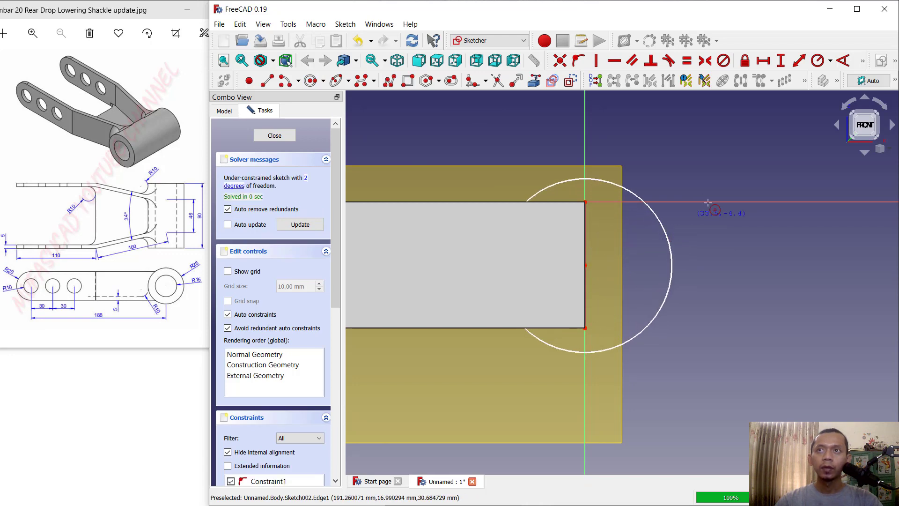
Step: Constrain the circle to a 25 mm radius and 20 mm vertical offset, then close the sketch
{"action": "left_click", "coordinate": [817, 62]}
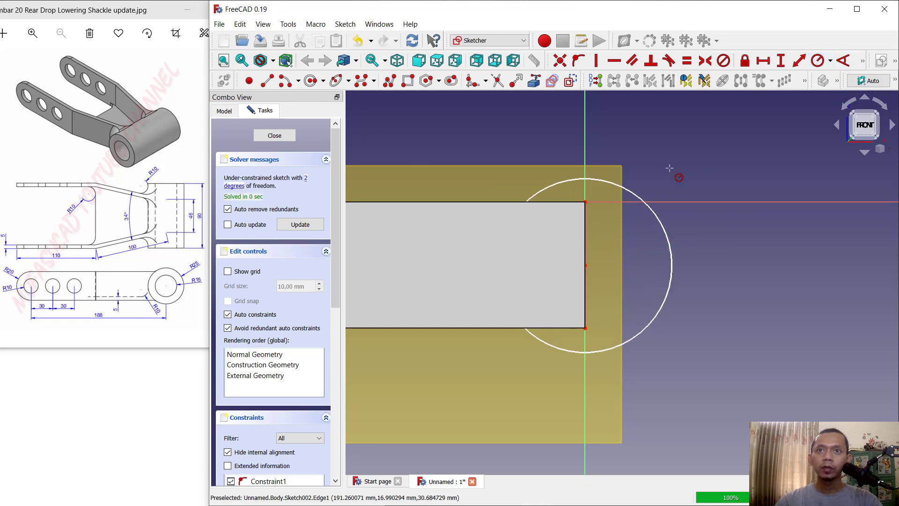
{"action": "left_click", "coordinate": [634, 190]}
{"action": "type", "text": "25"}
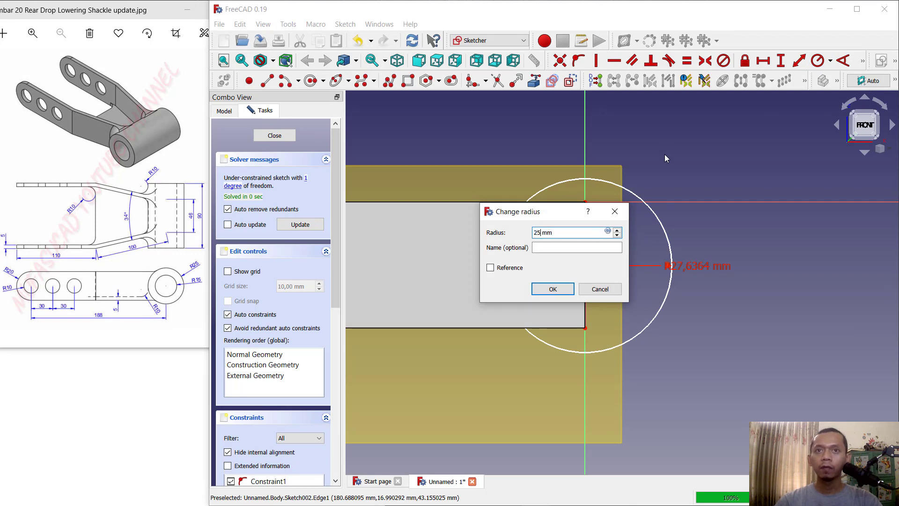
{"action": "key", "text": "Return"}
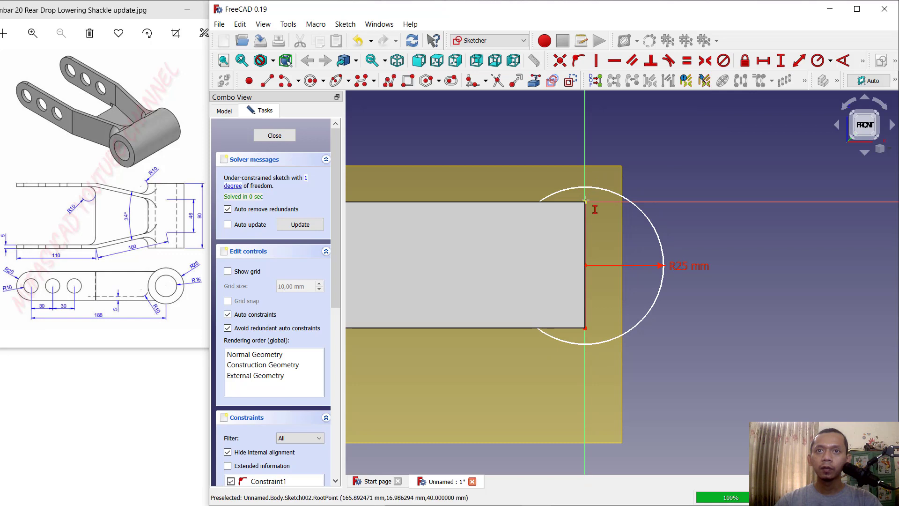
{"action": "left_click", "coordinate": [585, 263]}
{"action": "type", "text": "20"}
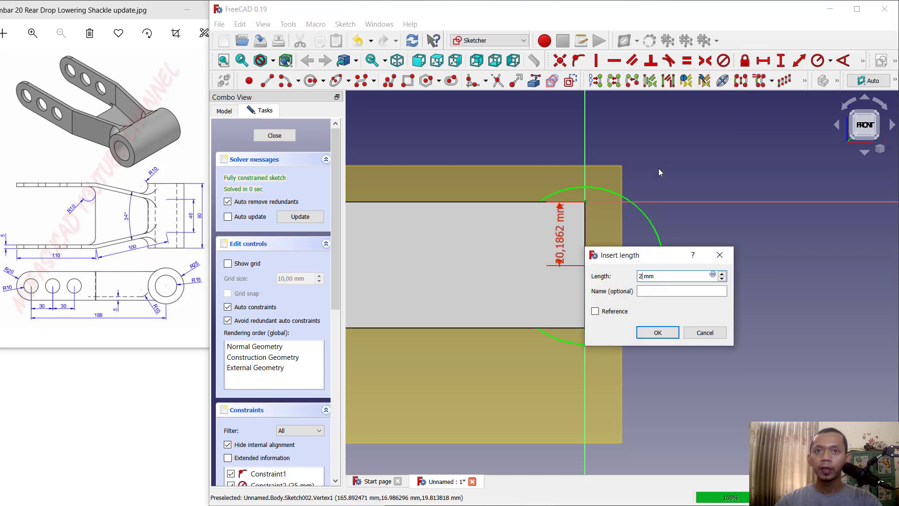
{"action": "key", "text": "Return"}
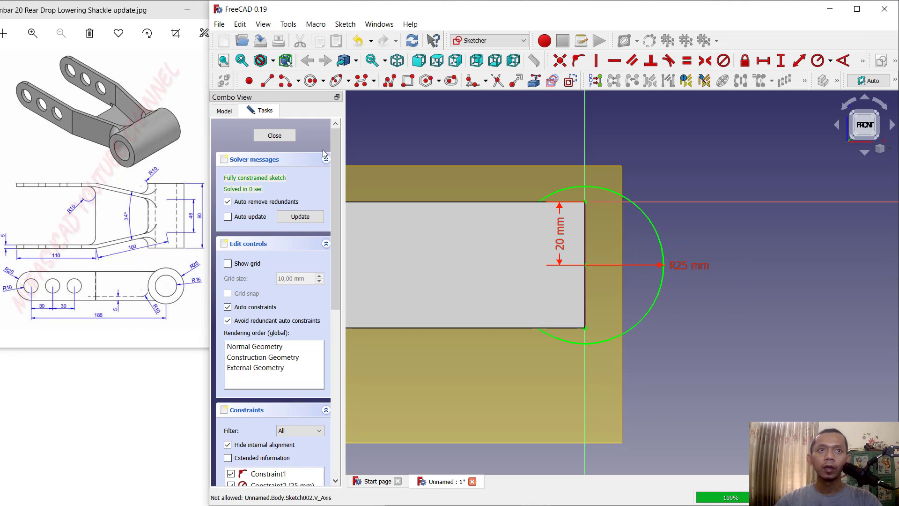
{"action": "left_click", "coordinate": [274, 135]}
{"action": "scroll", "coordinate": [668, 203], "scroll_direction": "down", "scroll_amount": 3}
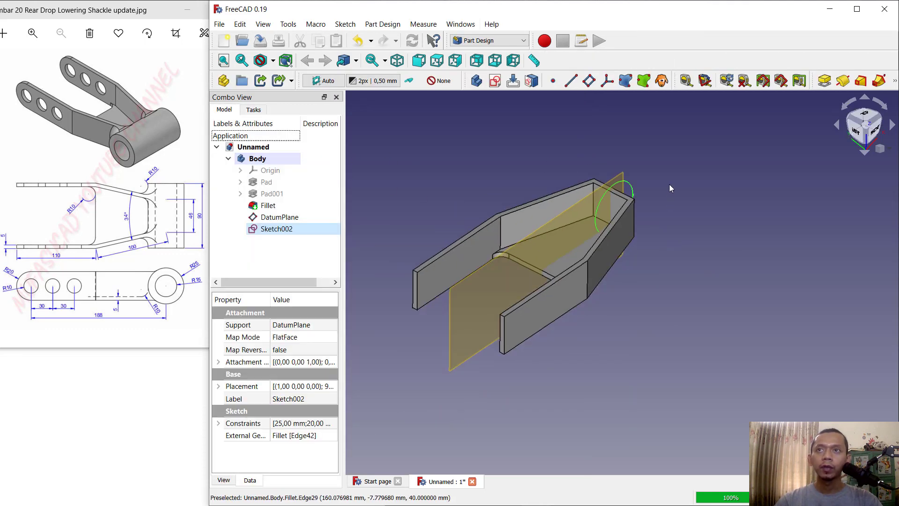
Step: Pad the R25 circle with Two dimensions type, 45 mm length and 45 mm second length
{"action": "left_click", "coordinate": [824, 81]}
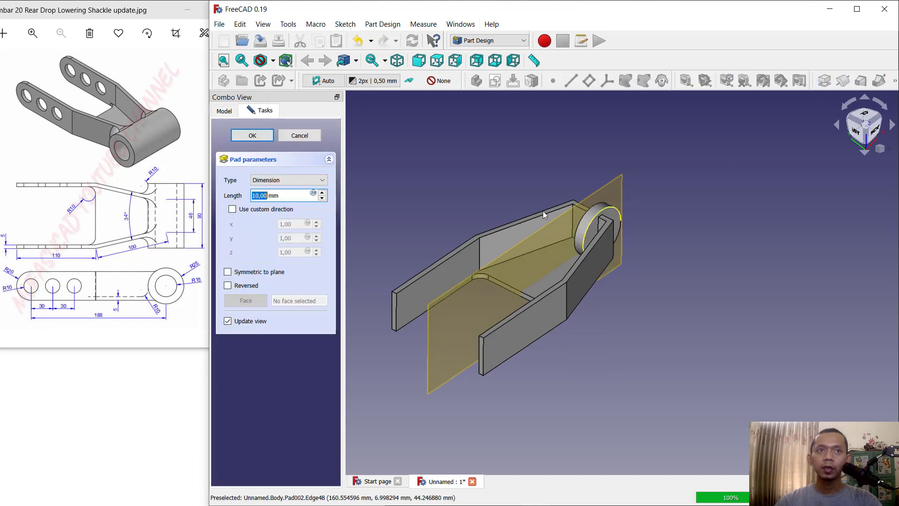
{"action": "left_click", "coordinate": [276, 181]}
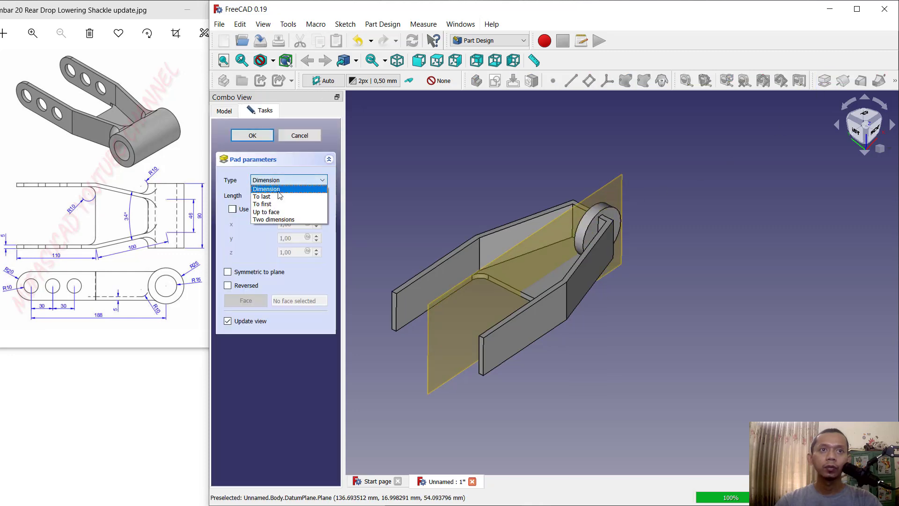
{"action": "left_click", "coordinate": [280, 220]}
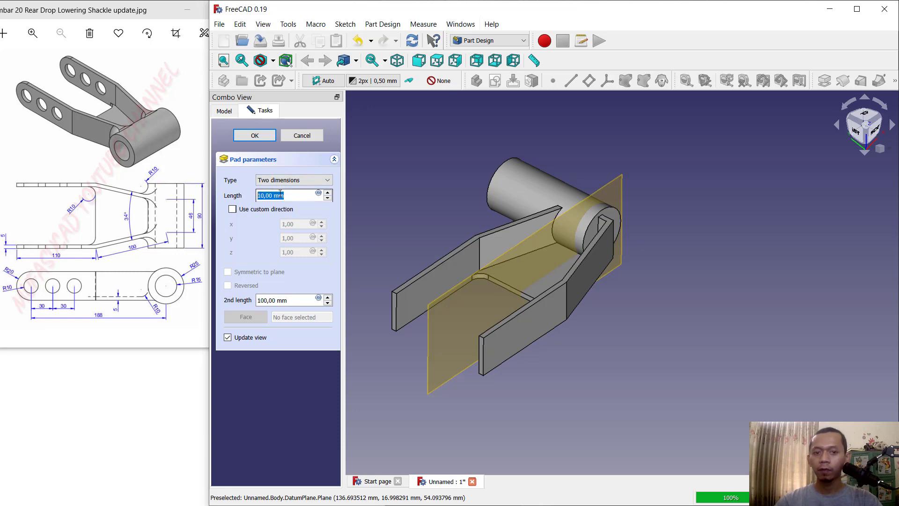
{"action": "left_click", "coordinate": [293, 301]}
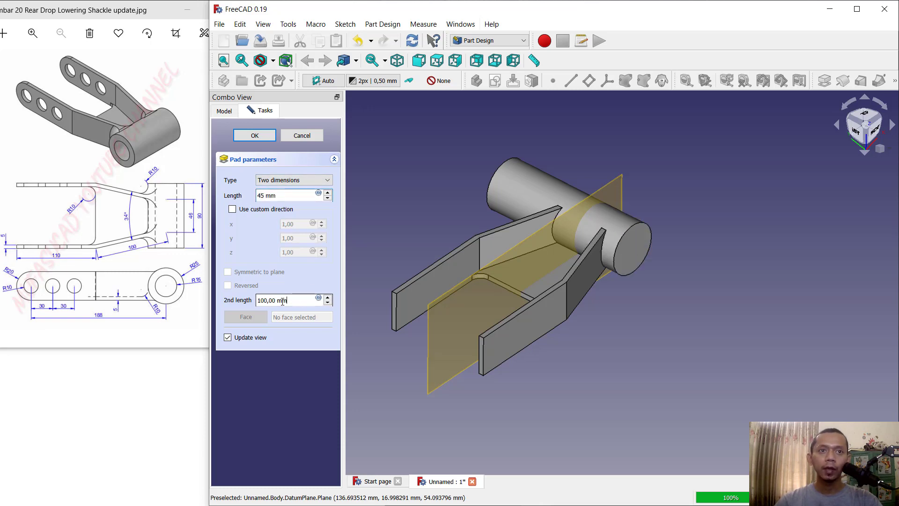
{"action": "type", "text": "45"}
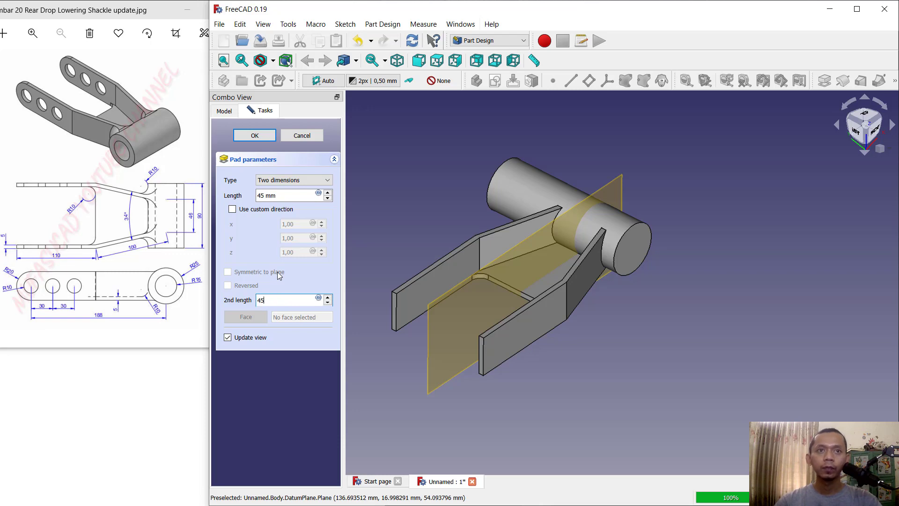
{"action": "left_click", "coordinate": [379, 222]}
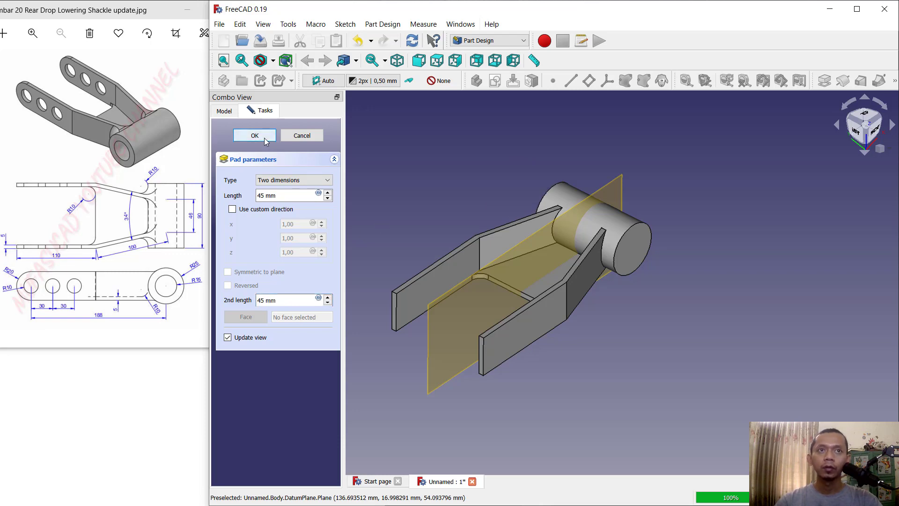
{"action": "left_click", "coordinate": [264, 140]}
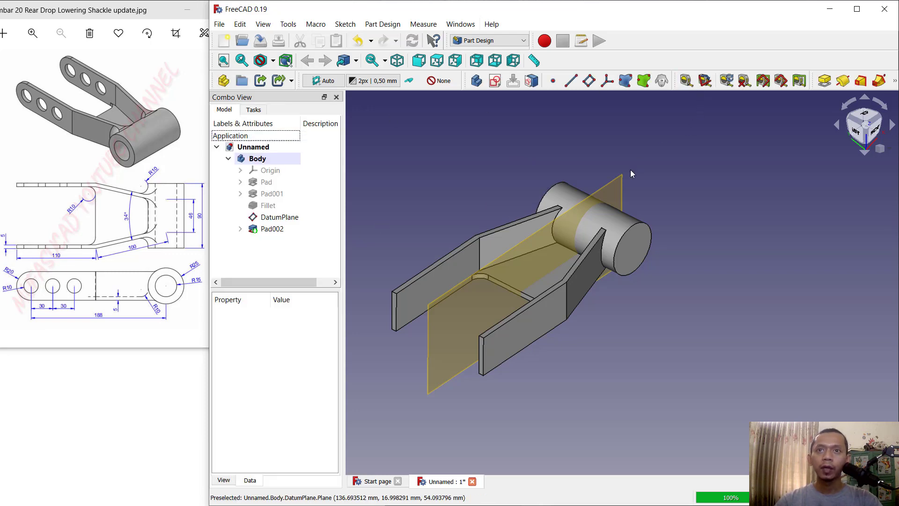
Step: Hide the datum plane with Toggle visibility
{"action": "left_click", "coordinate": [621, 178]}
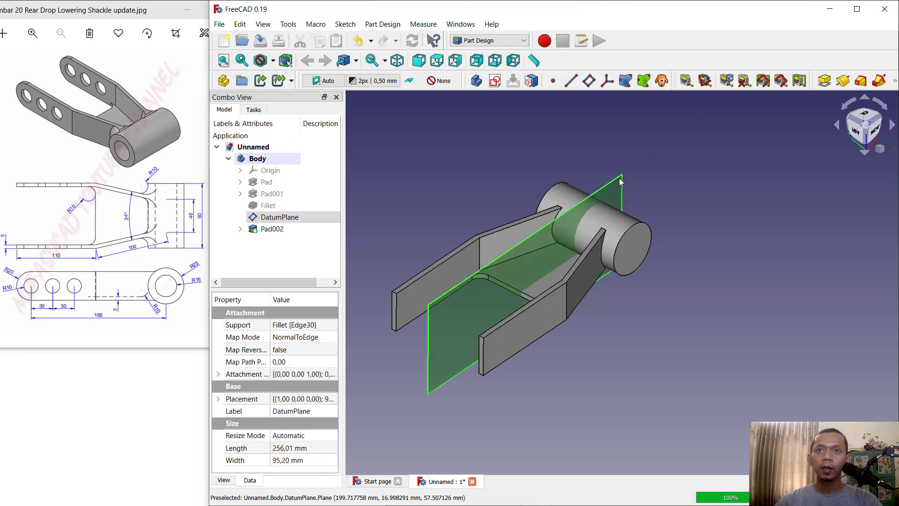
{"action": "right_click", "coordinate": [621, 182]}
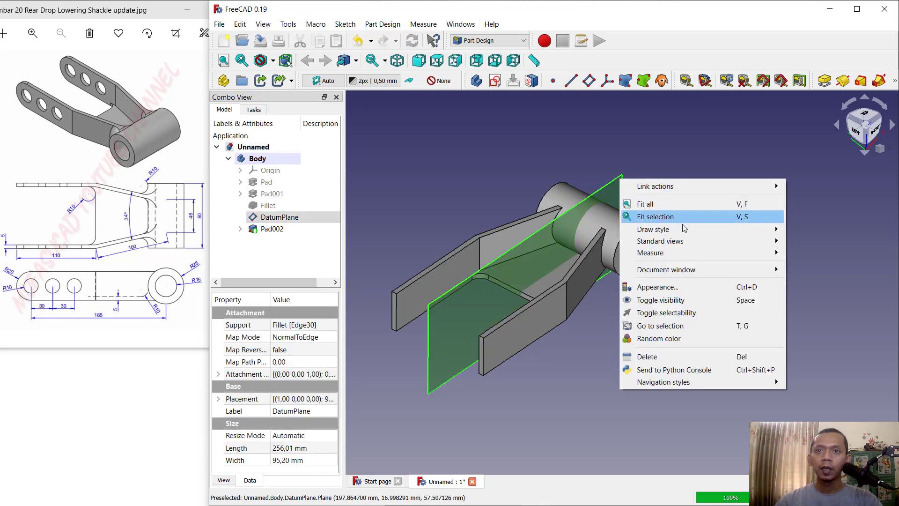
{"action": "left_click", "coordinate": [673, 301]}
{"action": "middle_click_drag", "start_coordinate": [677, 294], "coordinate": [630, 259]}
{"action": "scroll", "coordinate": [618, 258], "scroll_direction": "up", "scroll_amount": 5}
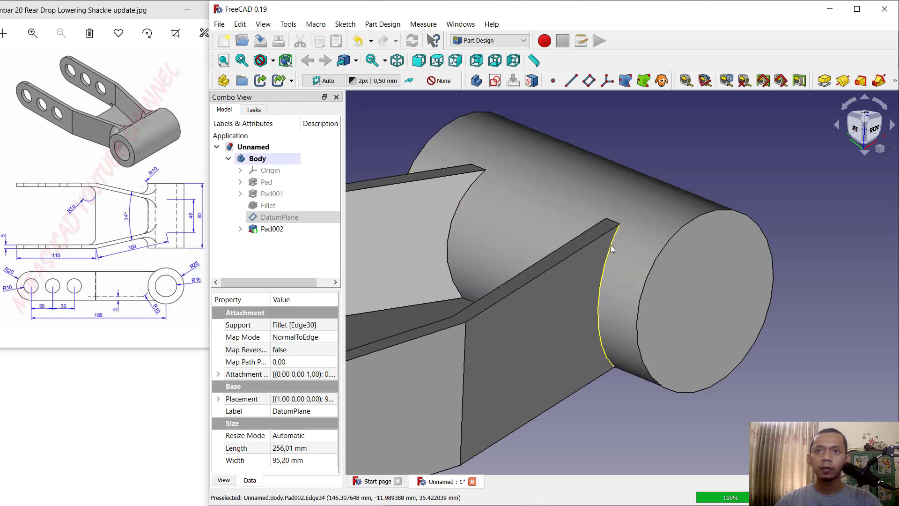
Step: Select the edges where the arms meet the cylinder boss, inspecting the fork from several angles
{"action": "left_click", "coordinate": [611, 246]}
{"action": "scroll", "coordinate": [610, 246], "scroll_direction": "up", "scroll_amount": 4}
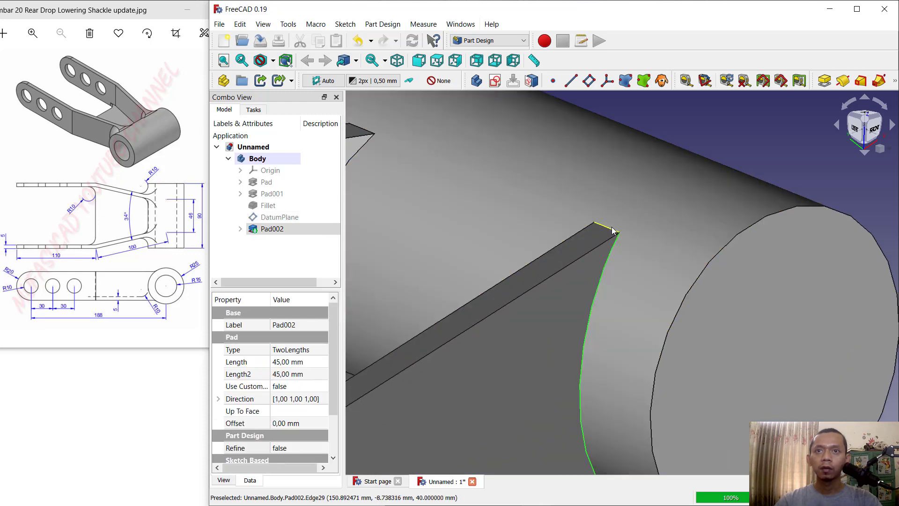
{"action": "scroll", "coordinate": [609, 231], "scroll_direction": "down", "scroll_amount": 5}
{"action": "scroll", "coordinate": [504, 170], "scroll_direction": "up", "scroll_amount": 7}
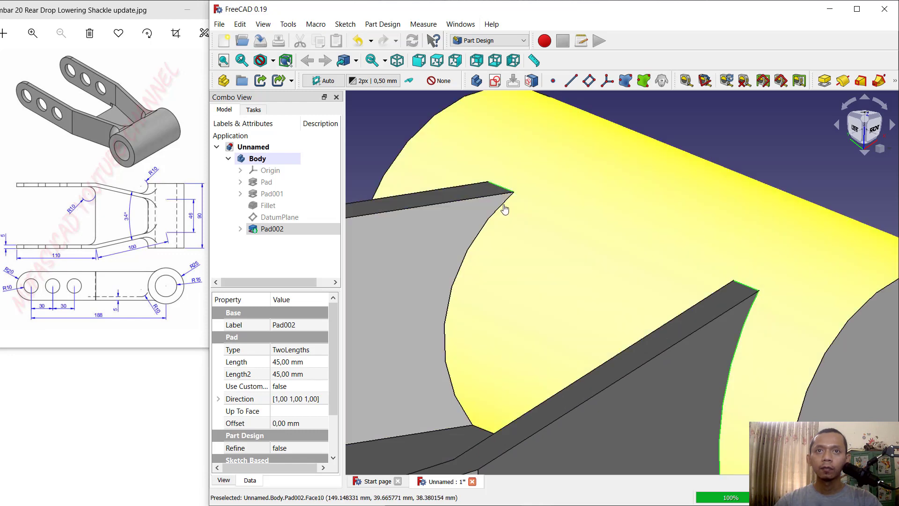
{"action": "scroll", "coordinate": [515, 220], "scroll_direction": "down", "scroll_amount": 5}
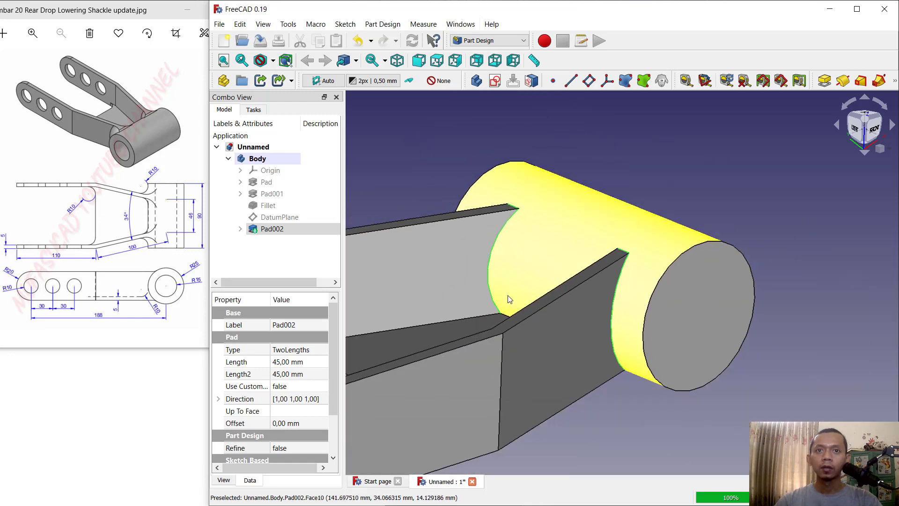
{"action": "scroll", "coordinate": [506, 314], "scroll_direction": "up", "scroll_amount": 5}
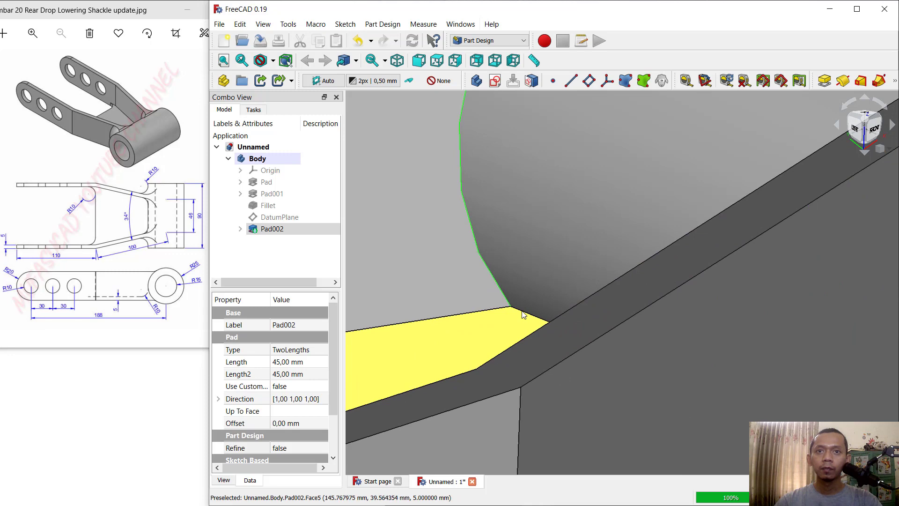
{"action": "middle_click_drag", "start_coordinate": [525, 316], "coordinate": [609, 299]}
{"action": "scroll", "coordinate": [442, 267], "scroll_direction": "down", "scroll_amount": 3}
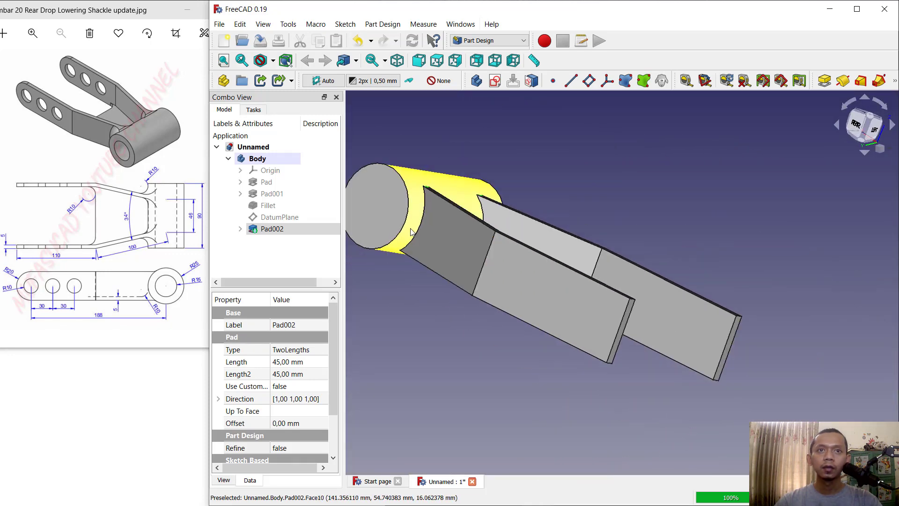
{"action": "scroll", "coordinate": [413, 232], "scroll_direction": "up", "scroll_amount": 8}
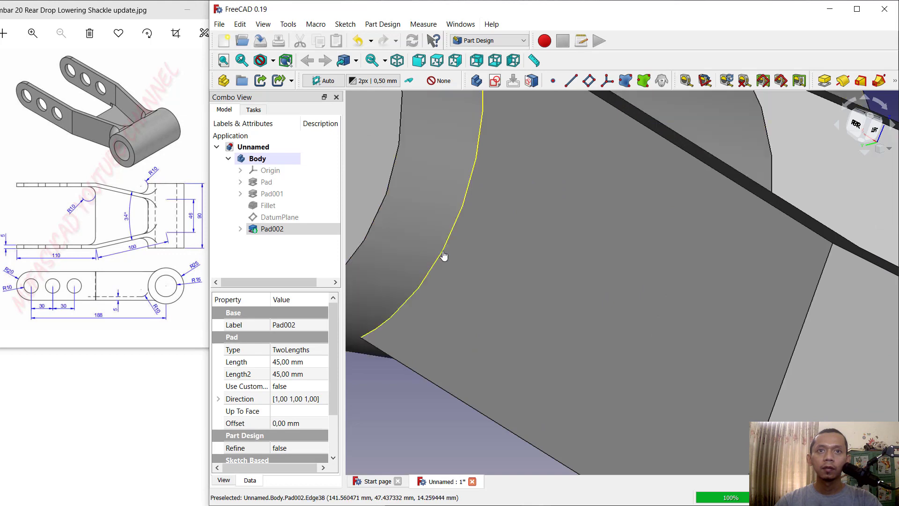
{"action": "scroll", "coordinate": [508, 245], "scroll_direction": "down", "scroll_amount": 5}
{"action": "middle_click_drag", "start_coordinate": [507, 245], "coordinate": [453, 367]}
{"action": "scroll", "coordinate": [454, 367], "scroll_direction": "up", "scroll_amount": 5}
{"action": "scroll", "coordinate": [462, 353], "scroll_direction": "down", "scroll_amount": 5}
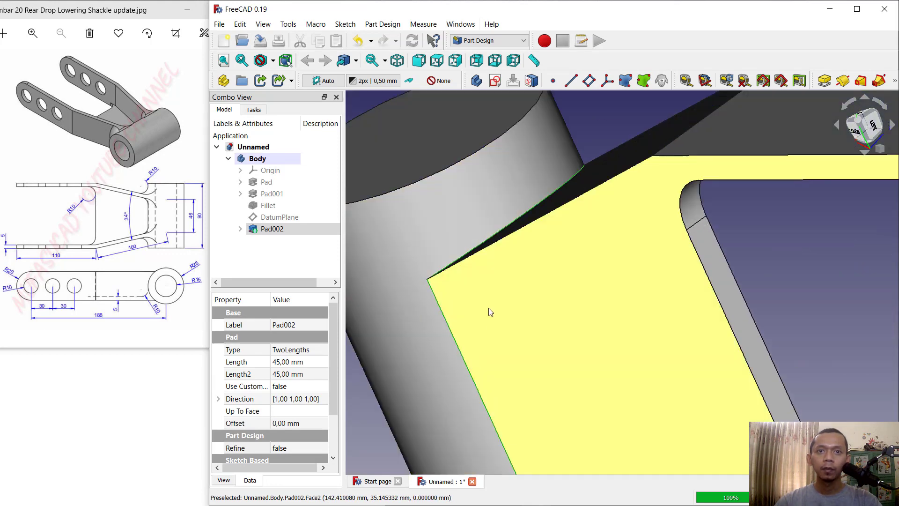
{"action": "middle_click_drag", "start_coordinate": [492, 301], "coordinate": [492, 222]}
{"action": "scroll", "coordinate": [642, 172], "scroll_direction": "up", "scroll_amount": 3}
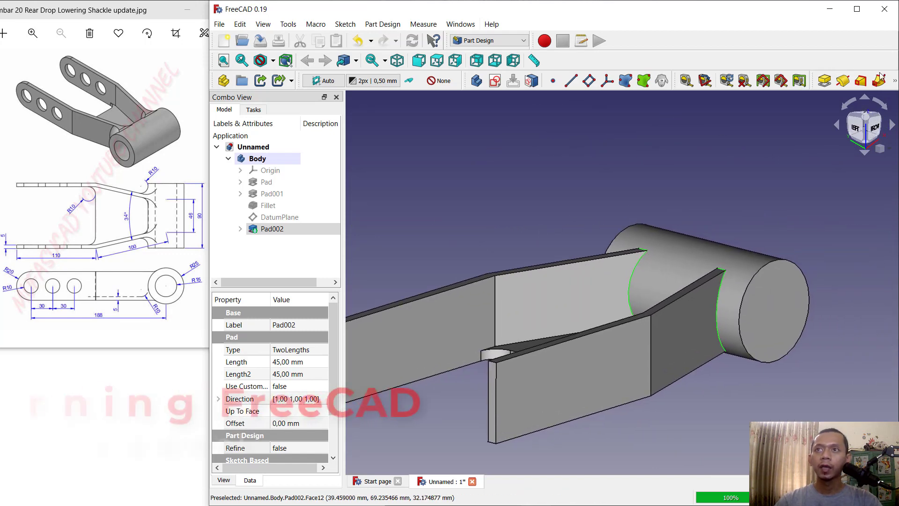
Step: Round the seven arm-to-boss junction edges with a 10 mm fillet
{"action": "left_click", "coordinate": [894, 80]}
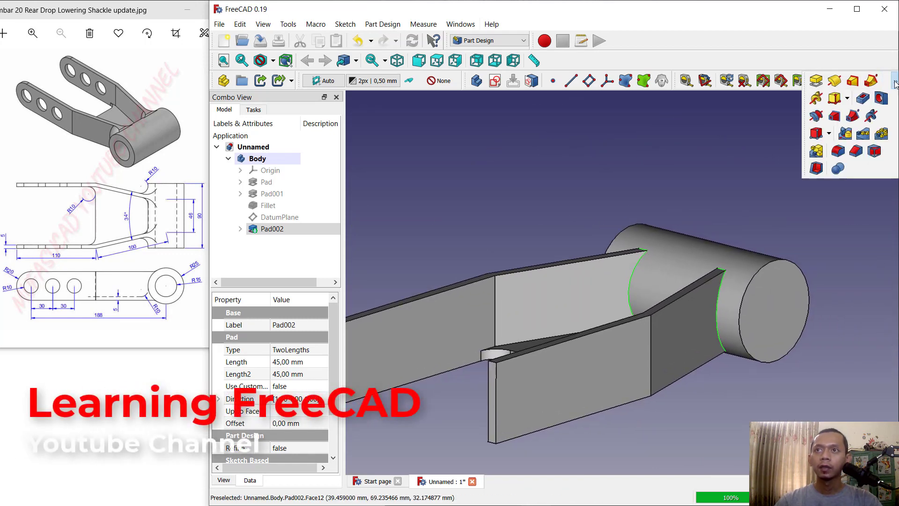
{"action": "left_click", "coordinate": [839, 152]}
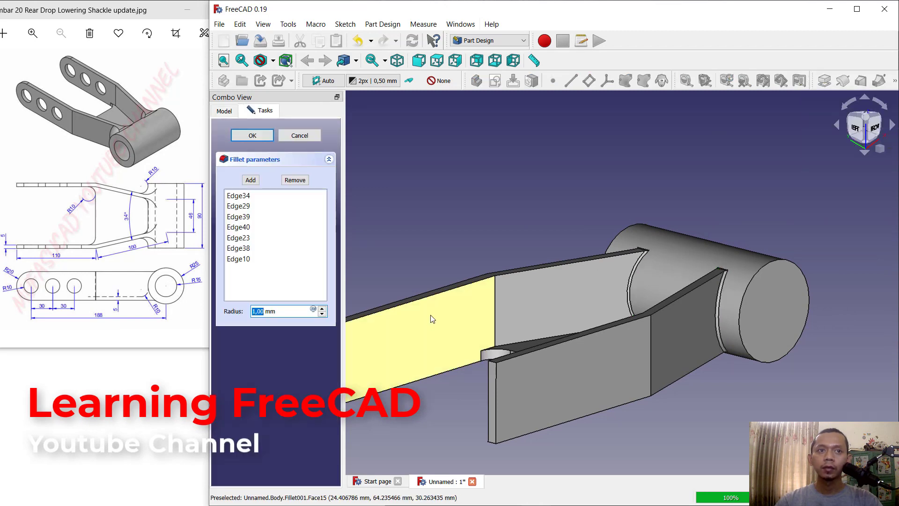
{"action": "type", "text": "10"}
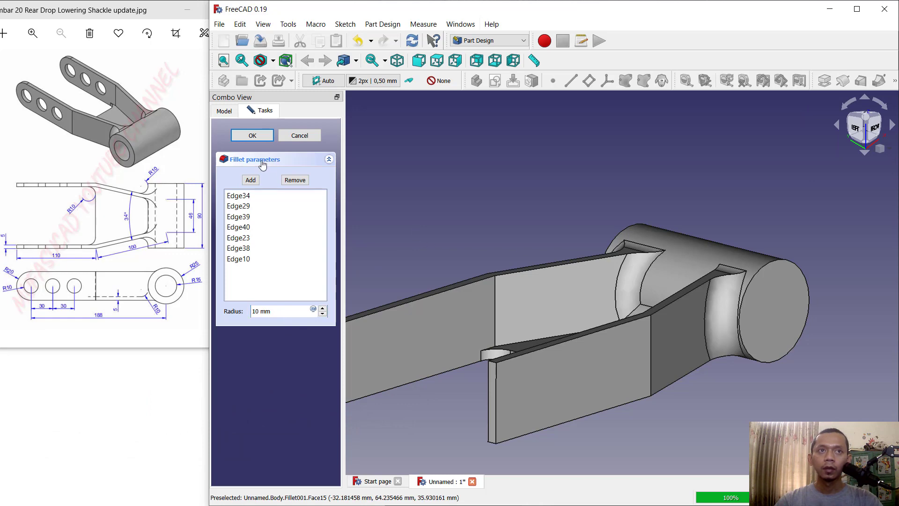
{"action": "left_click", "coordinate": [253, 135]}
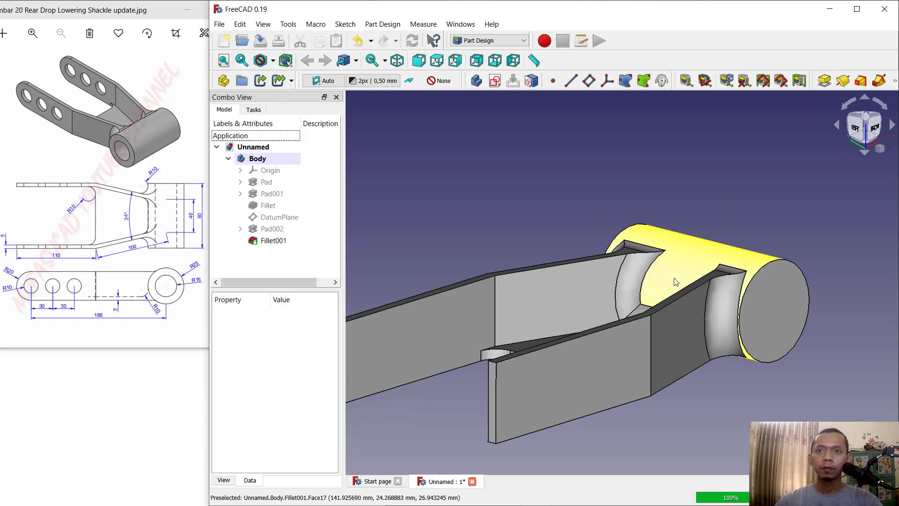
{"action": "middle_click_drag", "start_coordinate": [717, 235], "coordinate": [691, 294]}
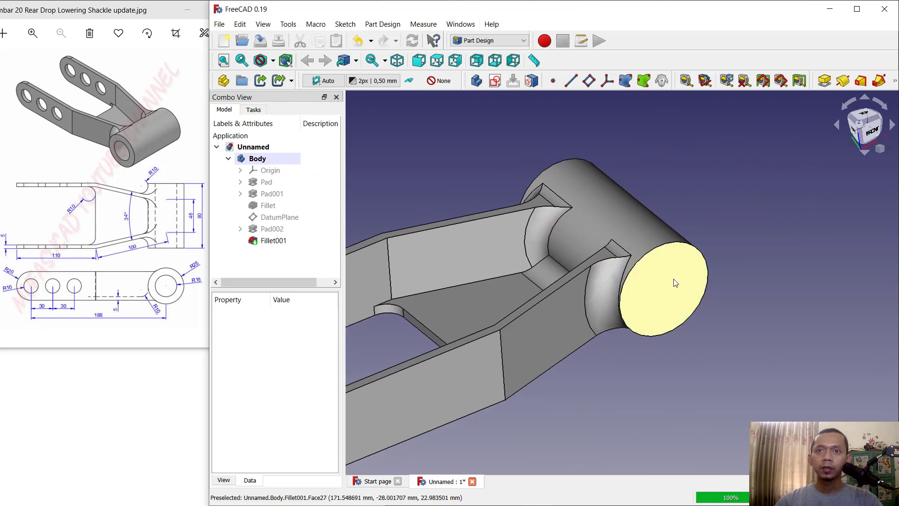
Step: Start a sketch on the cylinder's end face, referencing its circular edge
{"action": "left_click", "coordinate": [669, 288]}
{"action": "left_click", "coordinate": [662, 291]}
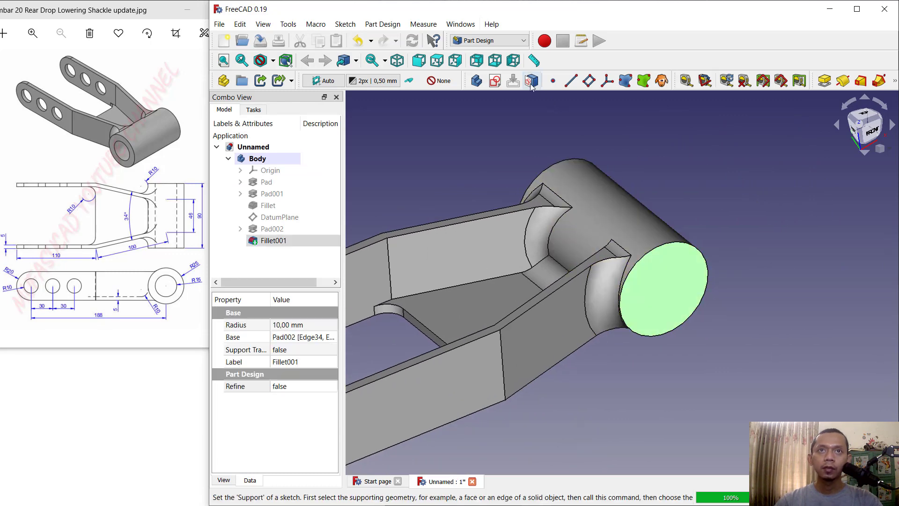
{"action": "left_click", "coordinate": [495, 81]}
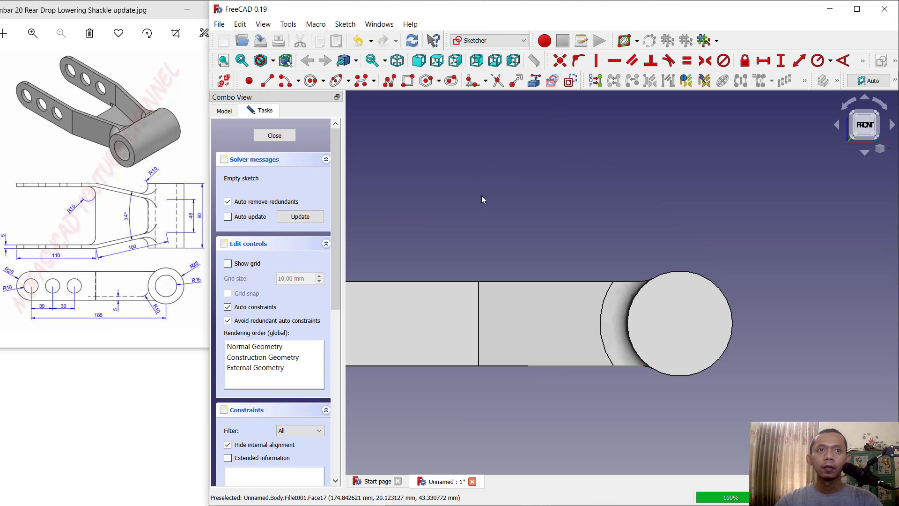
{"action": "left_click", "coordinate": [534, 81]}
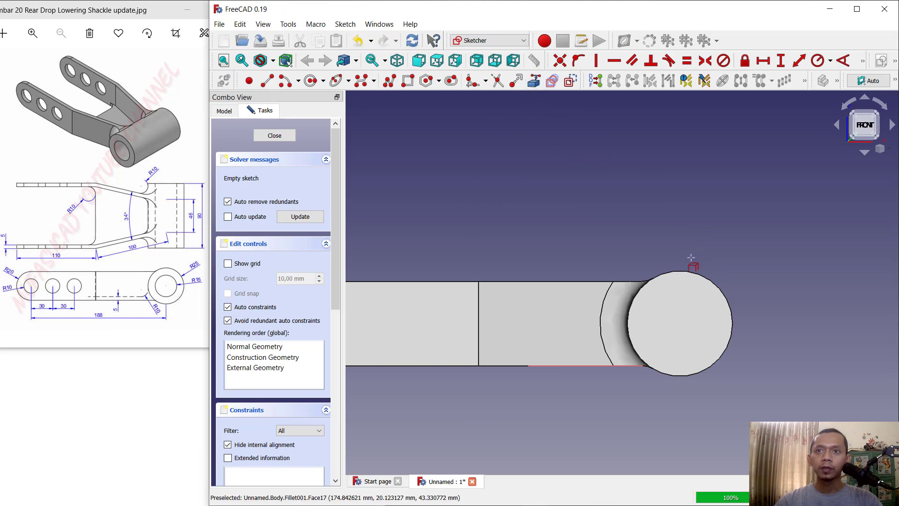
{"action": "left_click", "coordinate": [691, 276]}
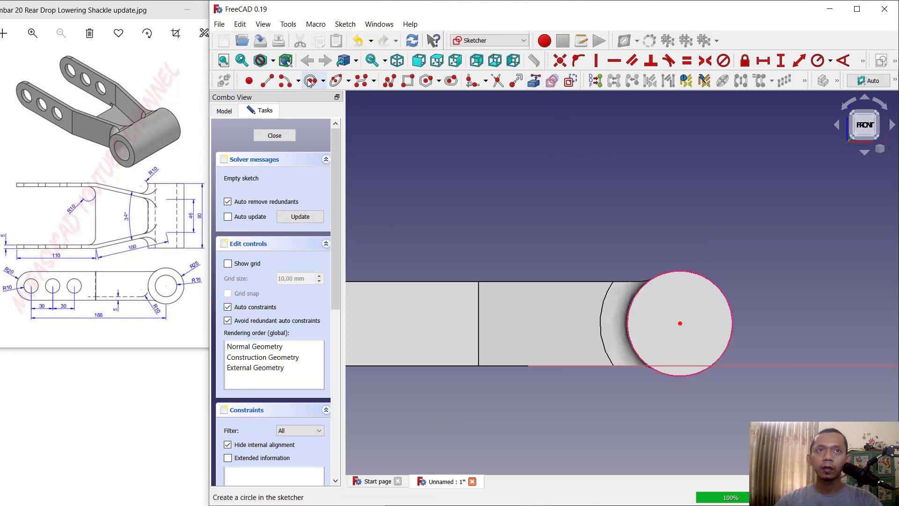
Step: Draw a circle on the boss centre, constrain it to 15 mm radius, and close the sketch
{"action": "left_click", "coordinate": [679, 323]}
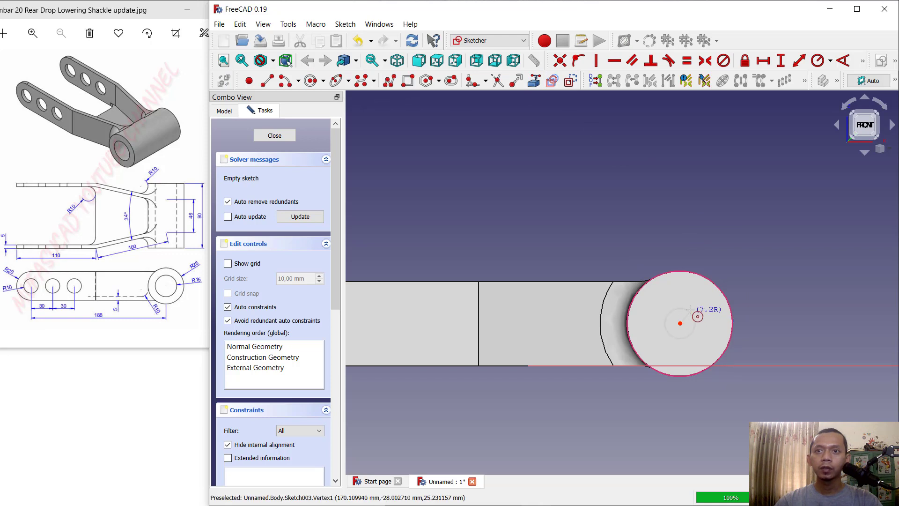
{"action": "left_click", "coordinate": [698, 314]}
{"action": "left_click", "coordinate": [817, 60]}
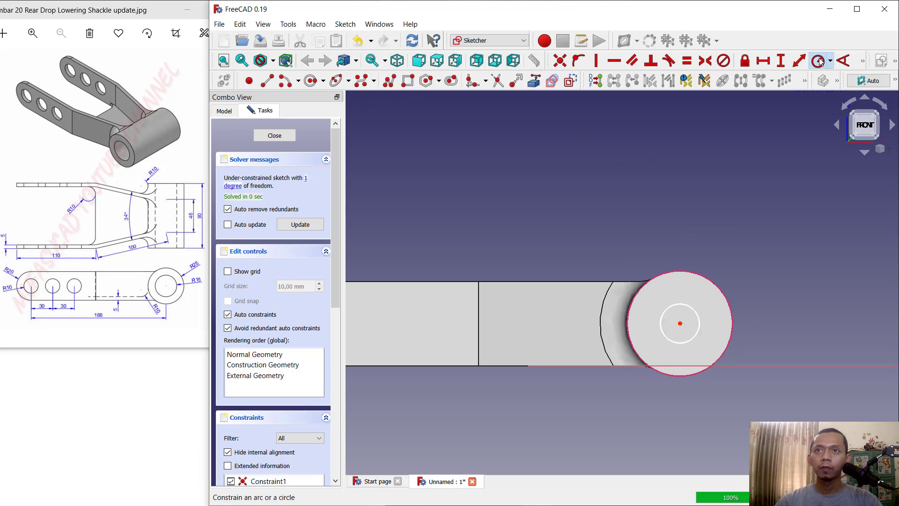
{"action": "left_click", "coordinate": [692, 307]}
{"action": "type", "text": "15"}
{"action": "left_click", "coordinate": [552, 288]}
{"action": "left_click", "coordinate": [275, 136]}
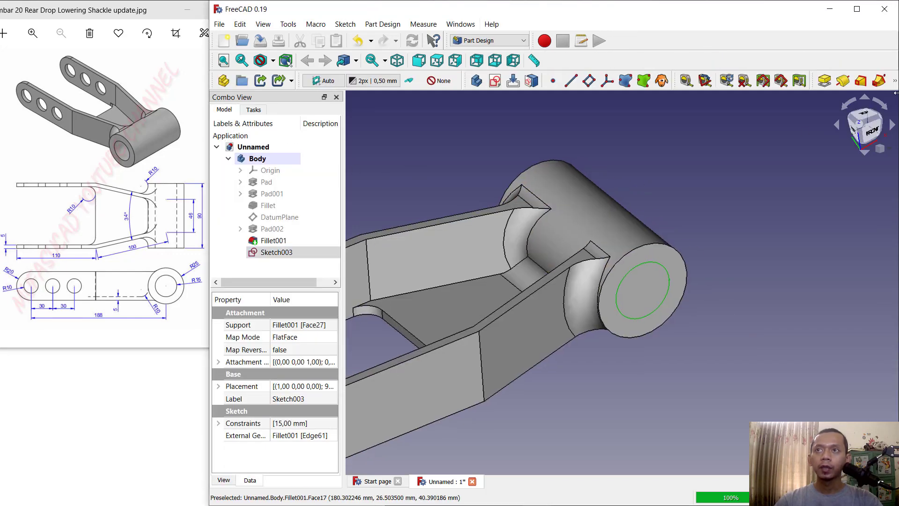
Step: Pocket the R15 circle 100 mm through the cylinder boss
{"action": "left_click", "coordinate": [895, 82]}
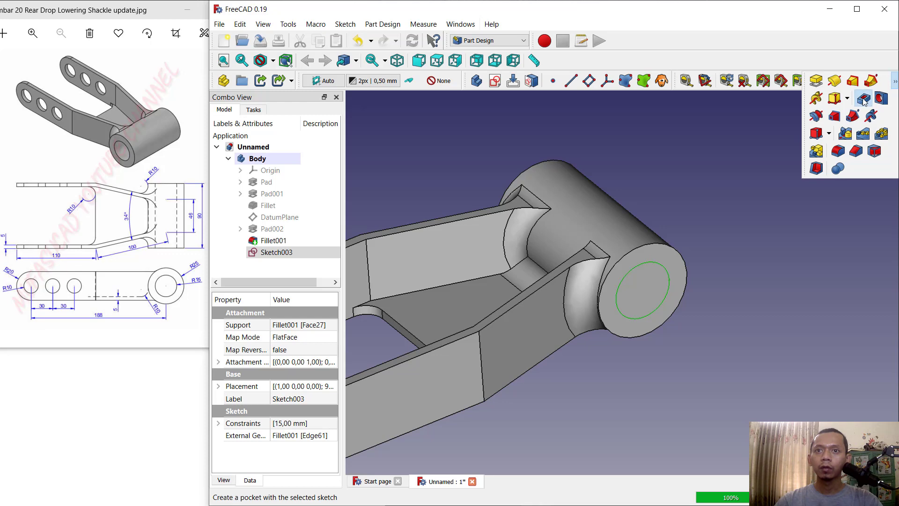
{"action": "left_click", "coordinate": [868, 100]}
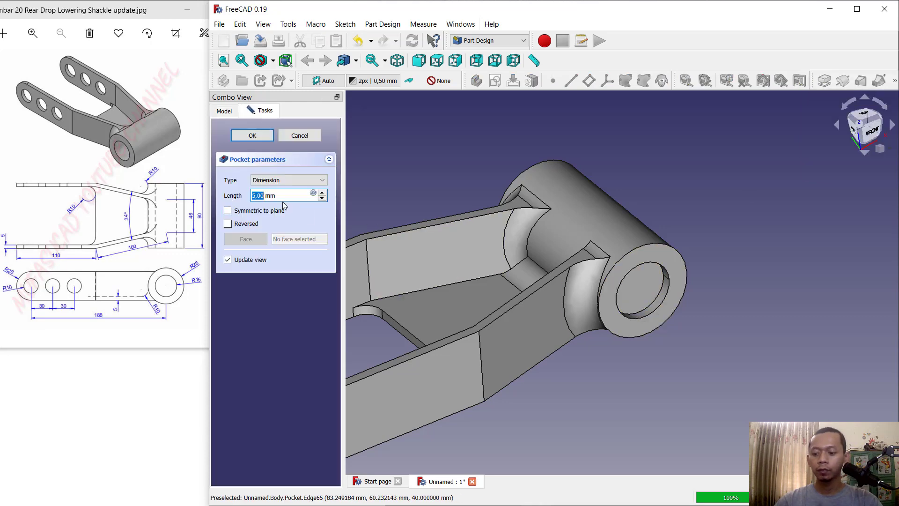
{"action": "left_click", "coordinate": [252, 135]}
{"action": "middle_click_drag", "start_coordinate": [568, 245], "coordinate": [602, 201]}
{"action": "middle_click_drag", "start_coordinate": [492, 267], "coordinate": [532, 241]}
{"action": "scroll", "coordinate": [532, 248], "scroll_direction": "up", "scroll_amount": 3}
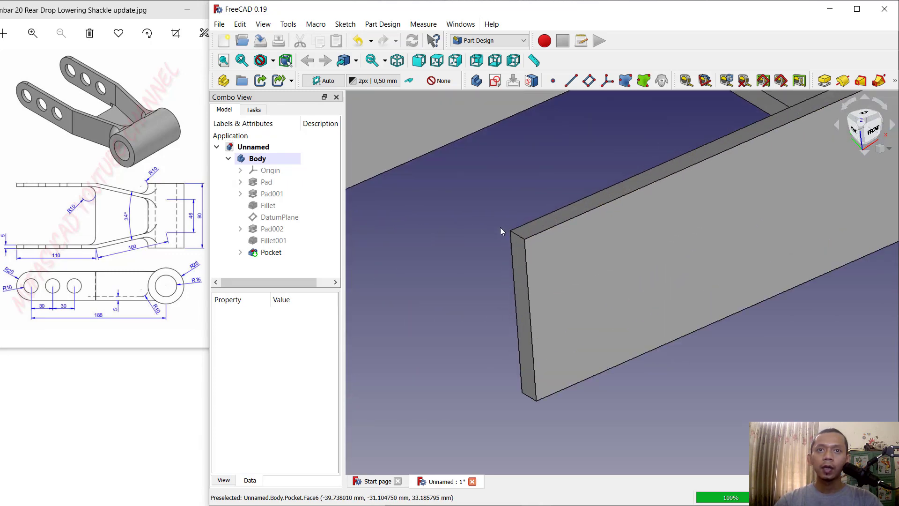
Step: Round arm-end edges Edge27 and Edge45 with a 20 mm fillet, then sketch on an arm's side face
{"action": "left_click", "coordinate": [519, 238]}
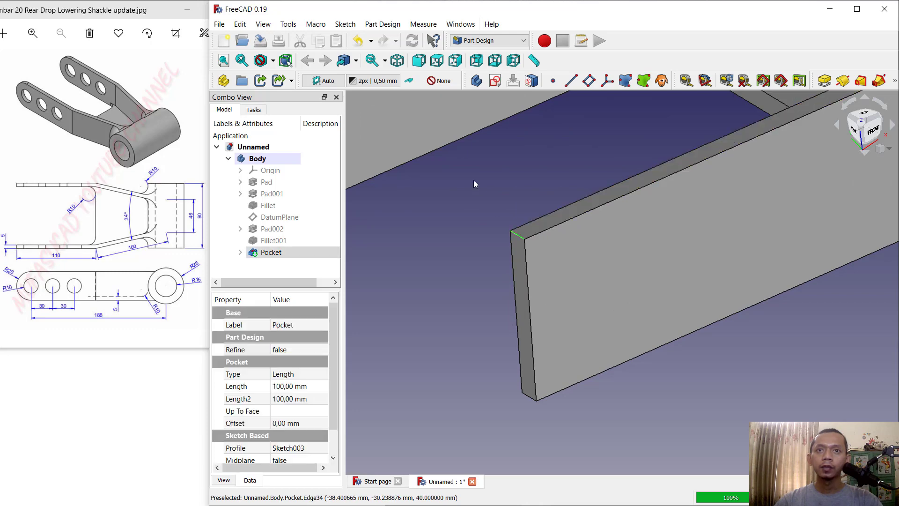
{"action": "scroll", "coordinate": [539, 234], "scroll_direction": "down", "scroll_amount": 3}
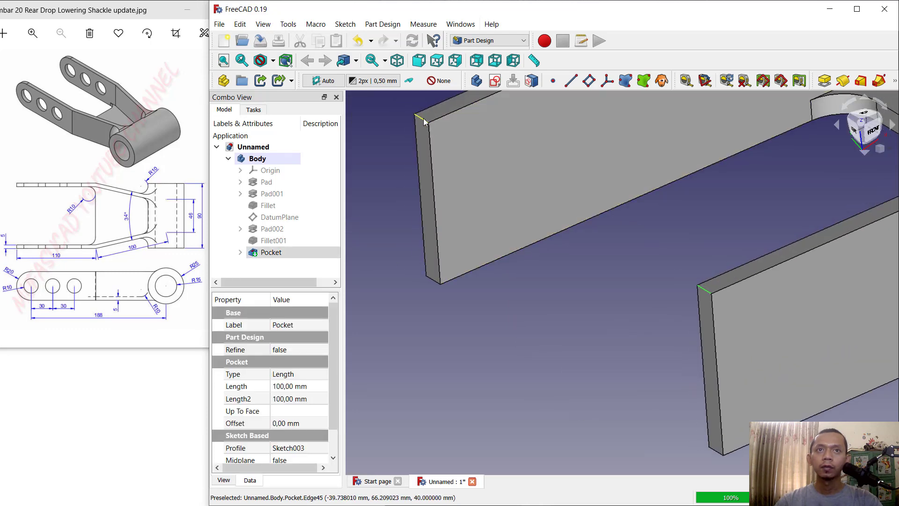
{"action": "middle_click_drag", "start_coordinate": [753, 209], "coordinate": [607, 220]}
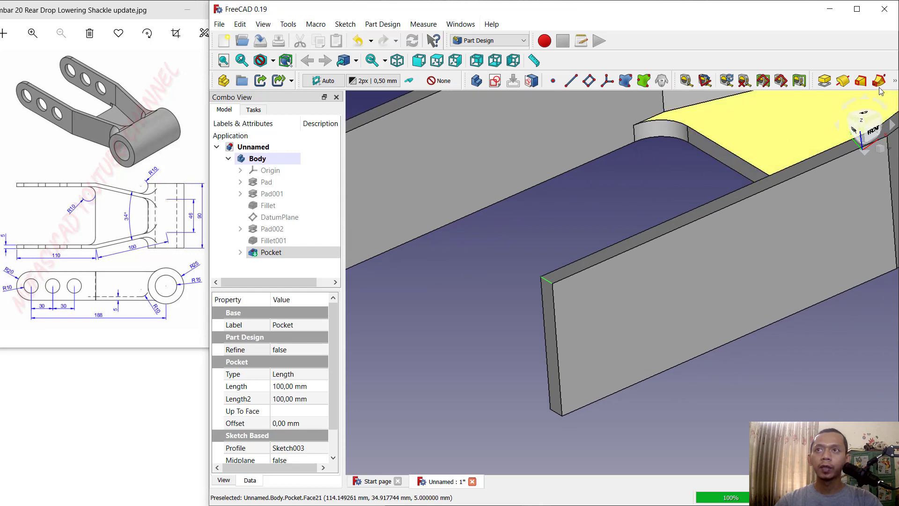
{"action": "left_click", "coordinate": [893, 82]}
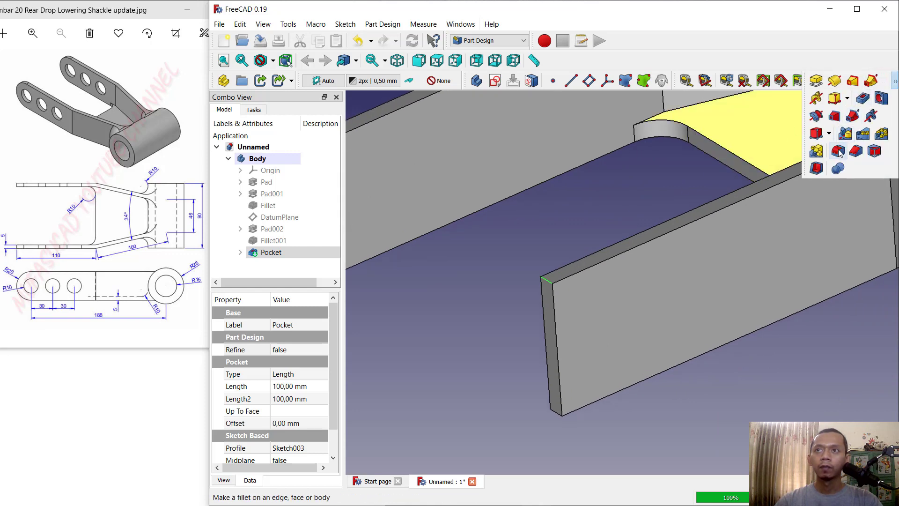
{"action": "left_click", "coordinate": [841, 155]}
{"action": "type", "text": "20"}
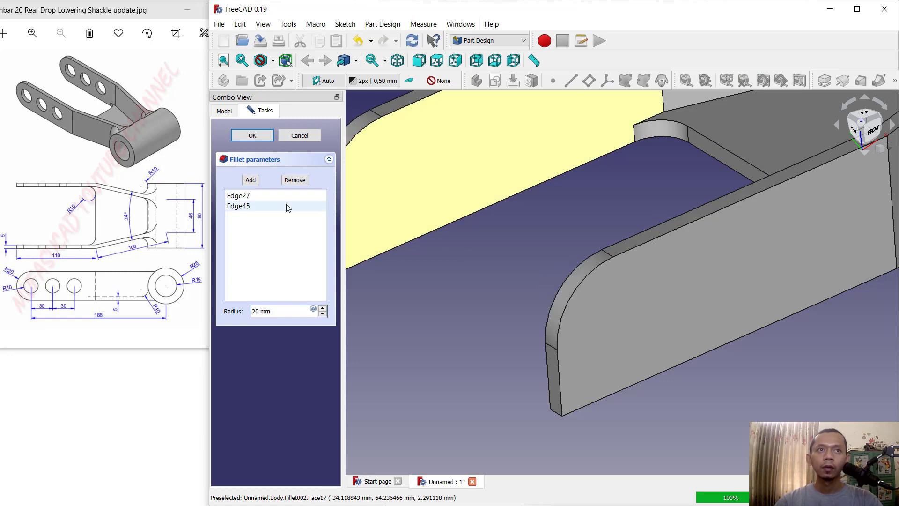
{"action": "left_click", "coordinate": [253, 135]}
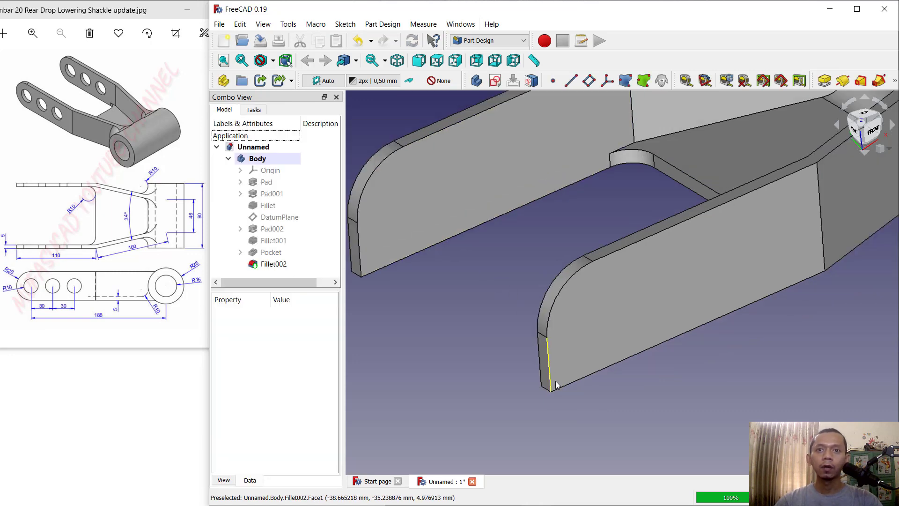
{"action": "left_click", "coordinate": [569, 360]}
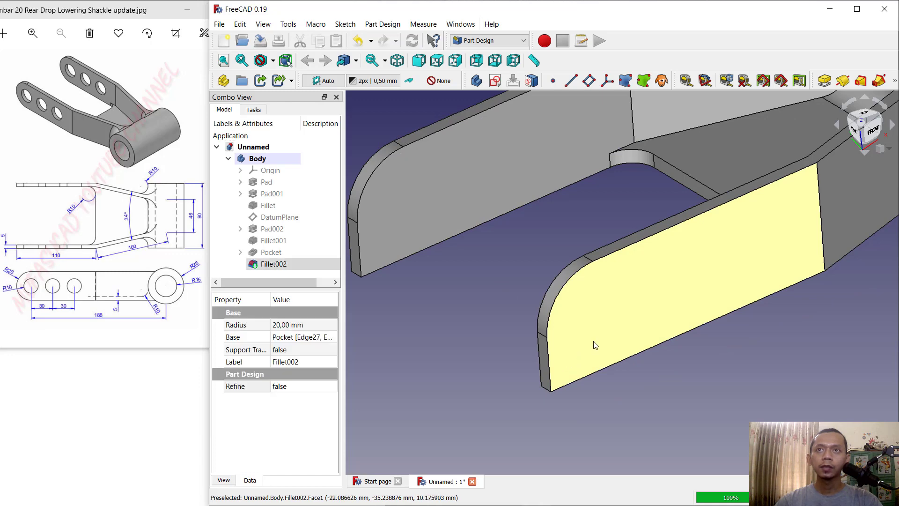
{"action": "left_click", "coordinate": [496, 80]}
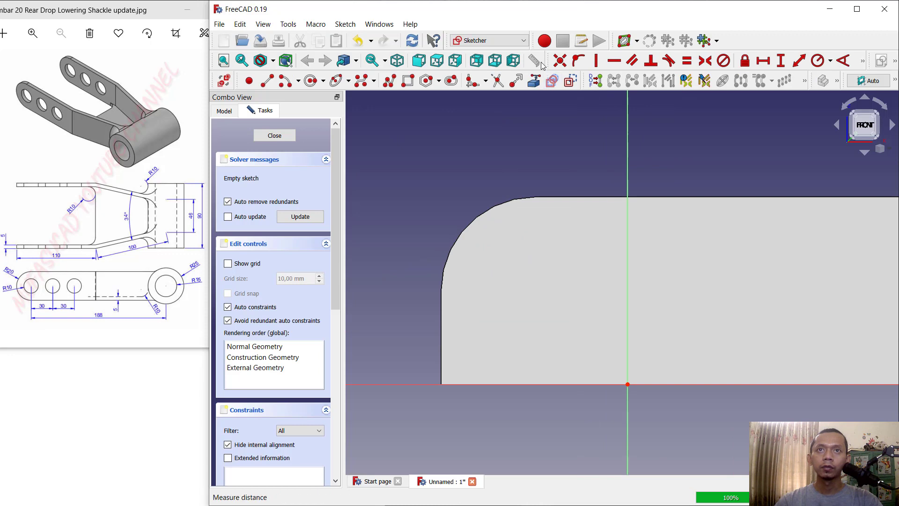
Step: Reference the arm's left and bottom edges and draw a 3-point arc at the corner
{"action": "left_click", "coordinate": [534, 81]}
{"action": "left_click", "coordinate": [442, 323]}
{"action": "left_click", "coordinate": [463, 384]}
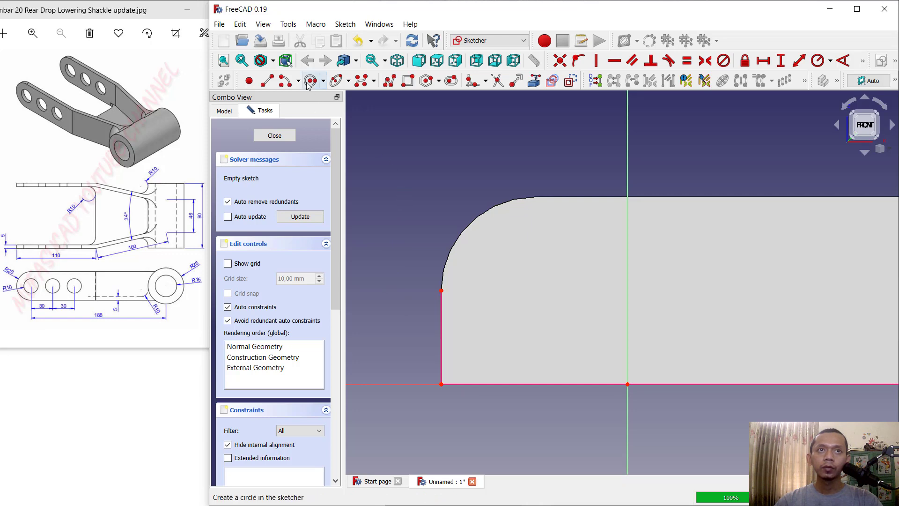
{"action": "left_click", "coordinate": [297, 80]}
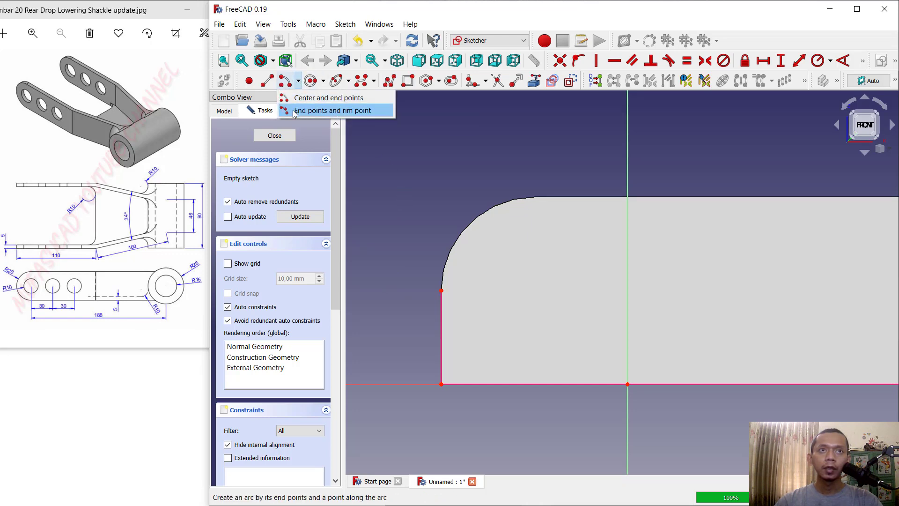
{"action": "left_click", "coordinate": [300, 110]}
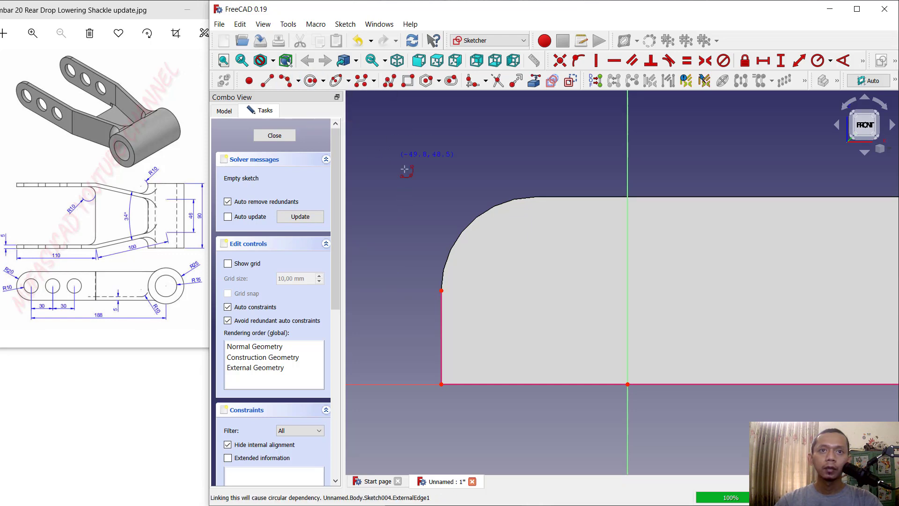
{"action": "left_click", "coordinate": [441, 291]}
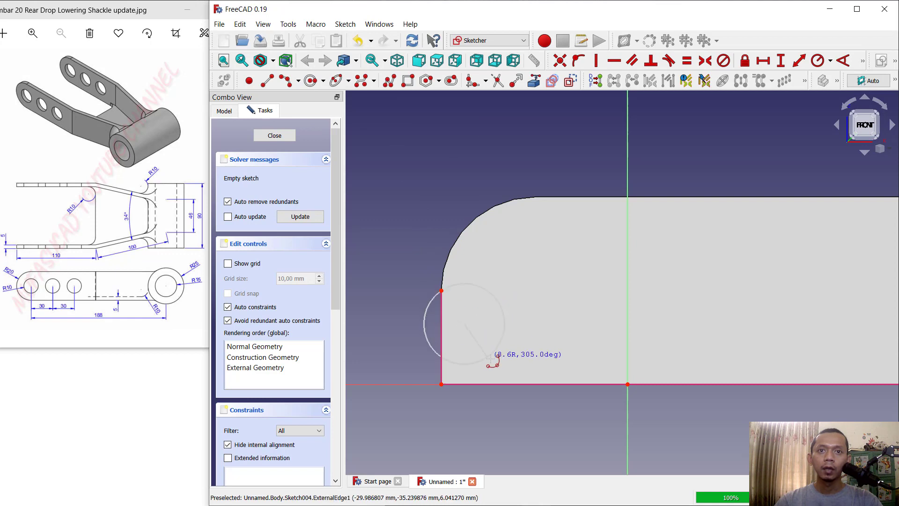
{"action": "left_click", "coordinate": [508, 384]}
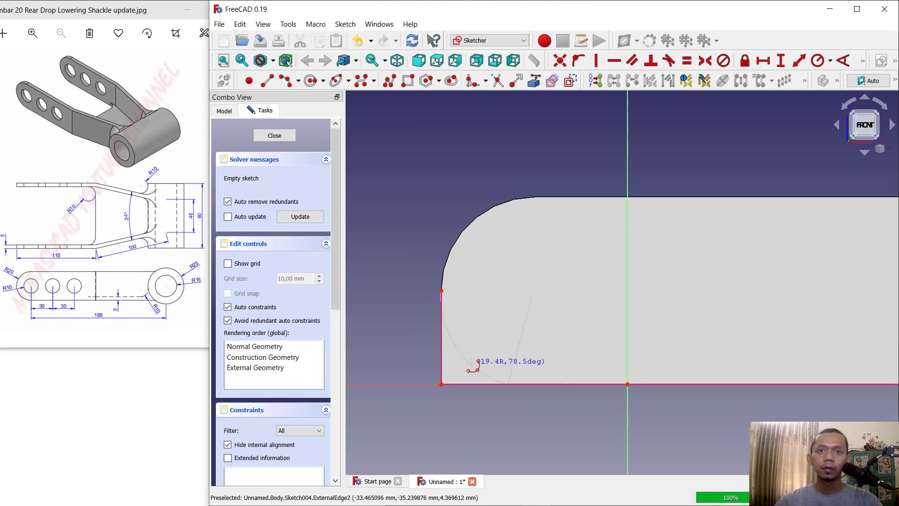
{"action": "left_click", "coordinate": [469, 359]}
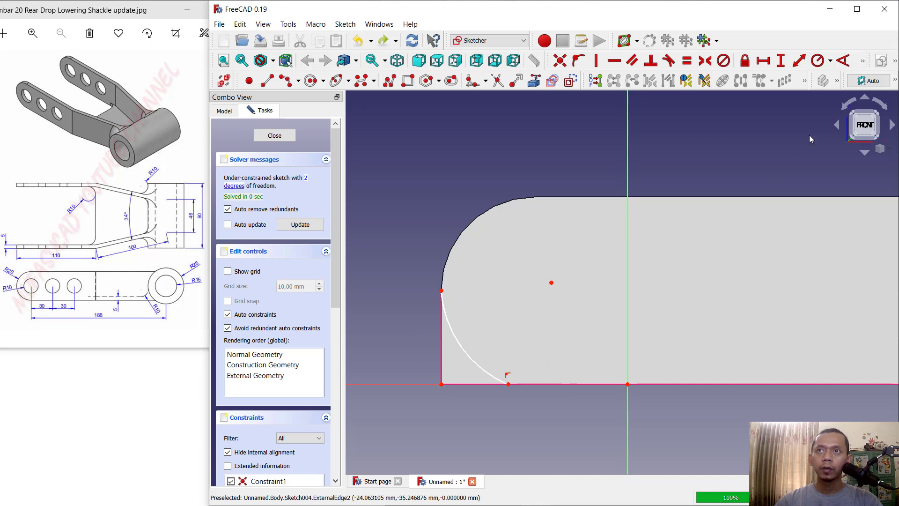
Step: Constrain the arc to 20 mm radius, its lower end 20 mm horizontally from the corner
{"action": "left_click", "coordinate": [817, 60]}
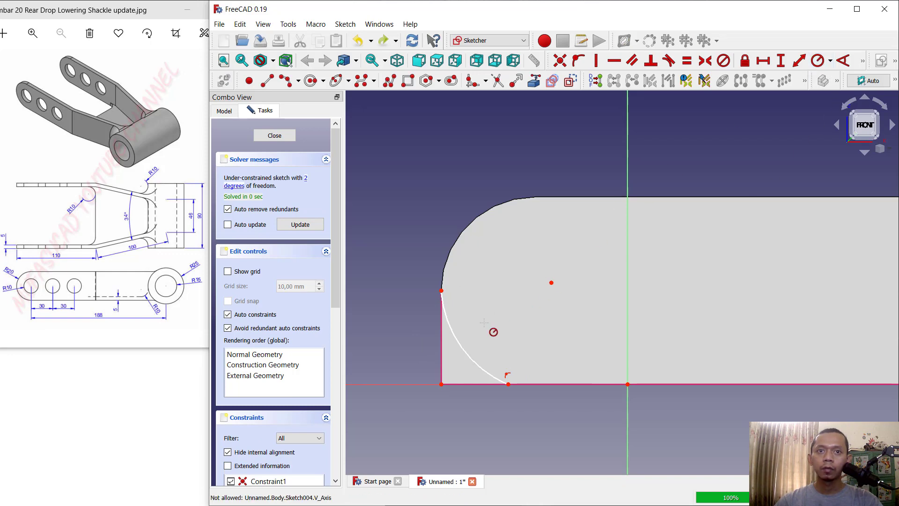
{"action": "left_click", "coordinate": [460, 347]}
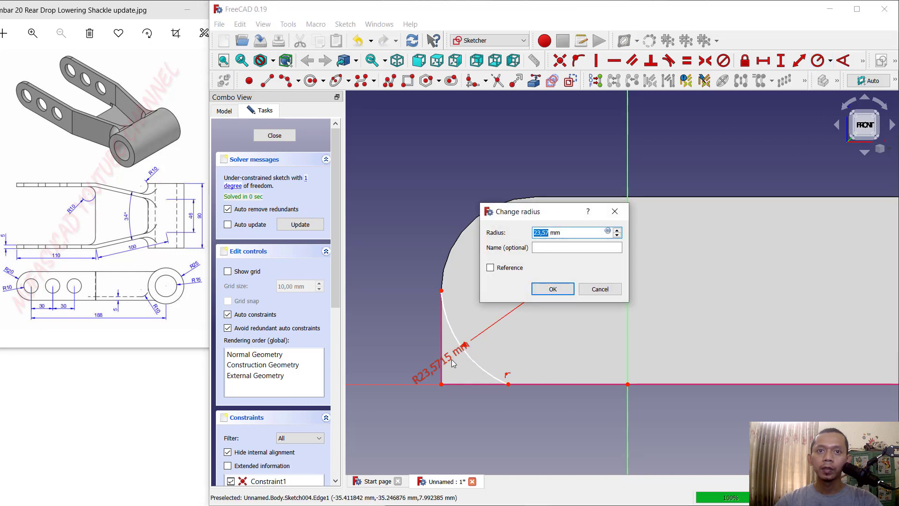
{"action": "type", "text": "20"}
{"action": "key", "text": "Return"}
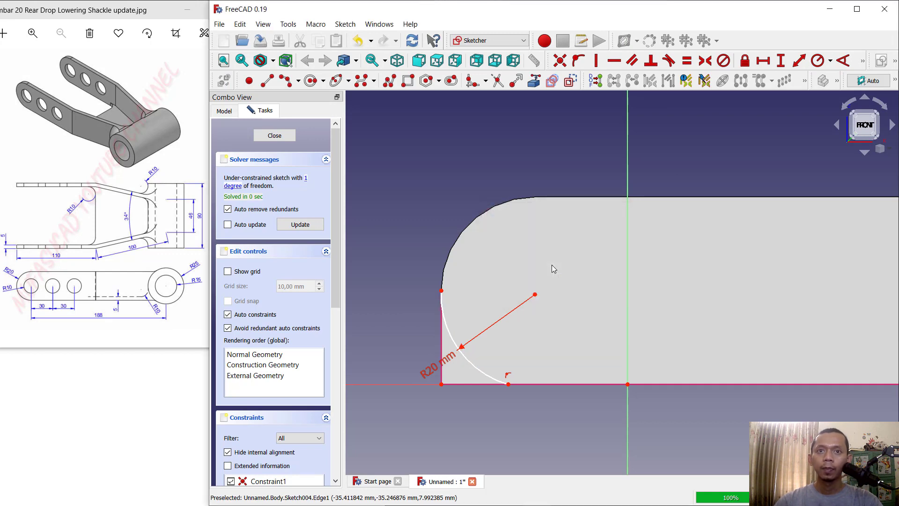
{"action": "left_click", "coordinate": [768, 65]}
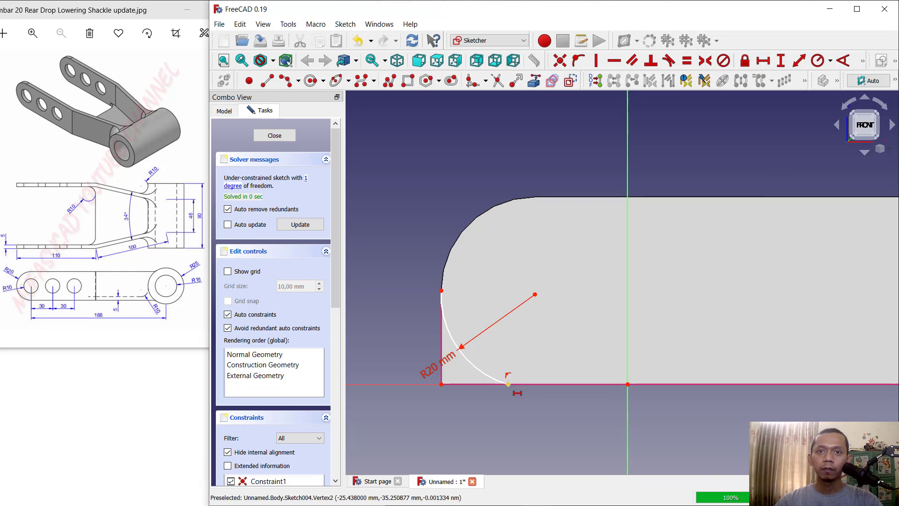
{"action": "left_click", "coordinate": [508, 384]}
{"action": "left_click", "coordinate": [441, 384]}
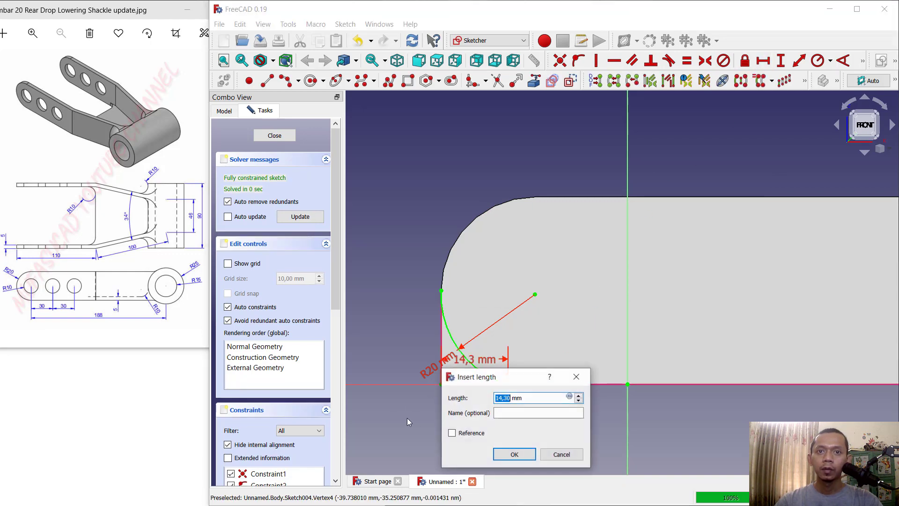
{"action": "type", "text": "20"}
{"action": "key", "text": "Return"}
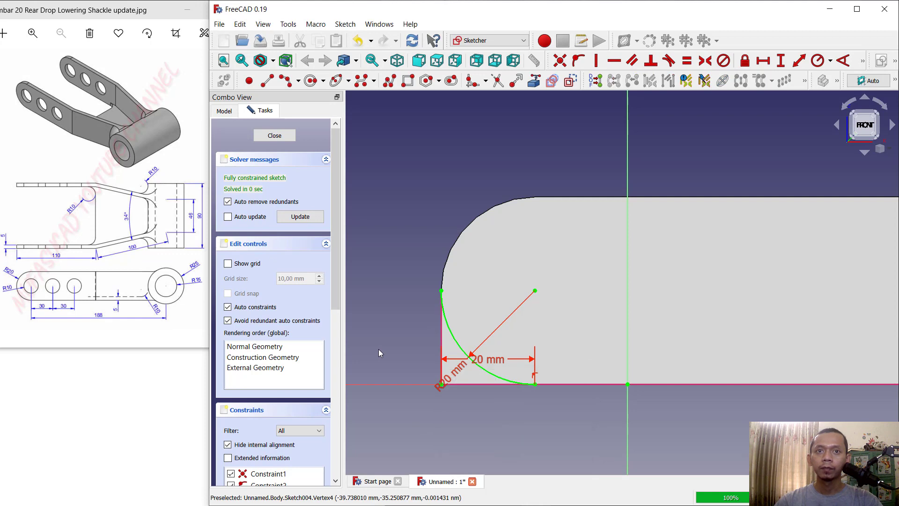
Step: Draw a vertical line from the arc's top end and a horizontal line from its lower end, meeting at the arm's bottom-left corner
{"action": "scroll", "coordinate": [514, 255], "scroll_direction": "up", "scroll_amount": 5}
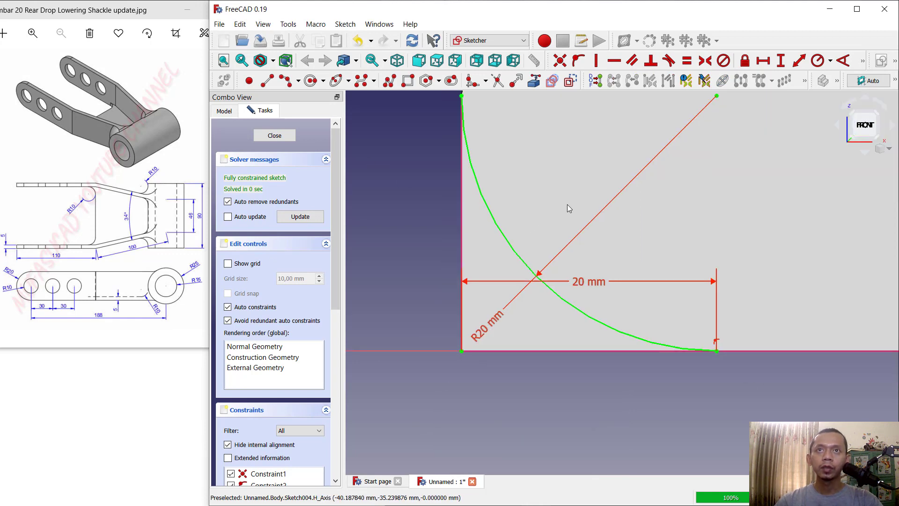
{"action": "left_click", "coordinate": [267, 80]}
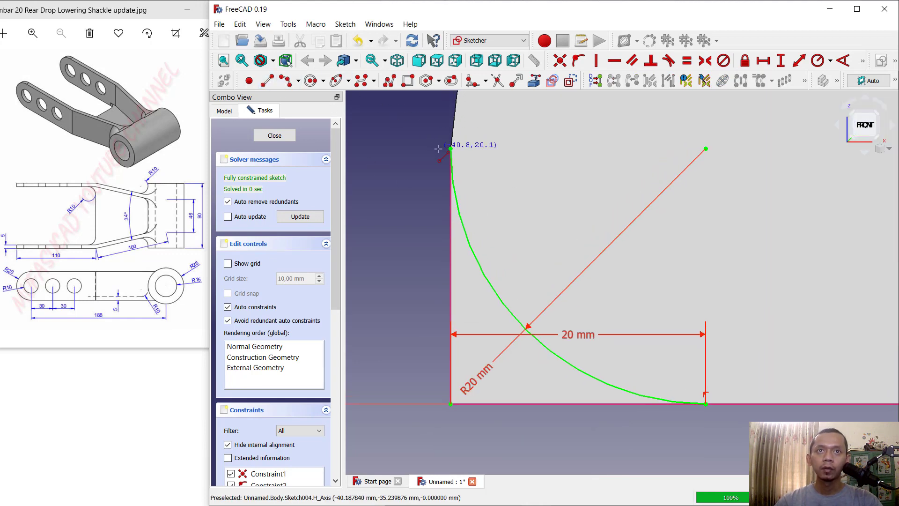
{"action": "left_click", "coordinate": [451, 149]}
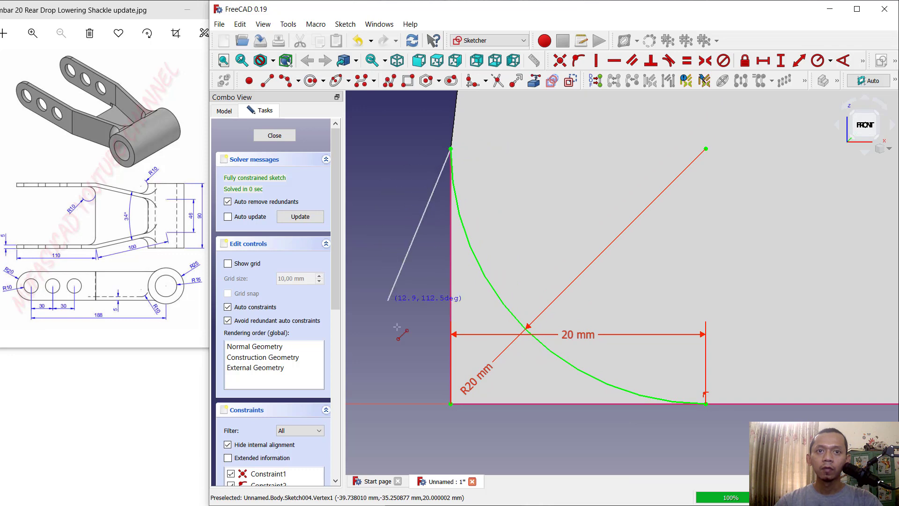
{"action": "left_click", "coordinate": [450, 402]}
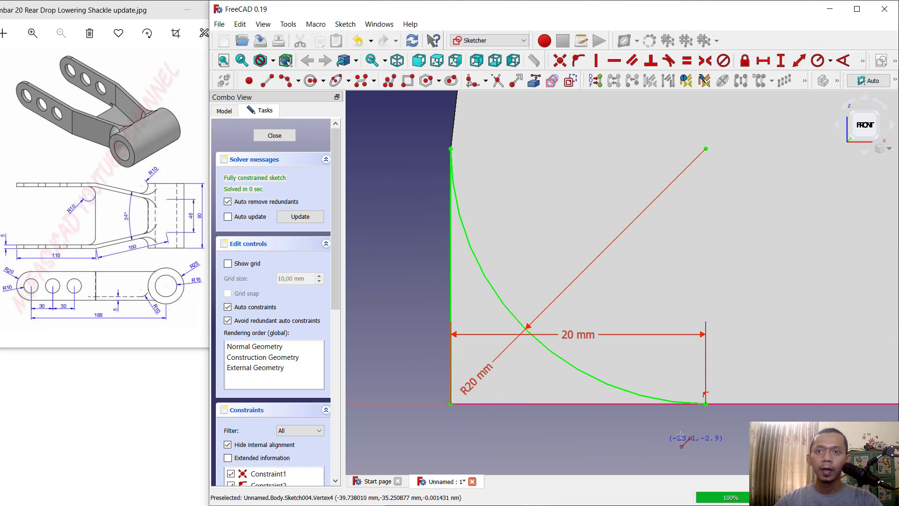
{"action": "left_click", "coordinate": [706, 403]}
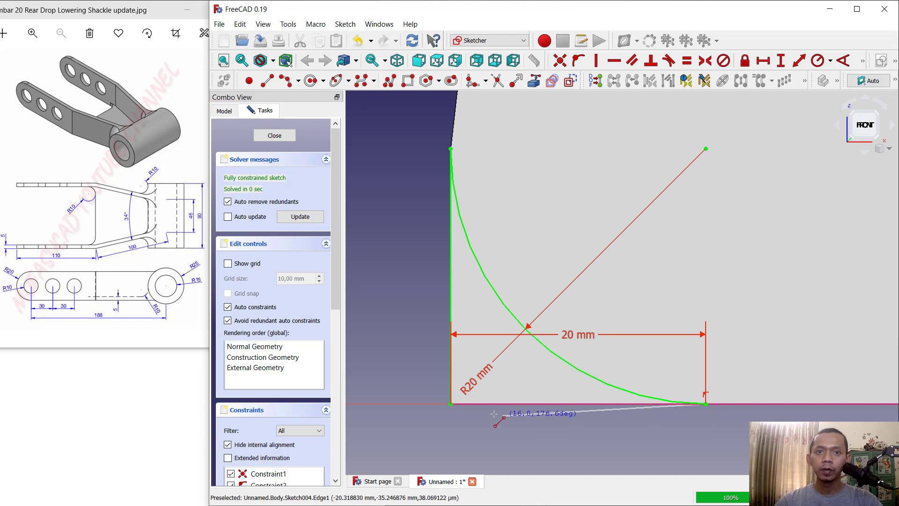
{"action": "left_click", "coordinate": [451, 403]}
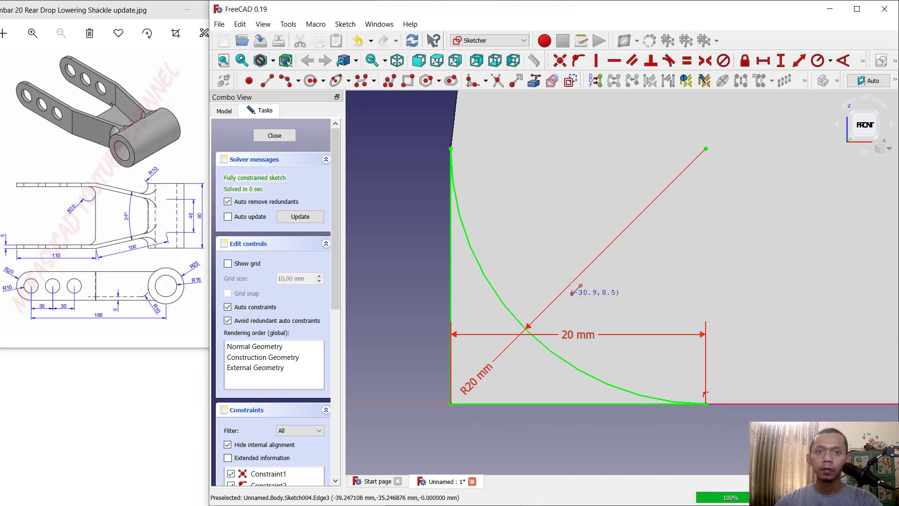
{"action": "scroll", "coordinate": [451, 404], "scroll_direction": "down", "scroll_amount": 3}
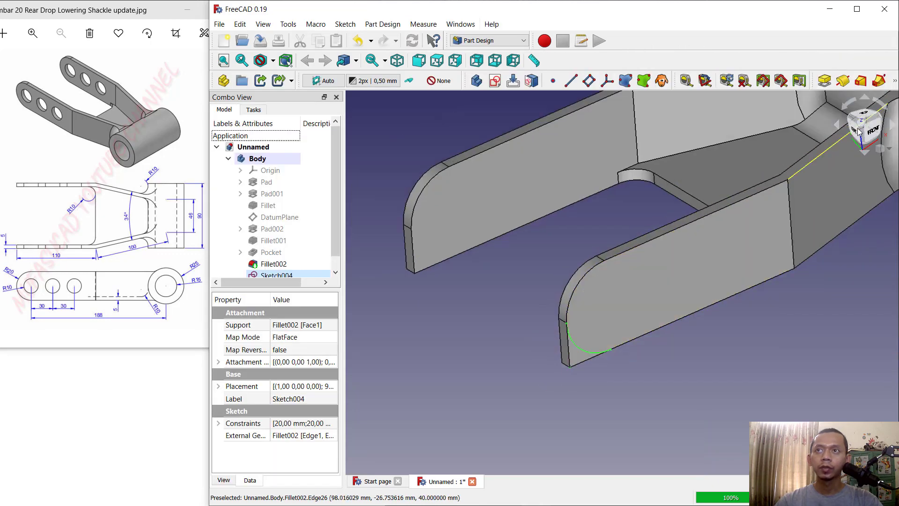
Step: Pocket Sketch004's corner profile 120 mm deep to round off the arm ends
{"action": "left_click", "coordinate": [894, 82]}
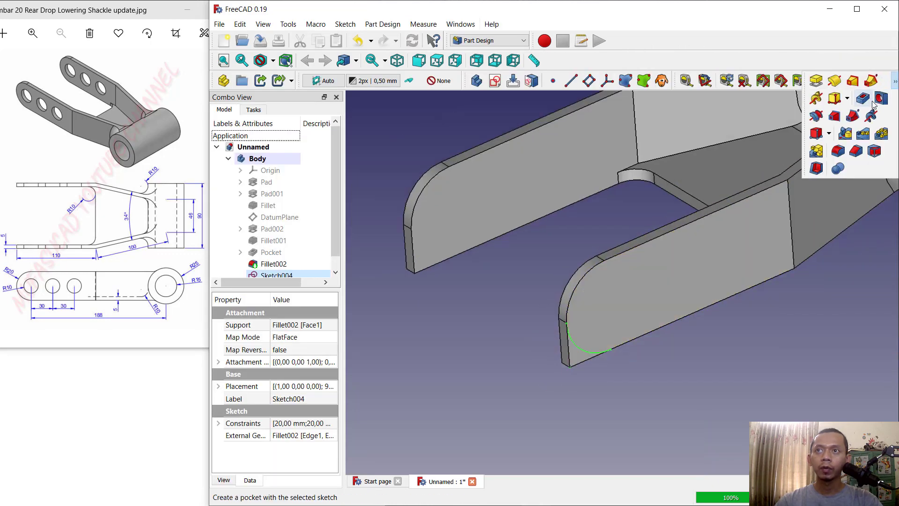
{"action": "left_click", "coordinate": [863, 100]}
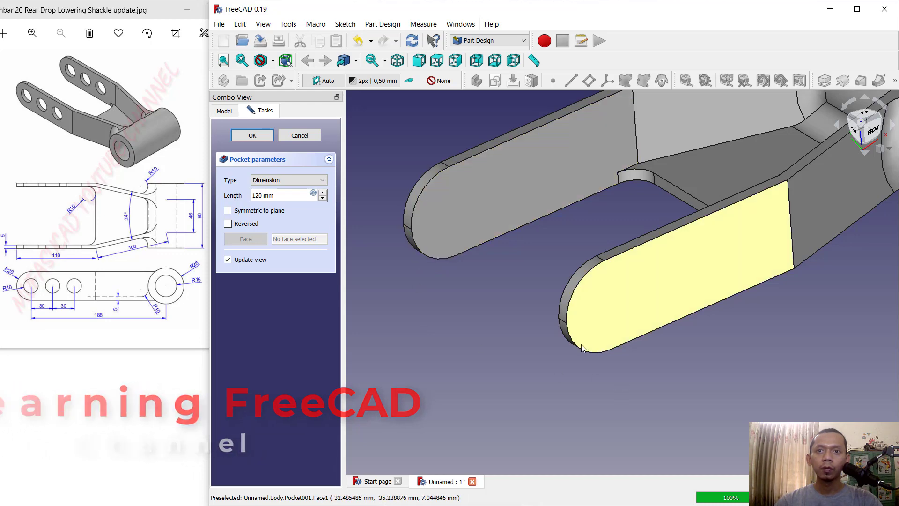
{"action": "key", "text": "Return"}
Step: Start a new sketch on the lower arm's side face
{"action": "scroll", "coordinate": [612, 276], "scroll_direction": "down", "scroll_amount": 5}
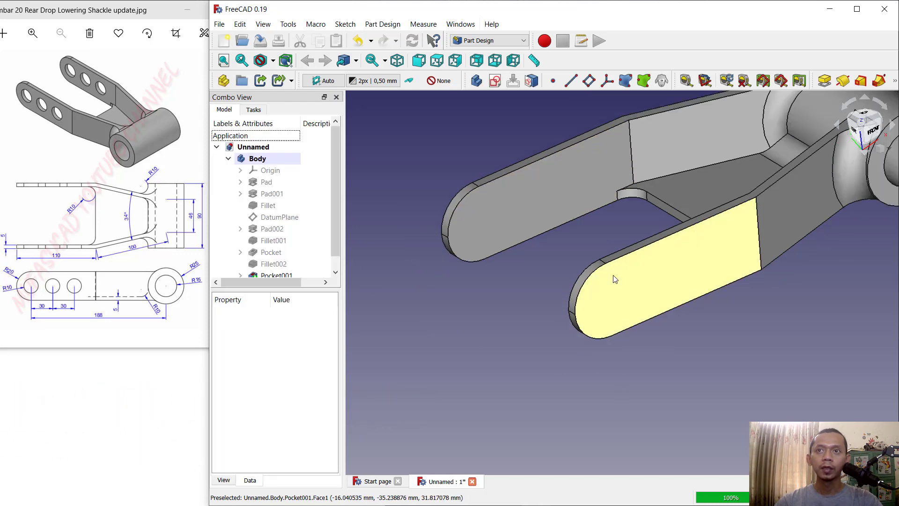
{"action": "left_click", "coordinate": [608, 315]}
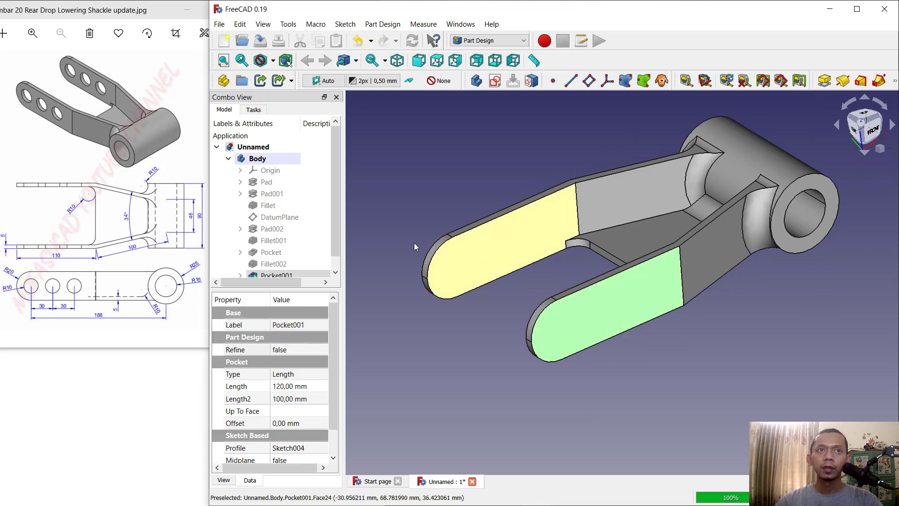
{"action": "left_click", "coordinate": [492, 84]}
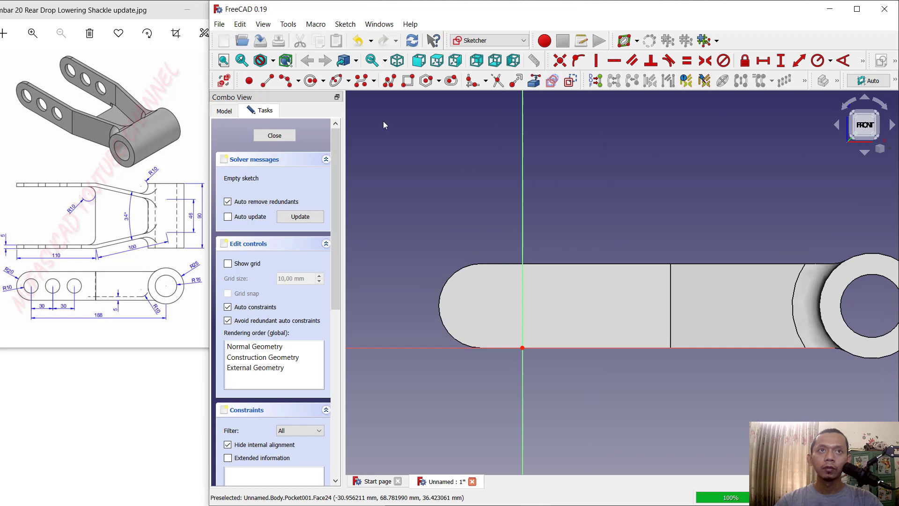
Step: Bring the rounded end's arc into the sketch as external geometry
{"action": "left_click", "coordinate": [534, 81]}
{"action": "left_click", "coordinate": [467, 265]}
{"action": "scroll", "coordinate": [469, 262], "scroll_direction": "up", "scroll_amount": 3}
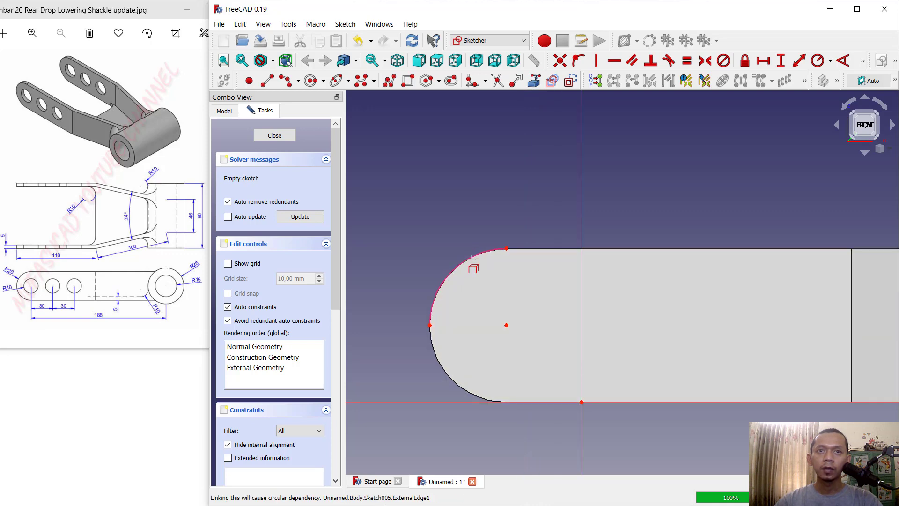
{"action": "scroll", "coordinate": [533, 214], "scroll_direction": "down", "scroll_amount": 2}
Step: Draw three circles along the arm, the first centred on the end arc, and begin the middle circle's radius constraint
{"action": "key", "text": "g"}
{"action": "key", "text": "c"}
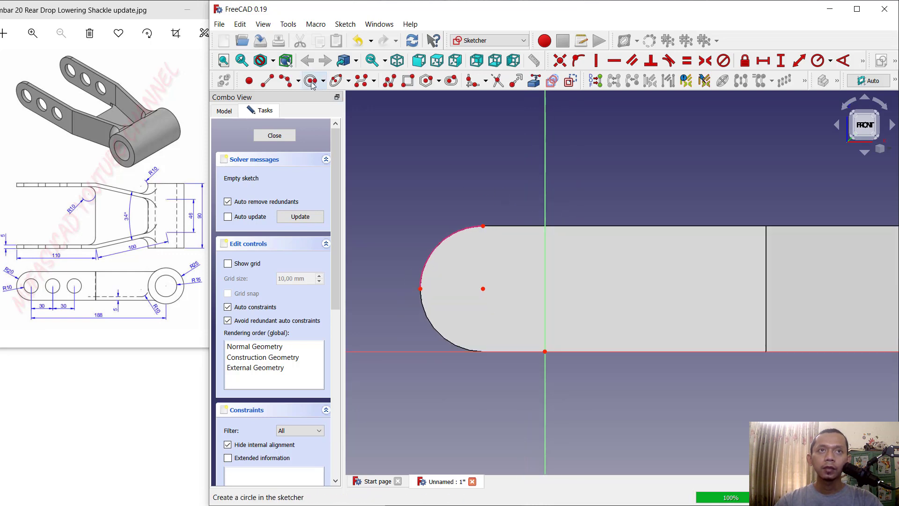
{"action": "left_click", "coordinate": [483, 288]}
{"action": "left_click", "coordinate": [497, 251]}
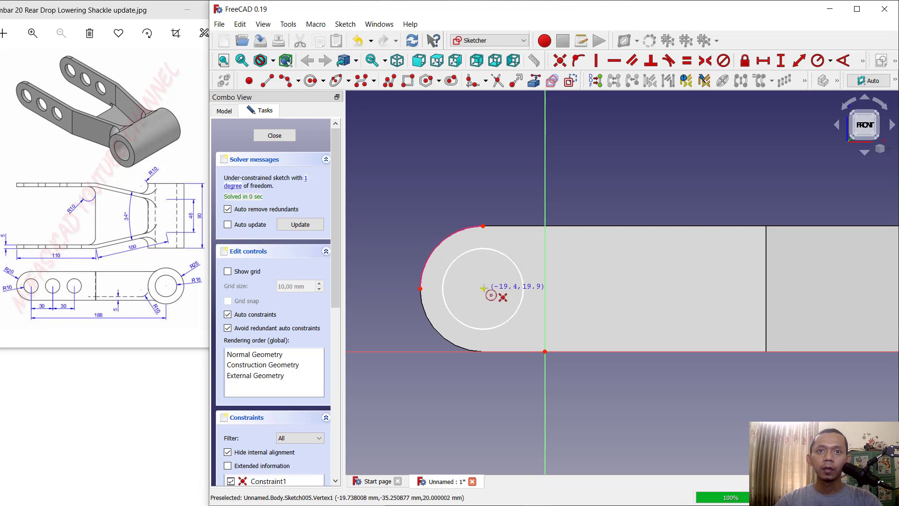
{"action": "left_click", "coordinate": [597, 283]}
{"action": "left_click", "coordinate": [604, 317]}
{"action": "left_click", "coordinate": [701, 282]}
{"action": "left_click", "coordinate": [701, 318]}
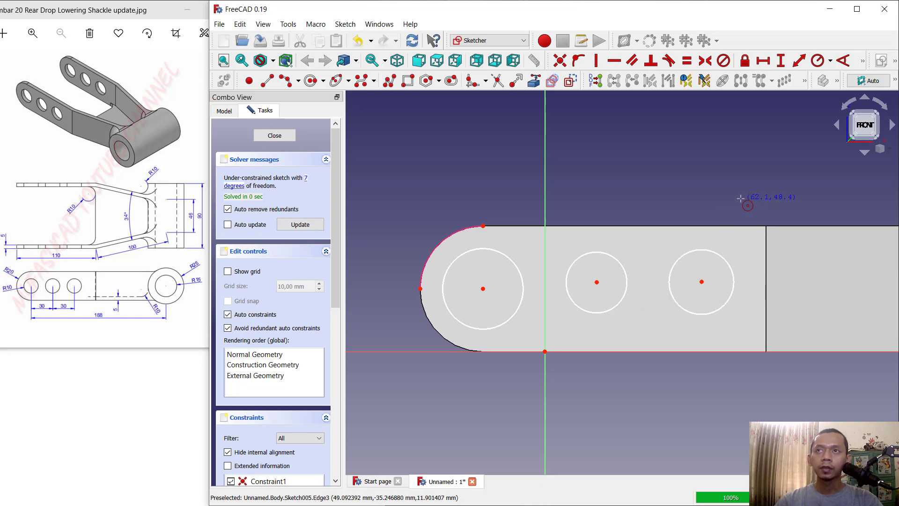
{"action": "left_click", "coordinate": [817, 60]}
{"action": "left_click", "coordinate": [602, 252]}
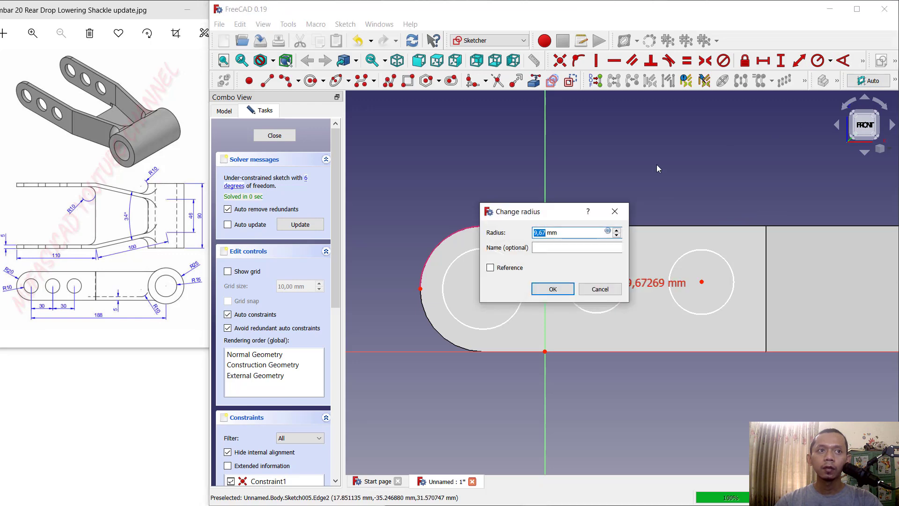
Step: Constrain the middle, right and left circles to a 10 mm radius each
{"action": "type", "text": "10"}
{"action": "left_click", "coordinate": [553, 289]}
{"action": "left_click", "coordinate": [703, 254]}
{"action": "type", "text": "10"}
{"action": "key", "text": "Return"}
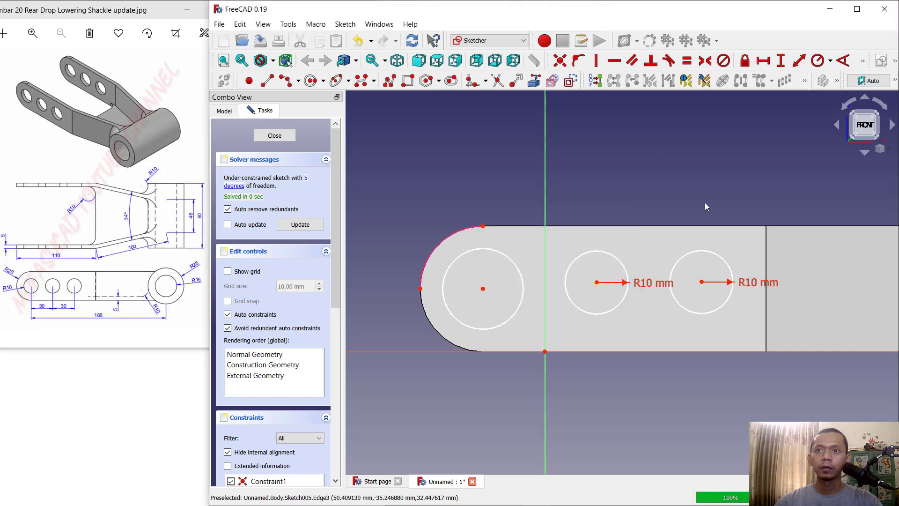
{"action": "left_click", "coordinate": [514, 260]}
{"action": "type", "text": "10"}
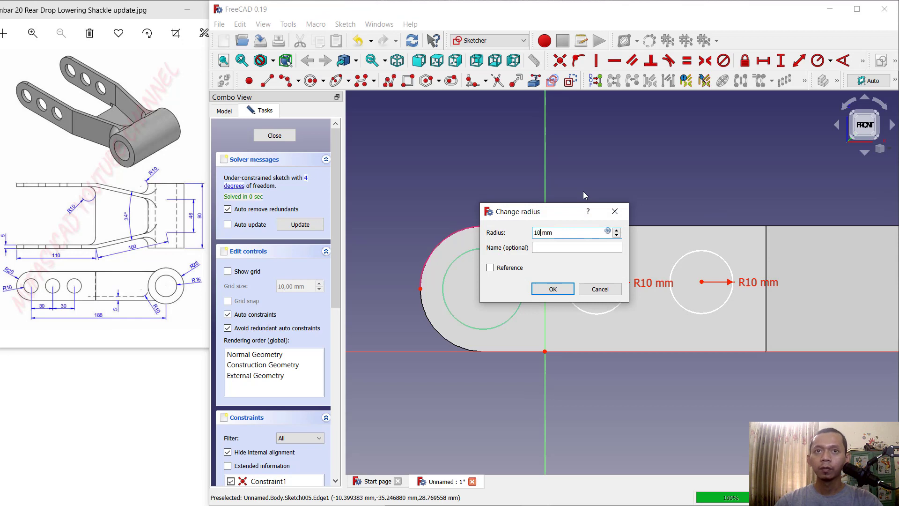
{"action": "key", "text": "Return"}
Step: Space the circle centres 30 mm apart horizontally, middle to left and middle to right
{"action": "left_click", "coordinate": [762, 60]}
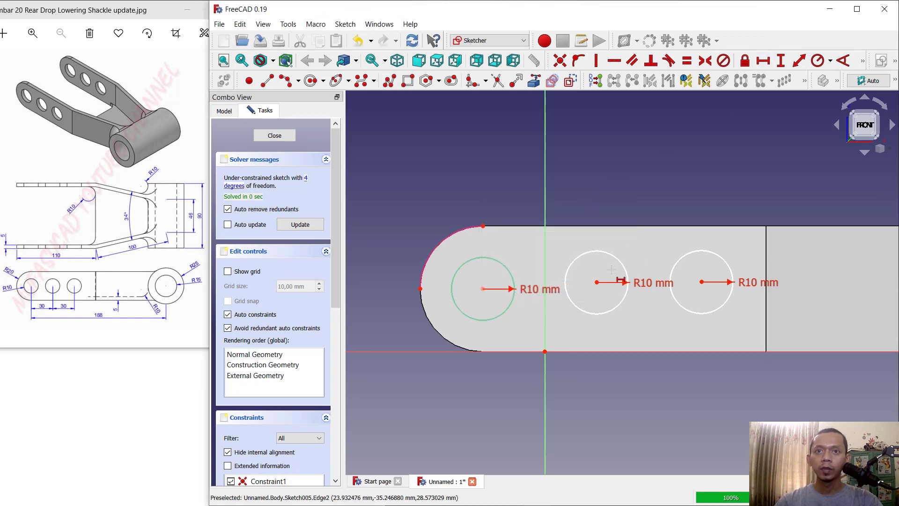
{"action": "left_click", "coordinate": [596, 281]}
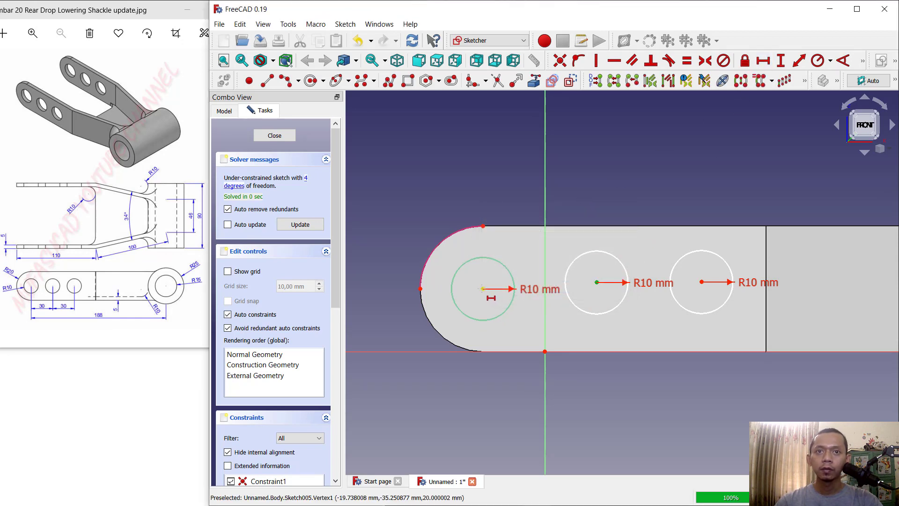
{"action": "left_click", "coordinate": [481, 289]}
{"action": "type", "text": "30"}
{"action": "key", "text": "Return"}
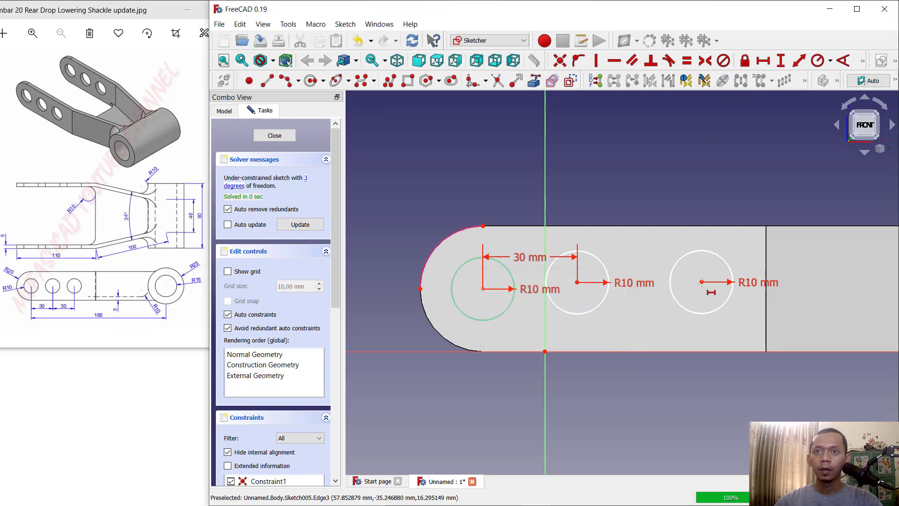
{"action": "left_click", "coordinate": [577, 282]}
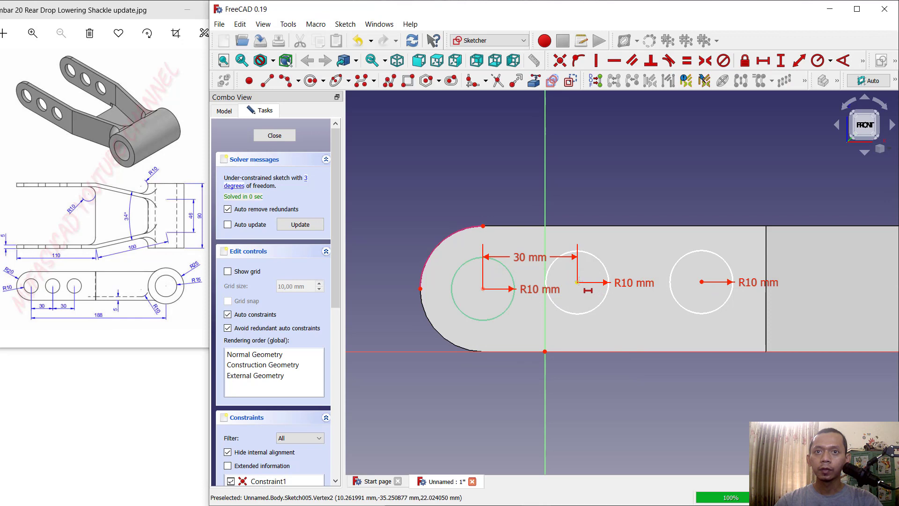
{"action": "left_click", "coordinate": [700, 281]}
{"action": "type", "text": "30"}
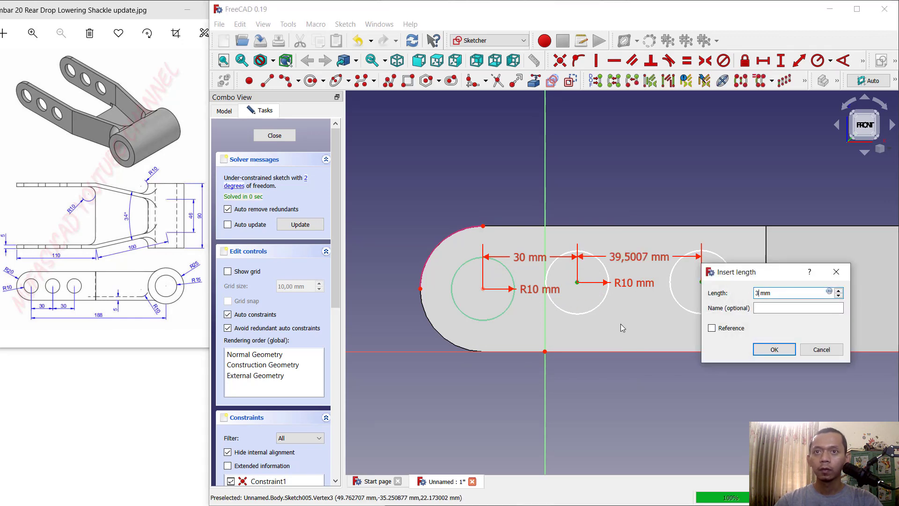
{"action": "key", "text": "Return"}
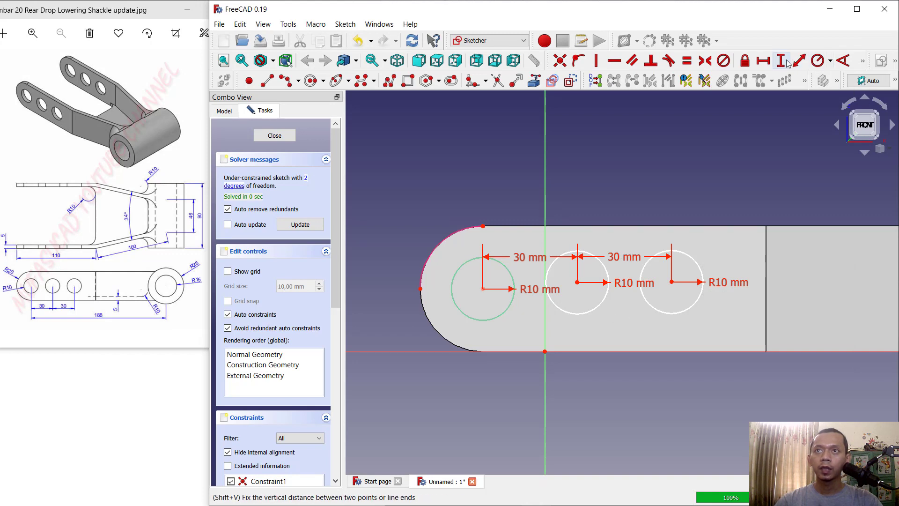
Step: Level all three circle centres with 0 mm vertical distance constraints
{"action": "scroll", "coordinate": [581, 291], "scroll_direction": "up", "scroll_amount": 1}
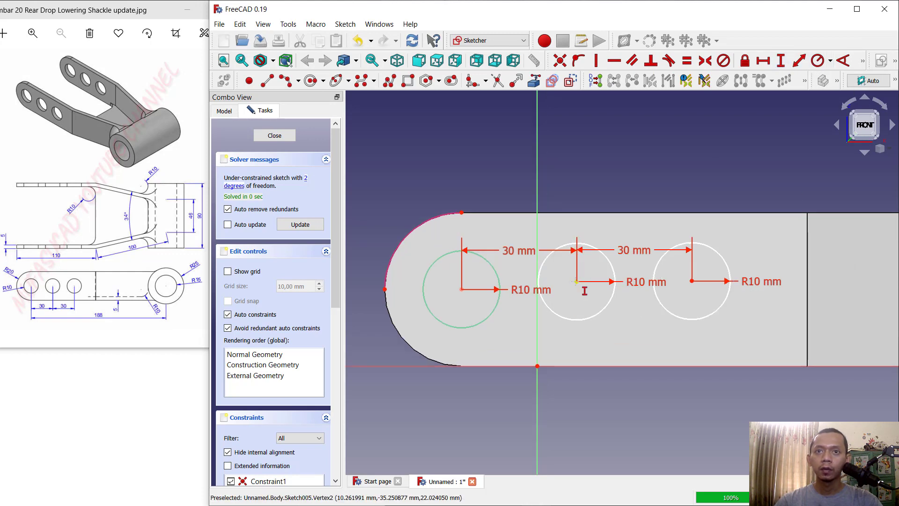
{"action": "left_click", "coordinate": [567, 281]}
{"action": "left_click", "coordinate": [462, 289]}
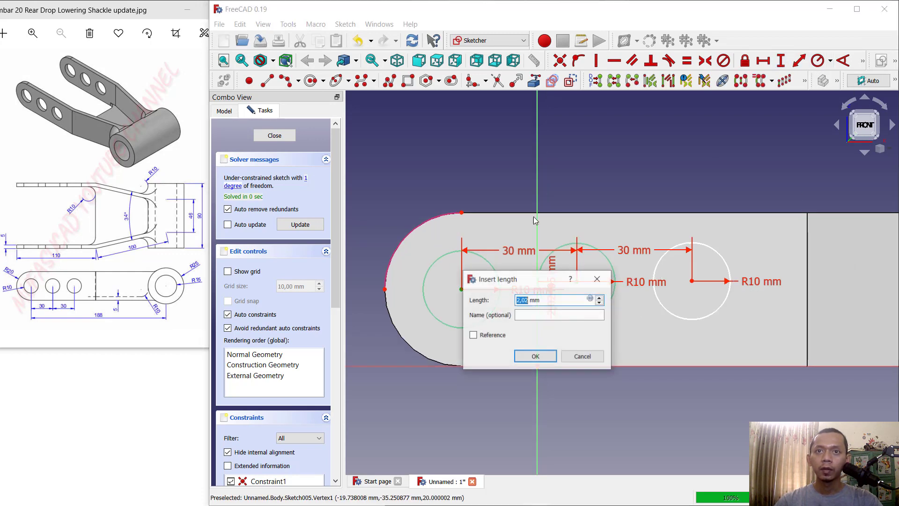
{"action": "type", "text": "0"}
{"action": "key", "text": "Return"}
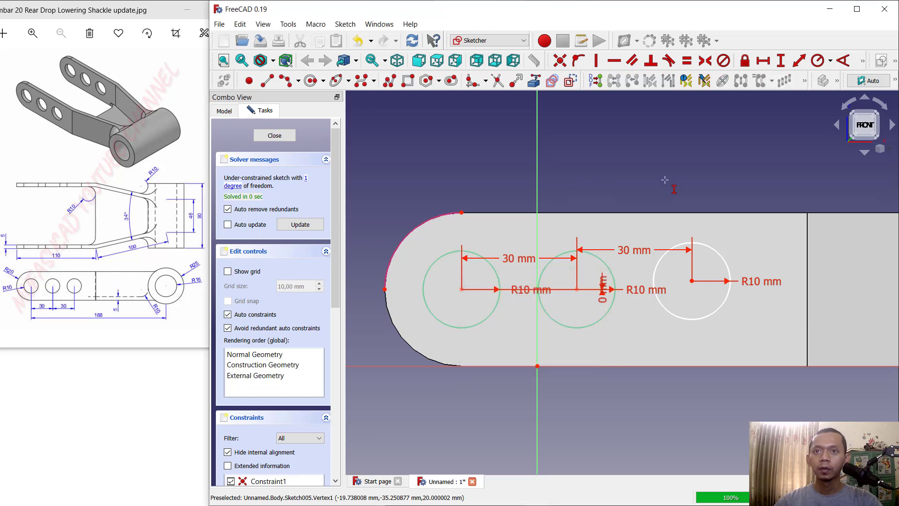
{"action": "left_click", "coordinate": [692, 281]}
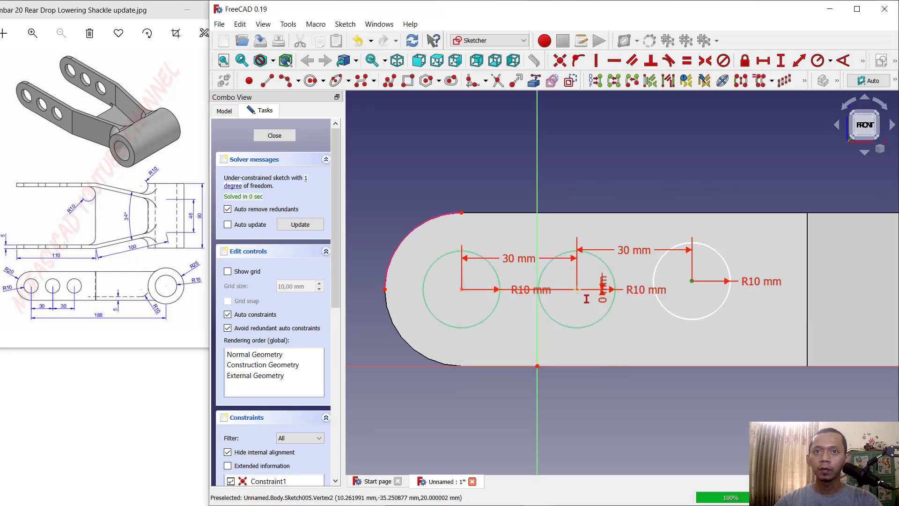
{"action": "left_click", "coordinate": [577, 288]}
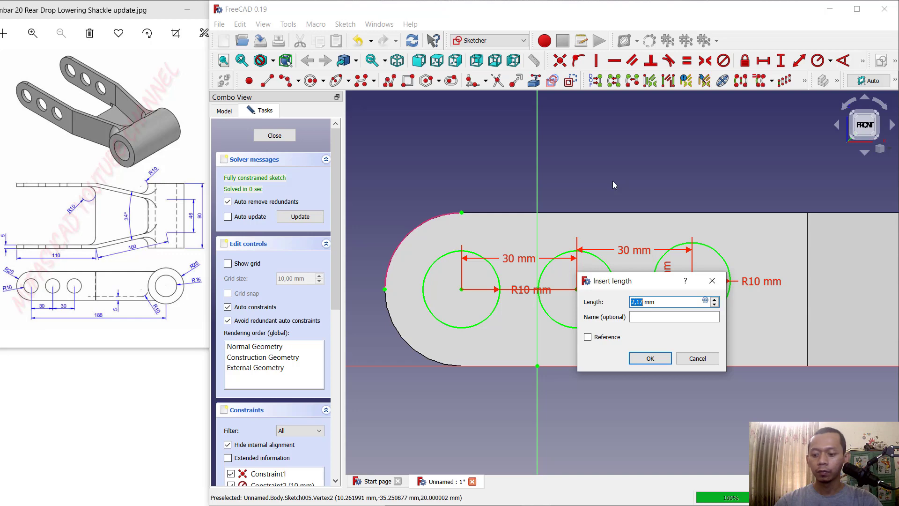
{"action": "type", "text": "0"}
{"action": "key", "text": "Return"}
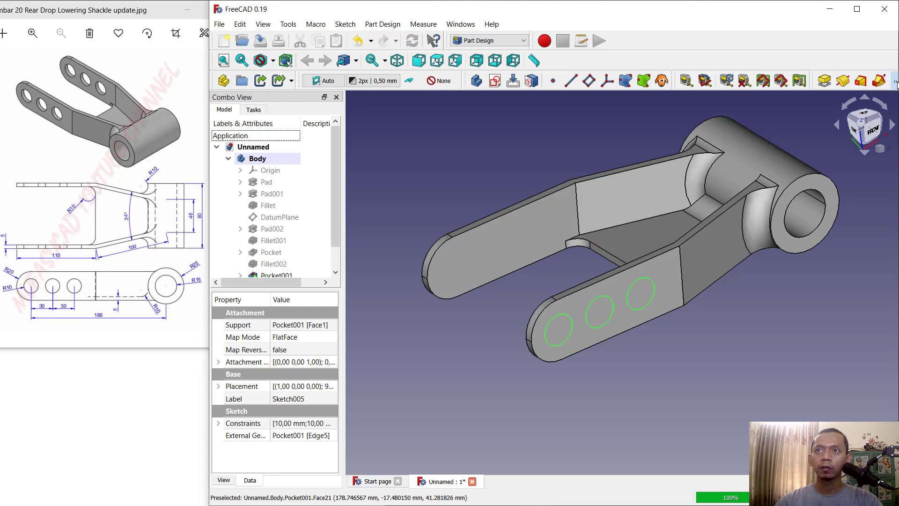
Step: Pocket Sketch005 120 mm to bore the three R10 holes through both arms, then orbit to inspect
{"action": "left_click", "coordinate": [895, 82]}
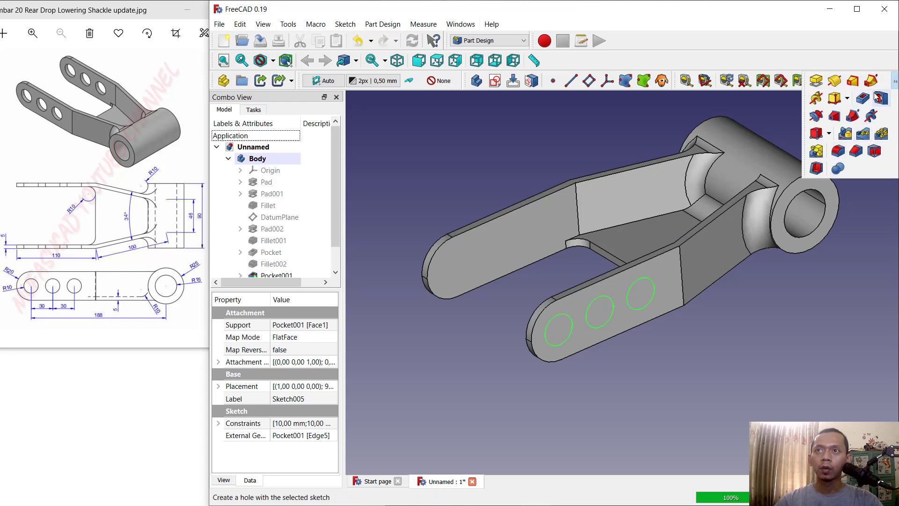
{"action": "left_click", "coordinate": [863, 97]}
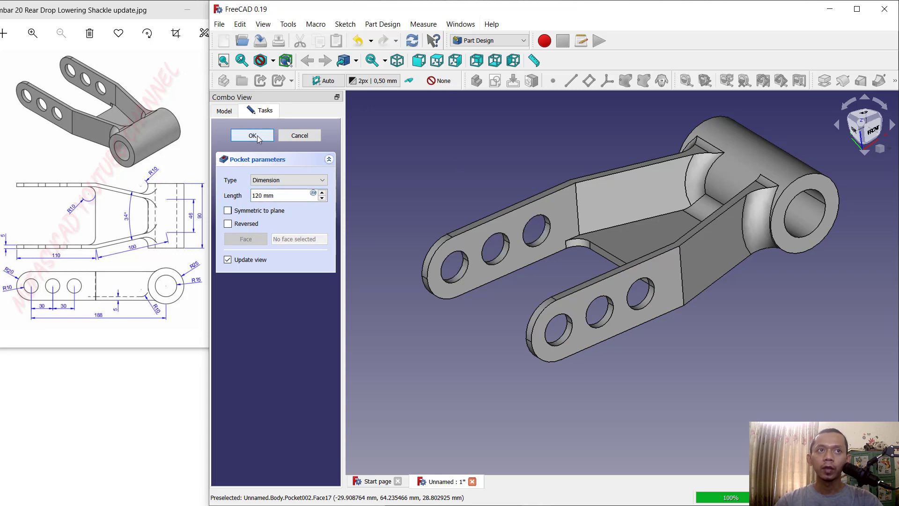
{"action": "left_click", "coordinate": [257, 139]}
{"action": "middle_click_drag", "start_coordinate": [623, 239], "coordinate": [724, 265]}
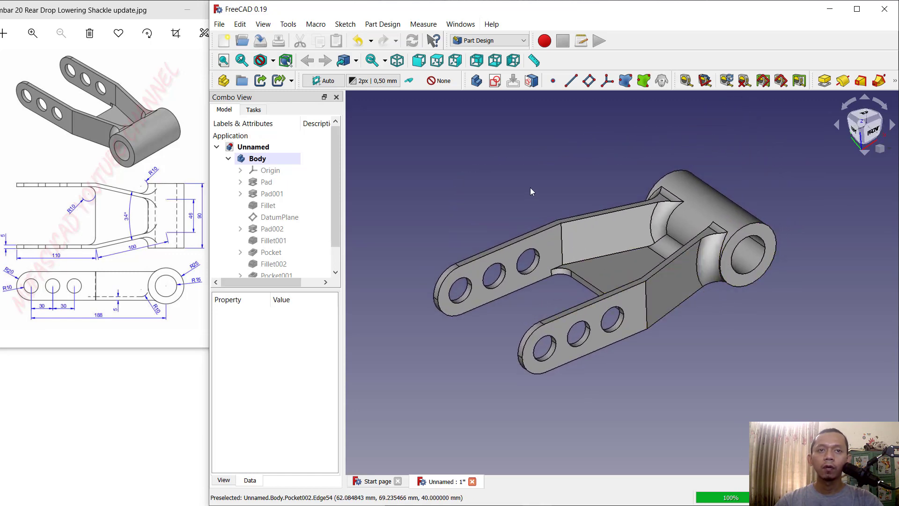